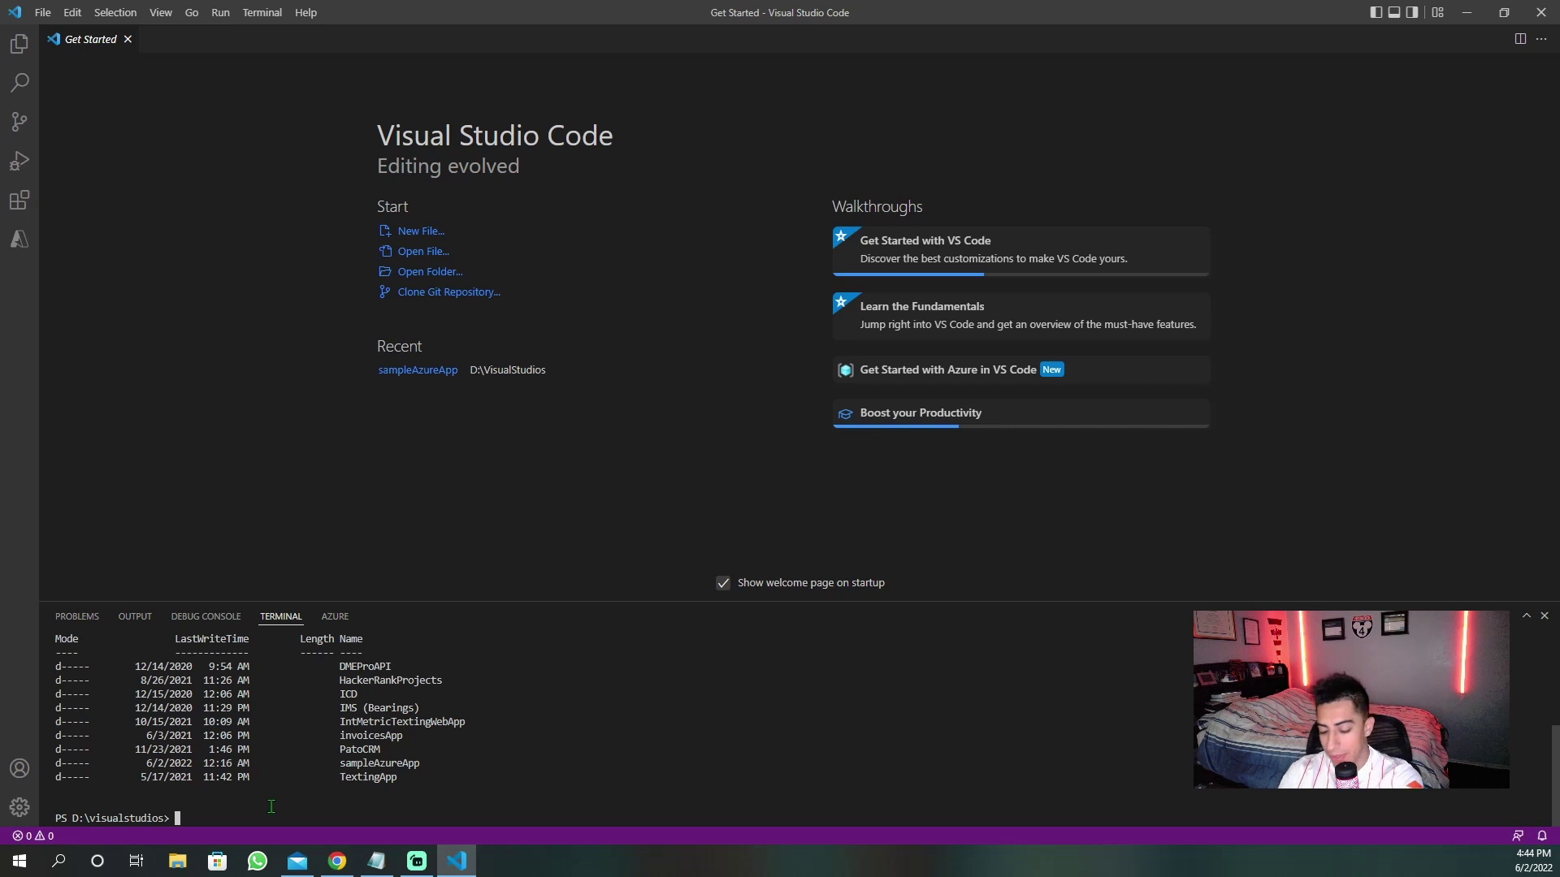
# - Generate a new Angular project named testAzureApp with ng n, including Angular routing and the SCSS stylesheet format
pyautogui.write('ng ')
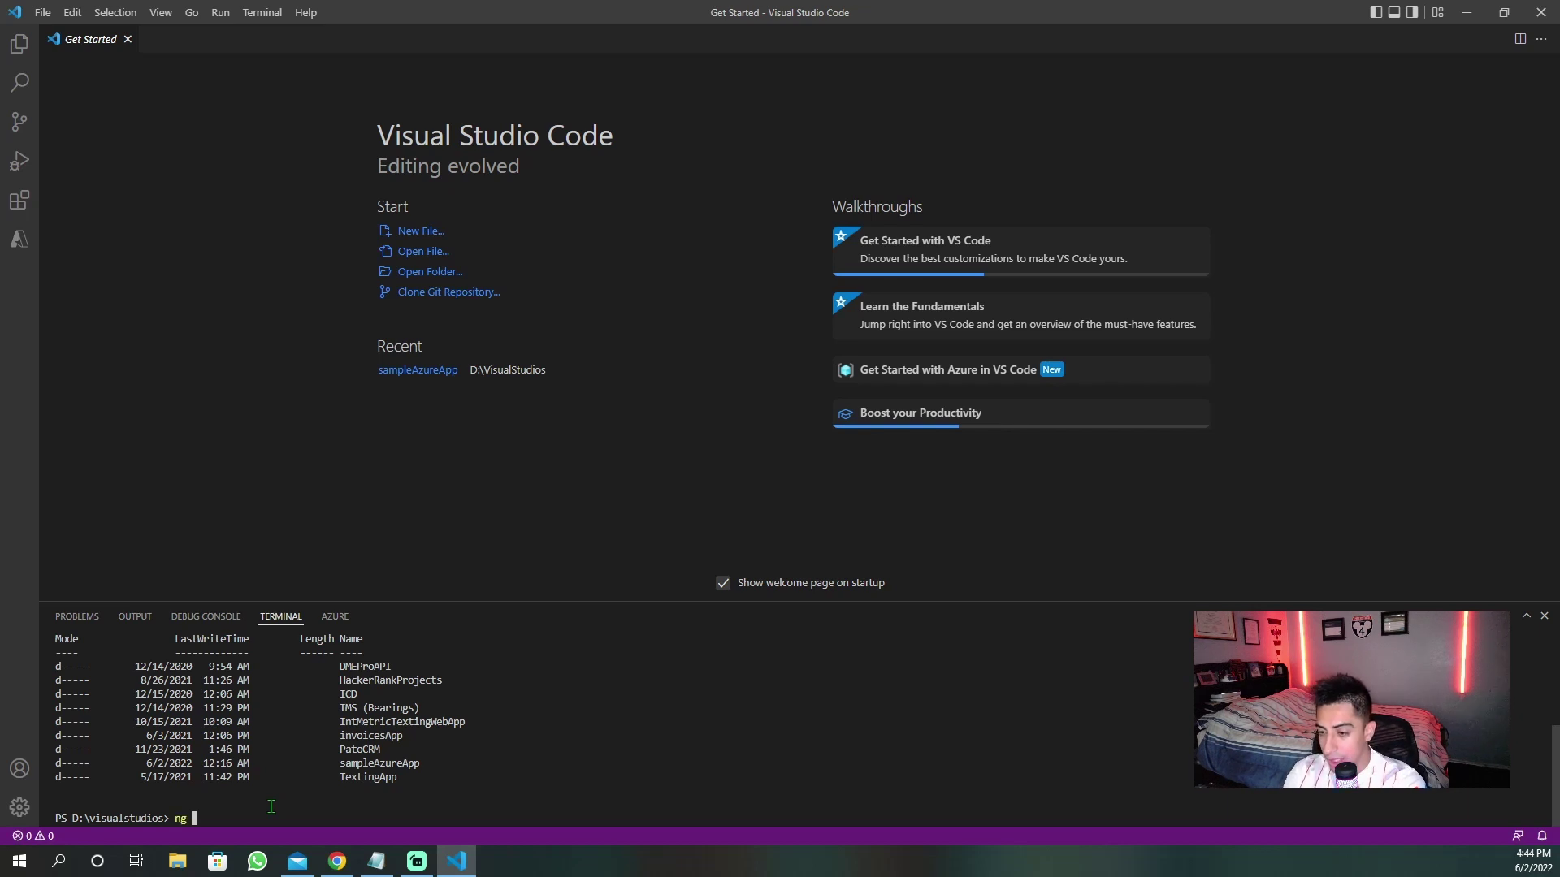
pyautogui.write('n')
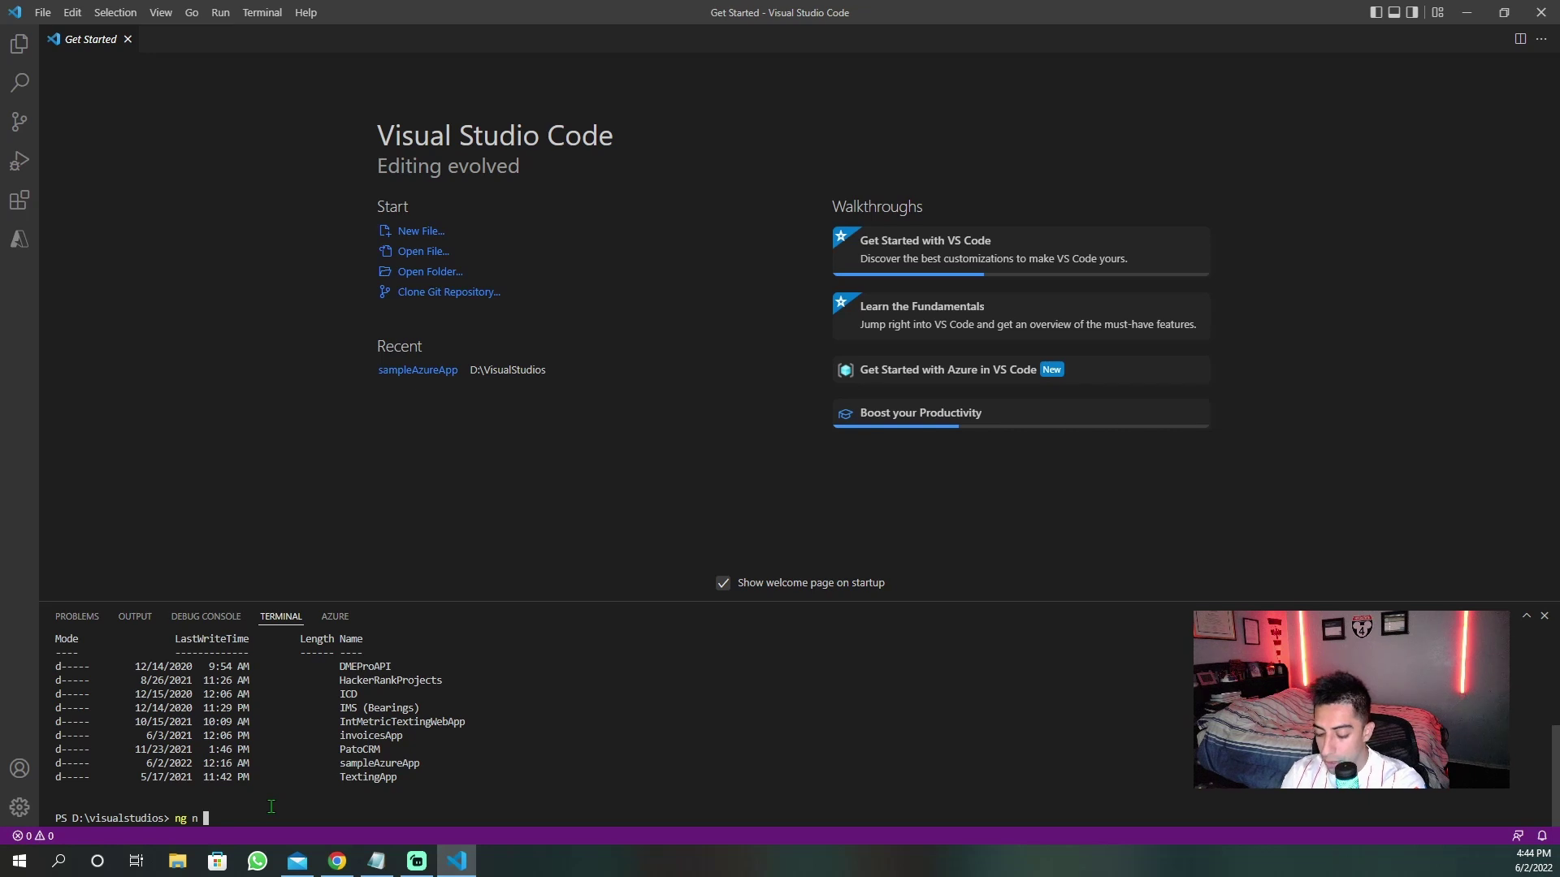
pyautogui.write(' testAzure')
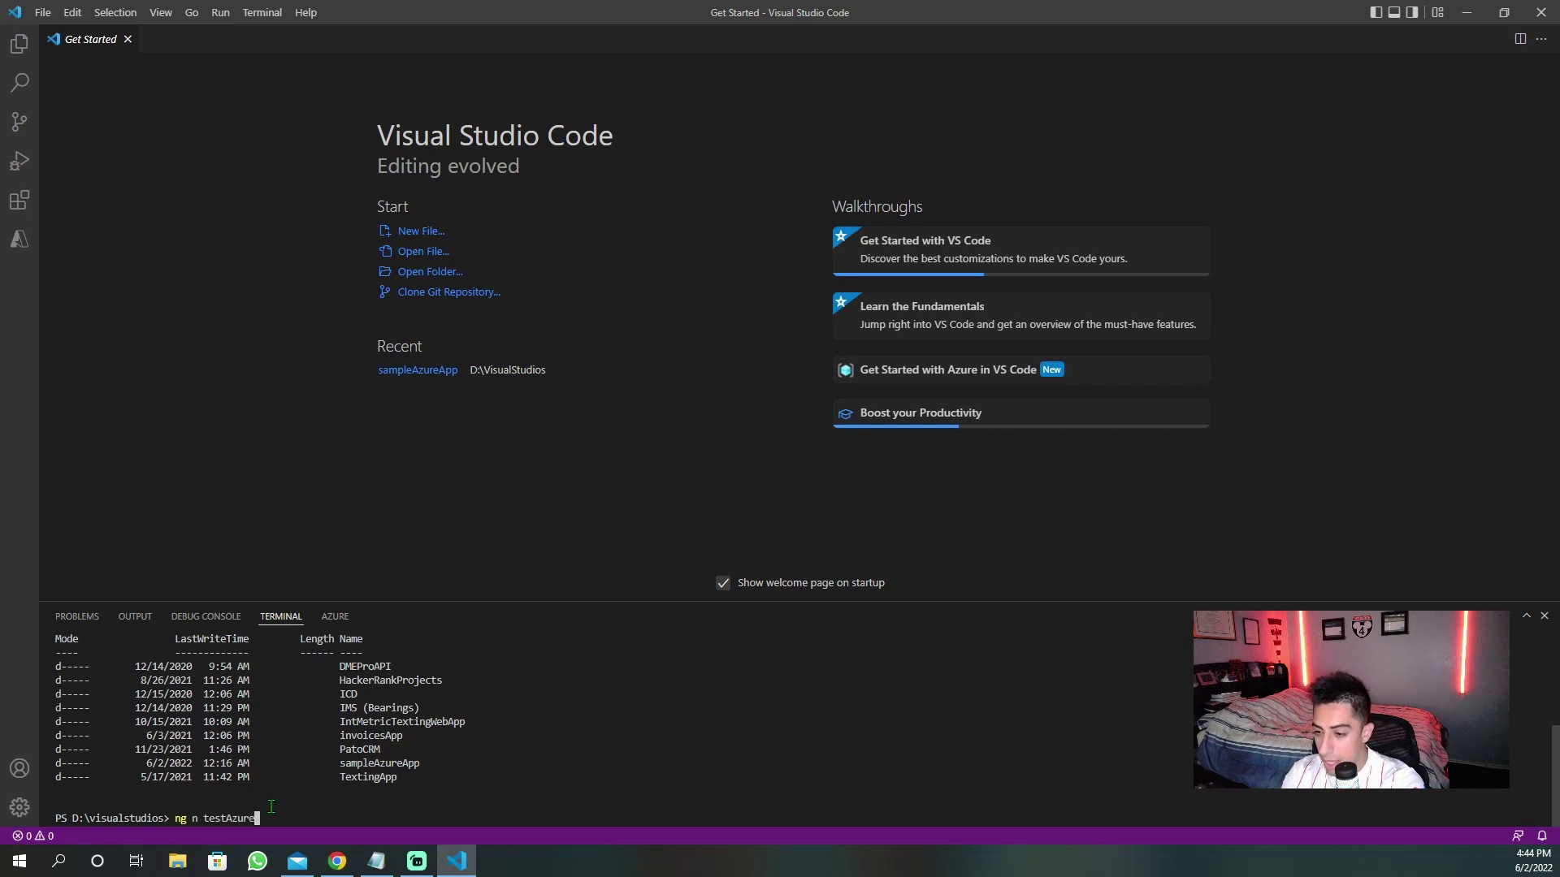
pyautogui.write('App')
pyautogui.press('Return')
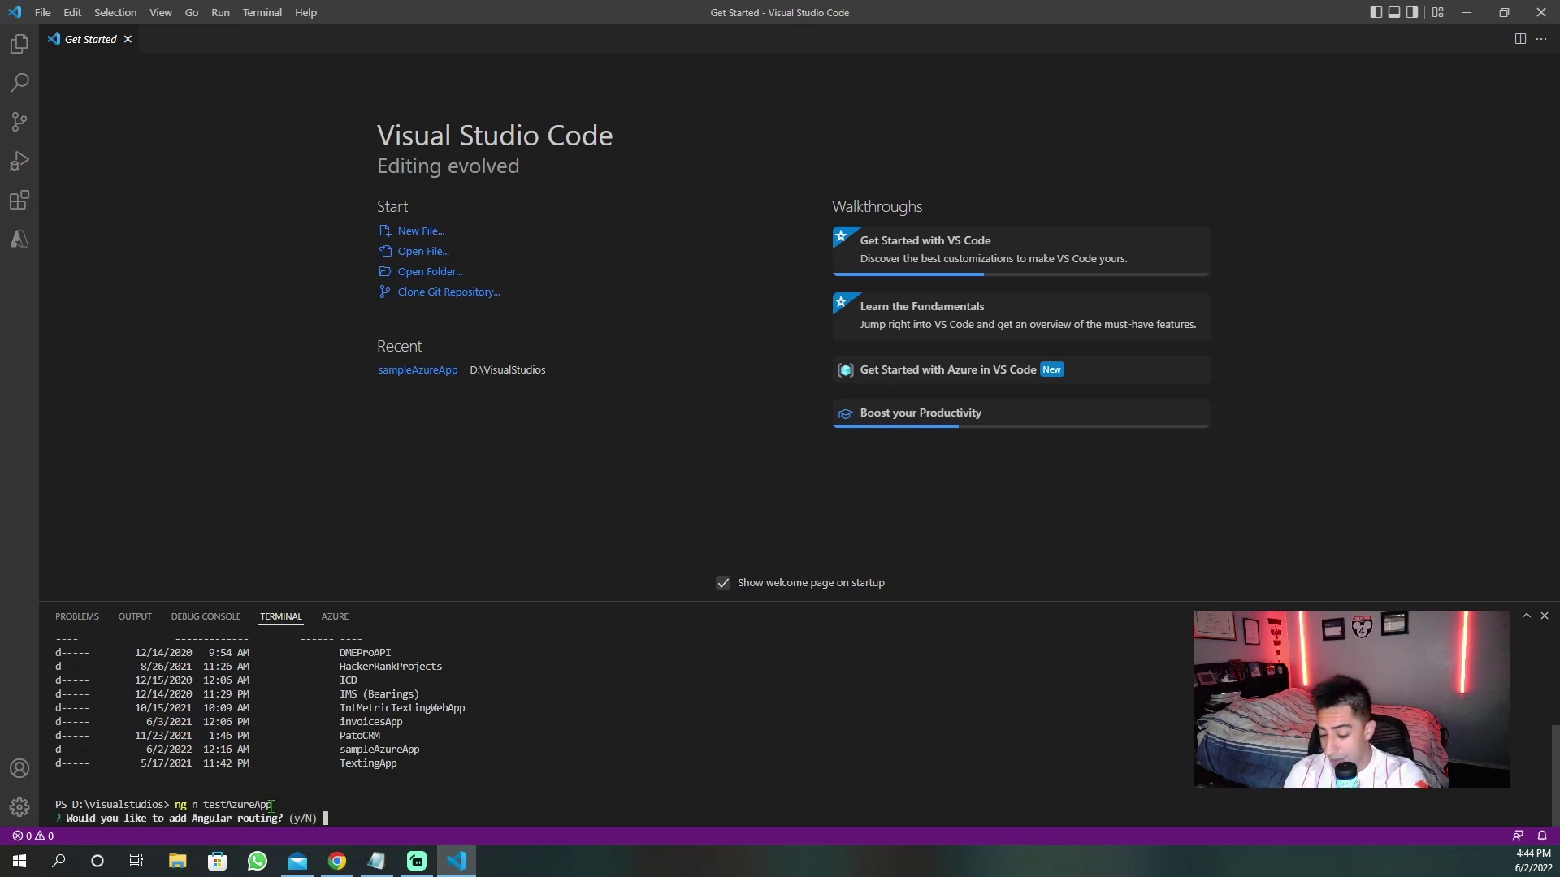
pyautogui.write('y')
pyautogui.press('Return')
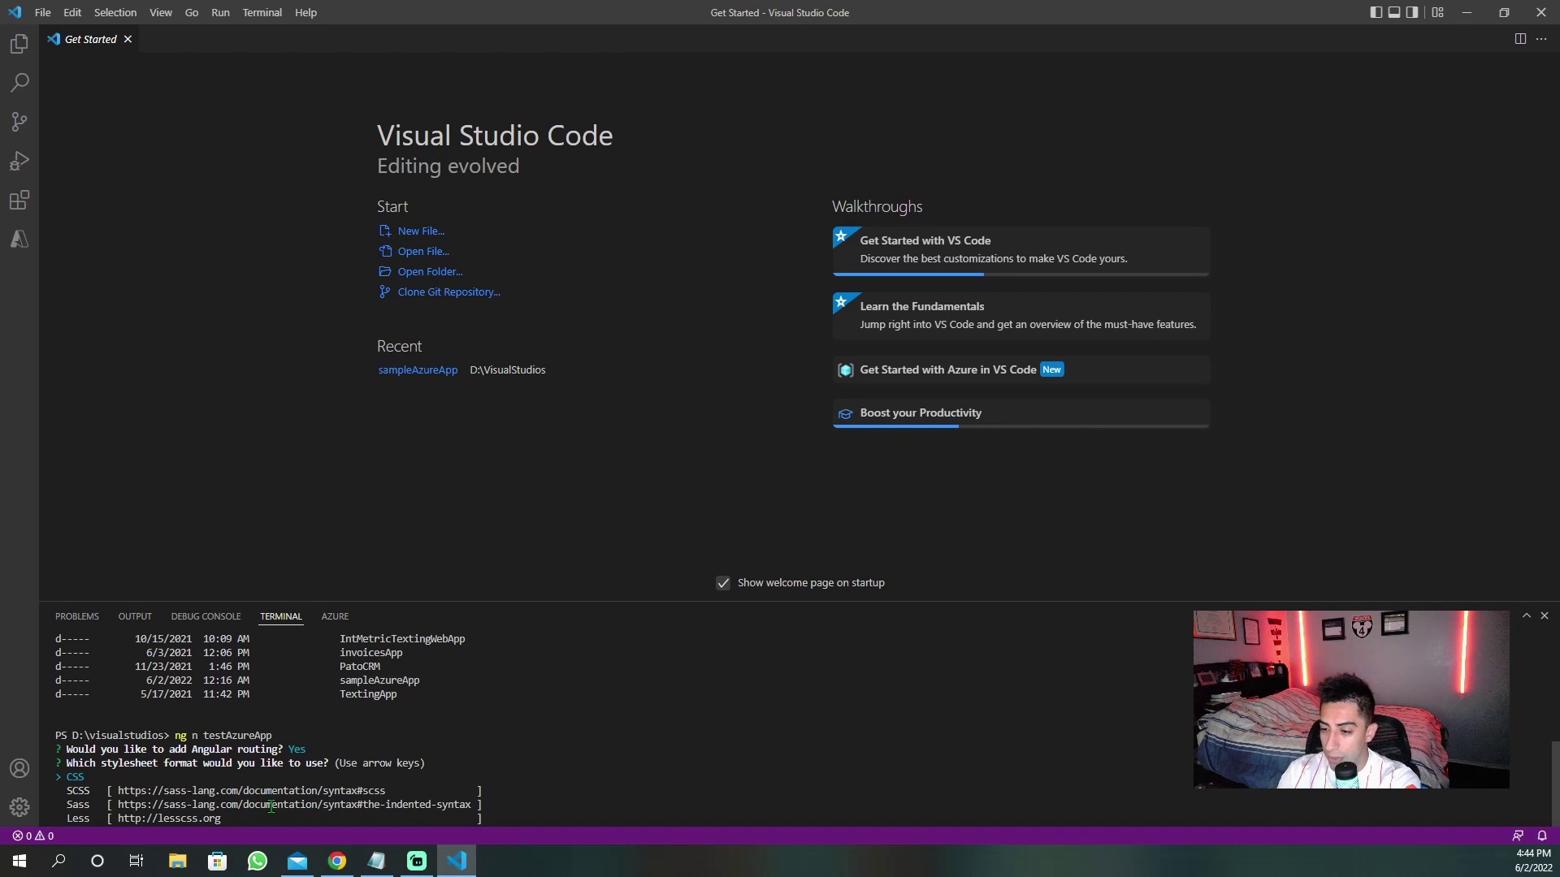
pyautogui.press('Down')
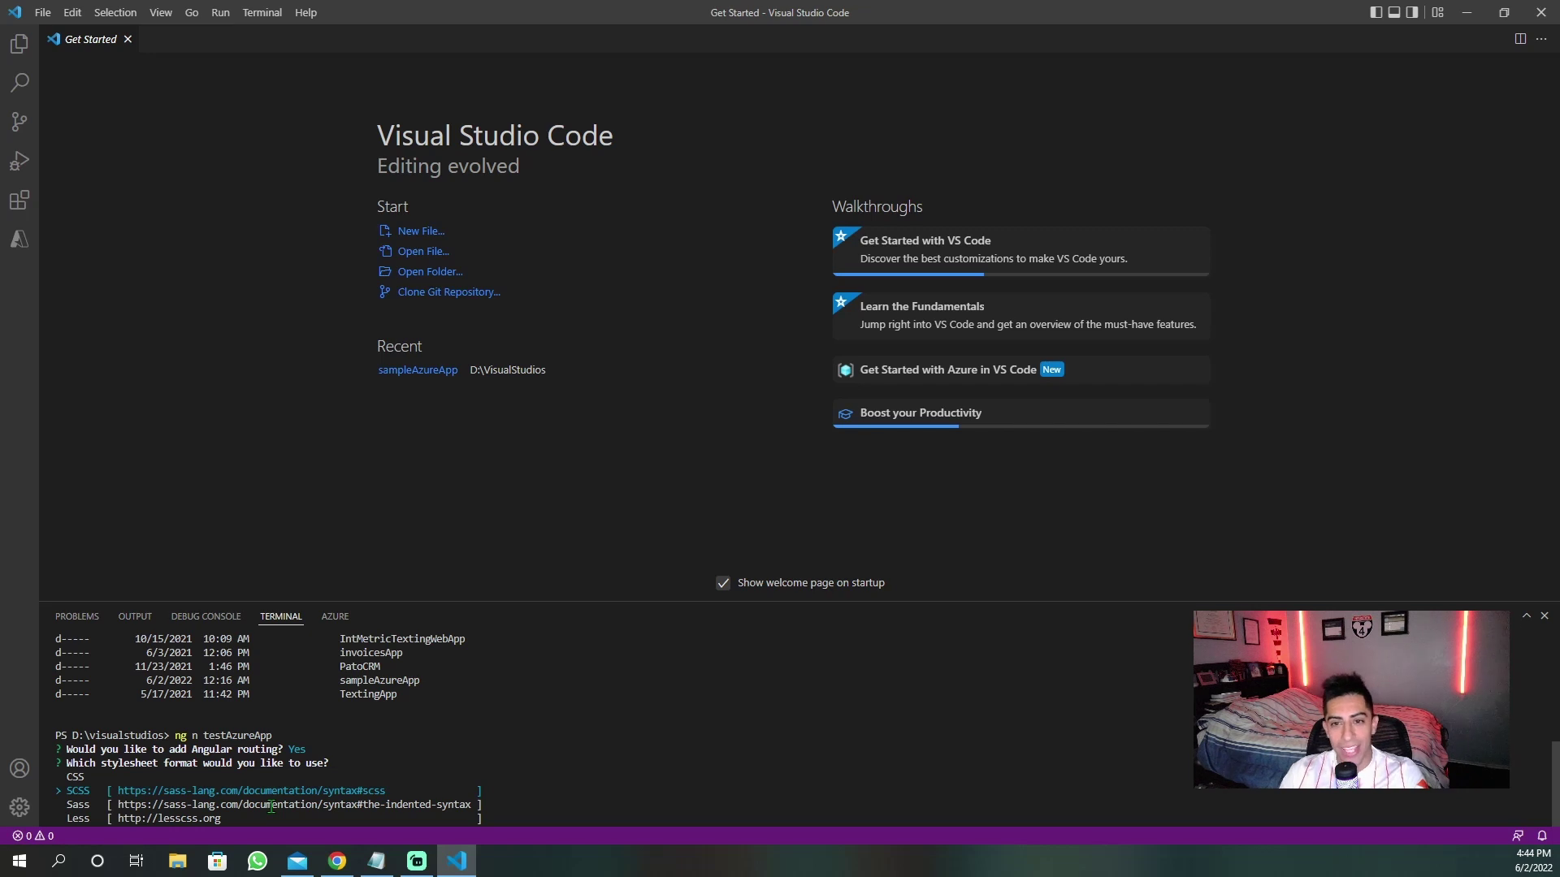
pyautogui.press('Return')
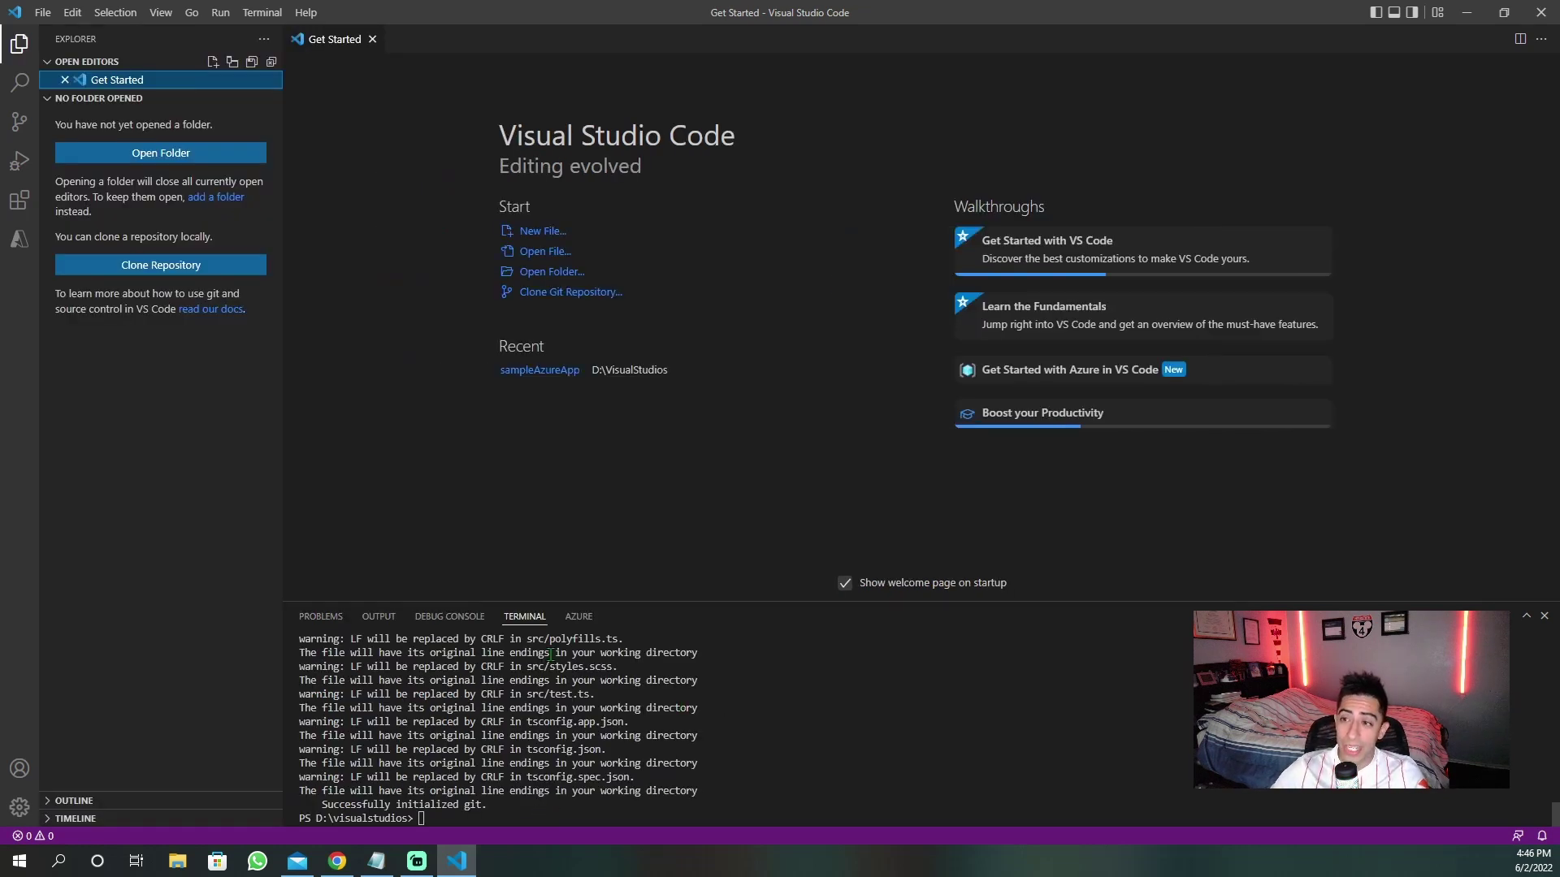
# - Open the testAzureApp folder from VisualStudios on the SecondDrive (D:) as the workspace
pyautogui.click(161, 153)
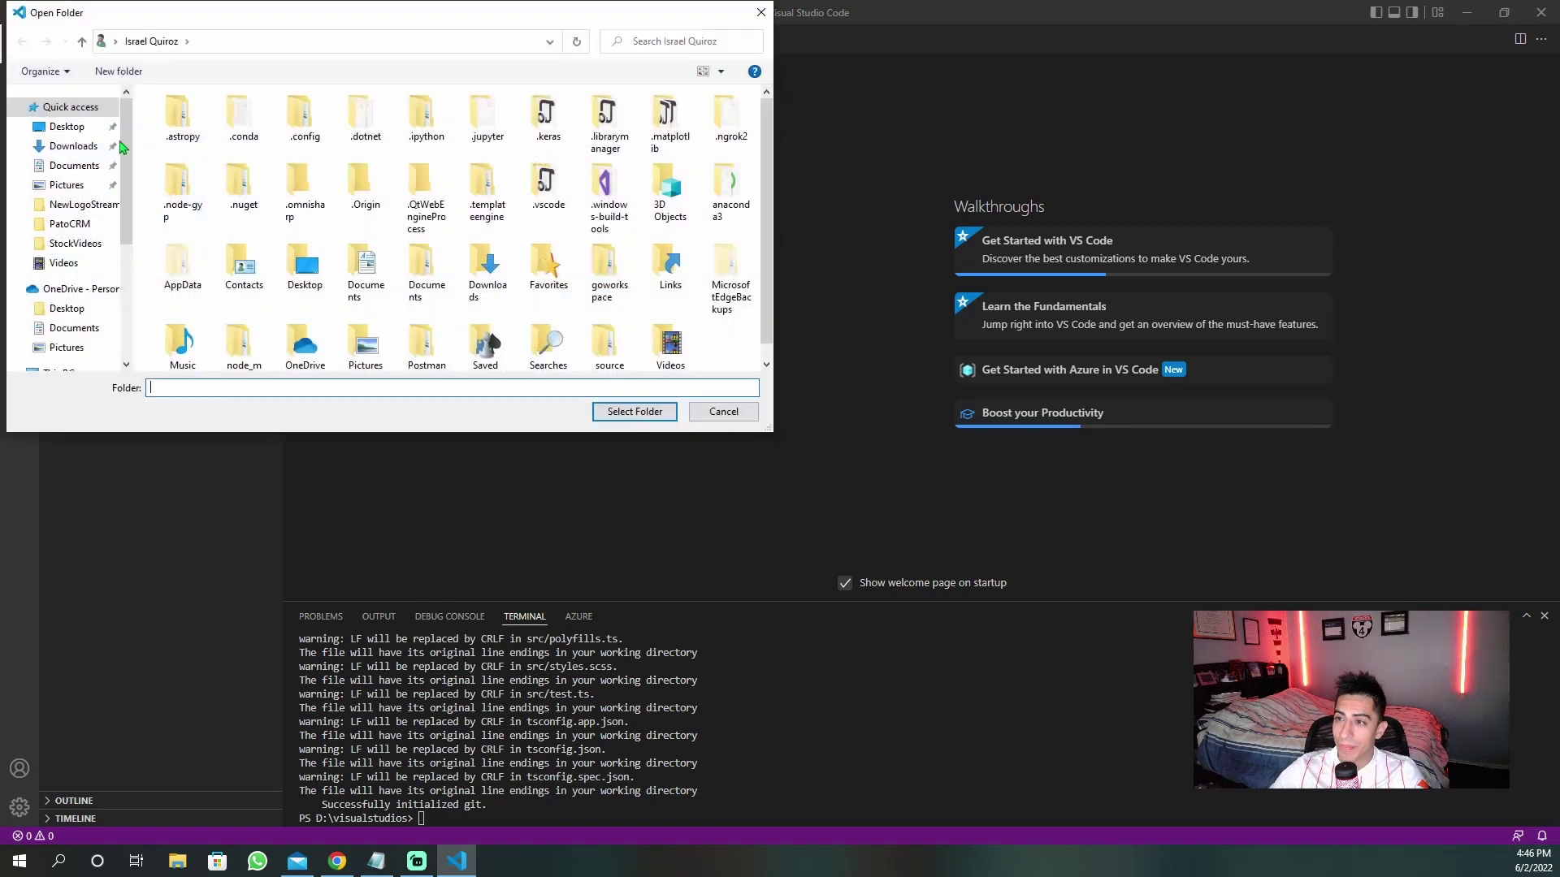
pyautogui.scroll(-5, 74, 244)
pyautogui.click(81, 315)
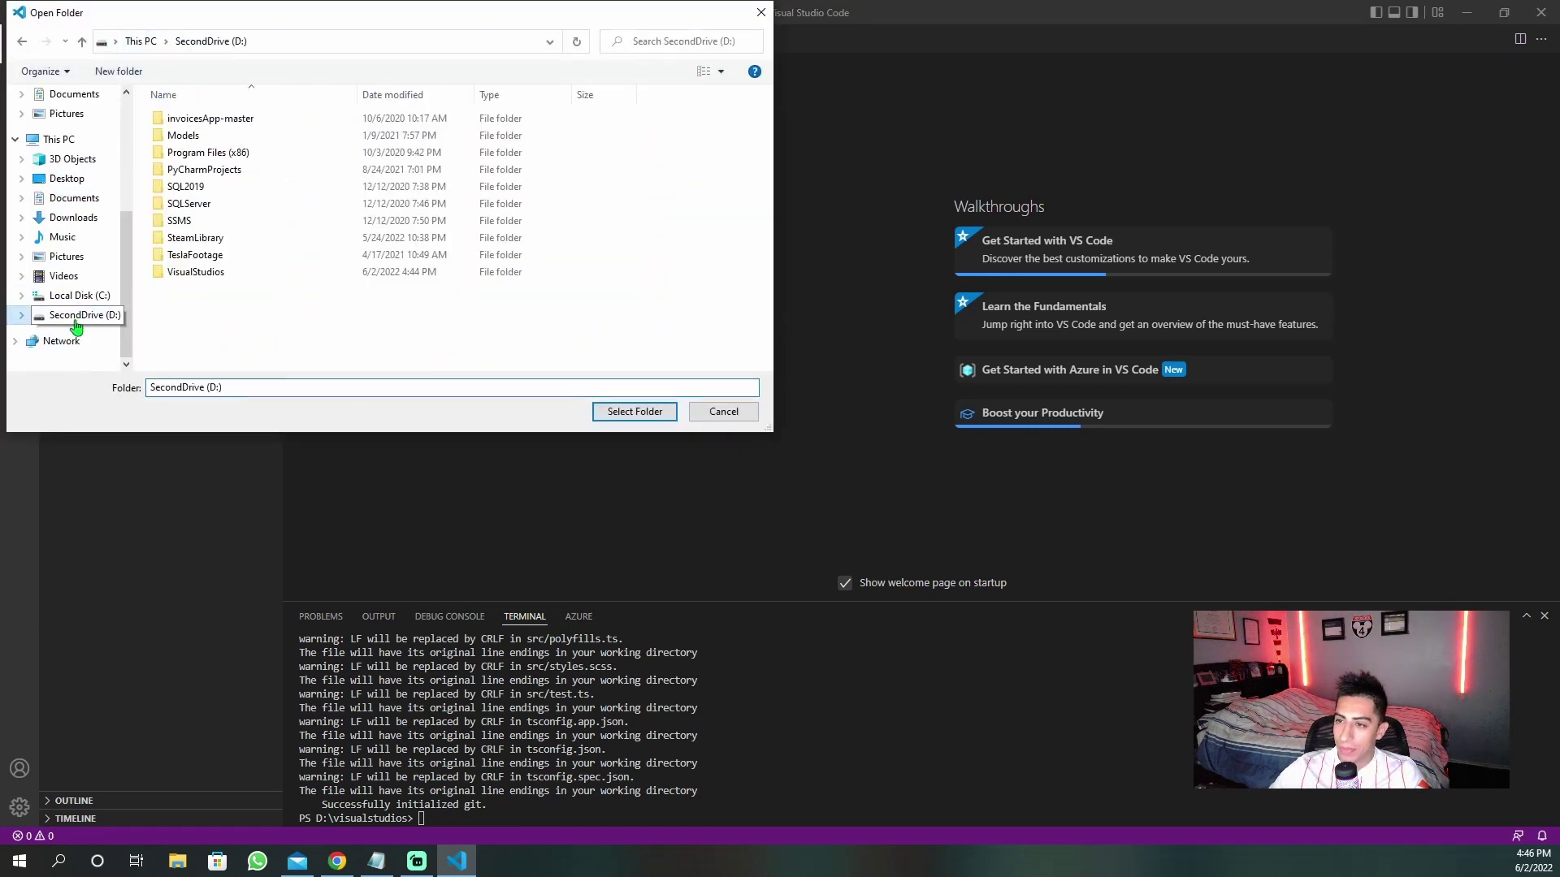
pyautogui.doubleClick(199, 273)
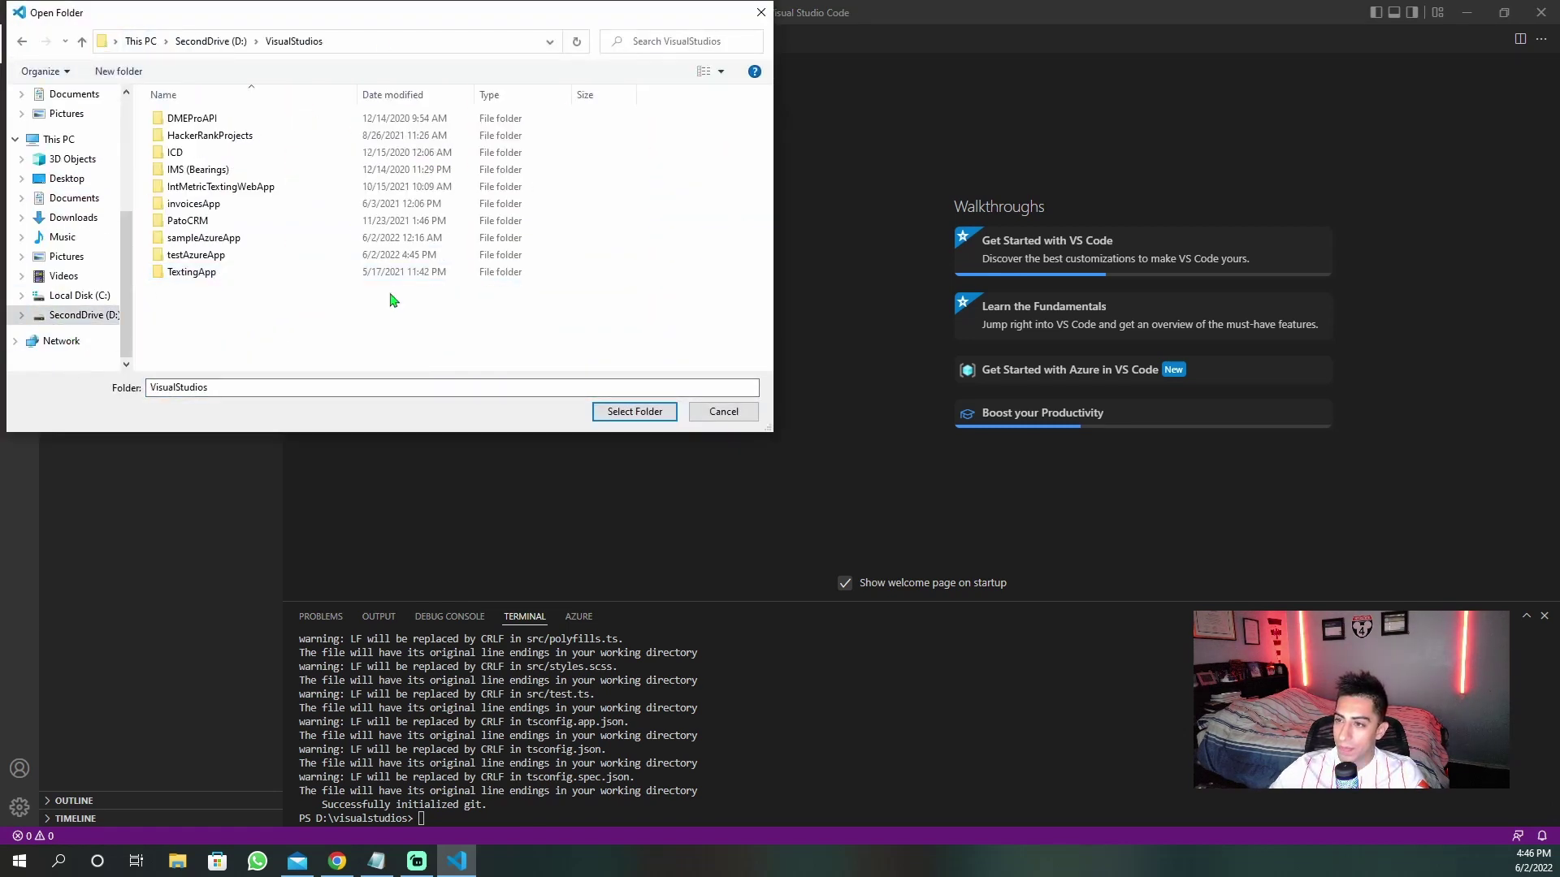
pyautogui.click(210, 240)
pyautogui.click(215, 256)
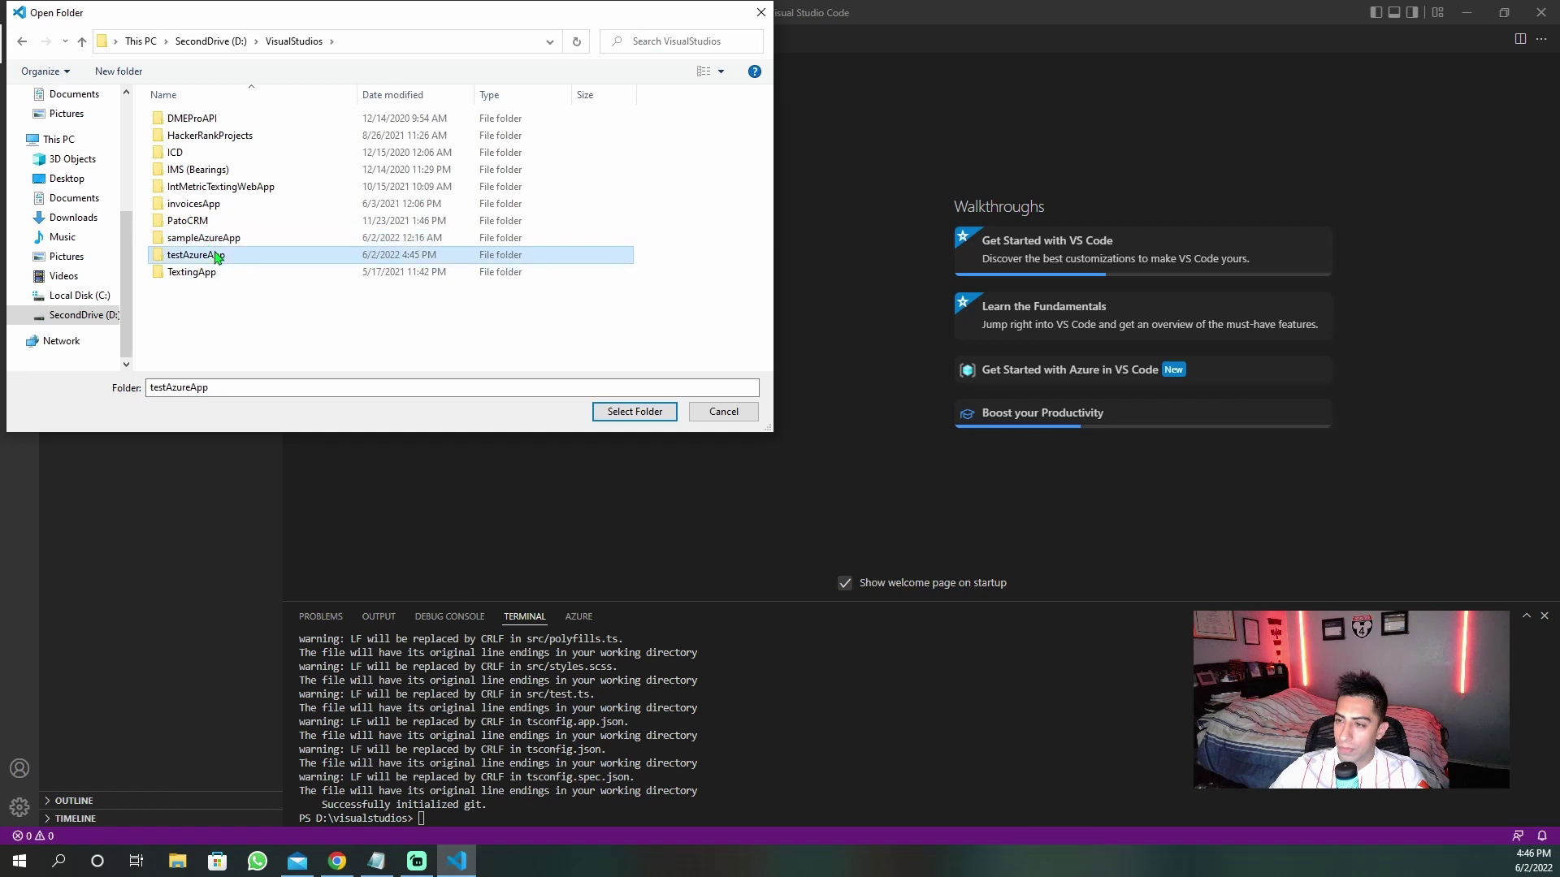
pyautogui.click(632, 411)
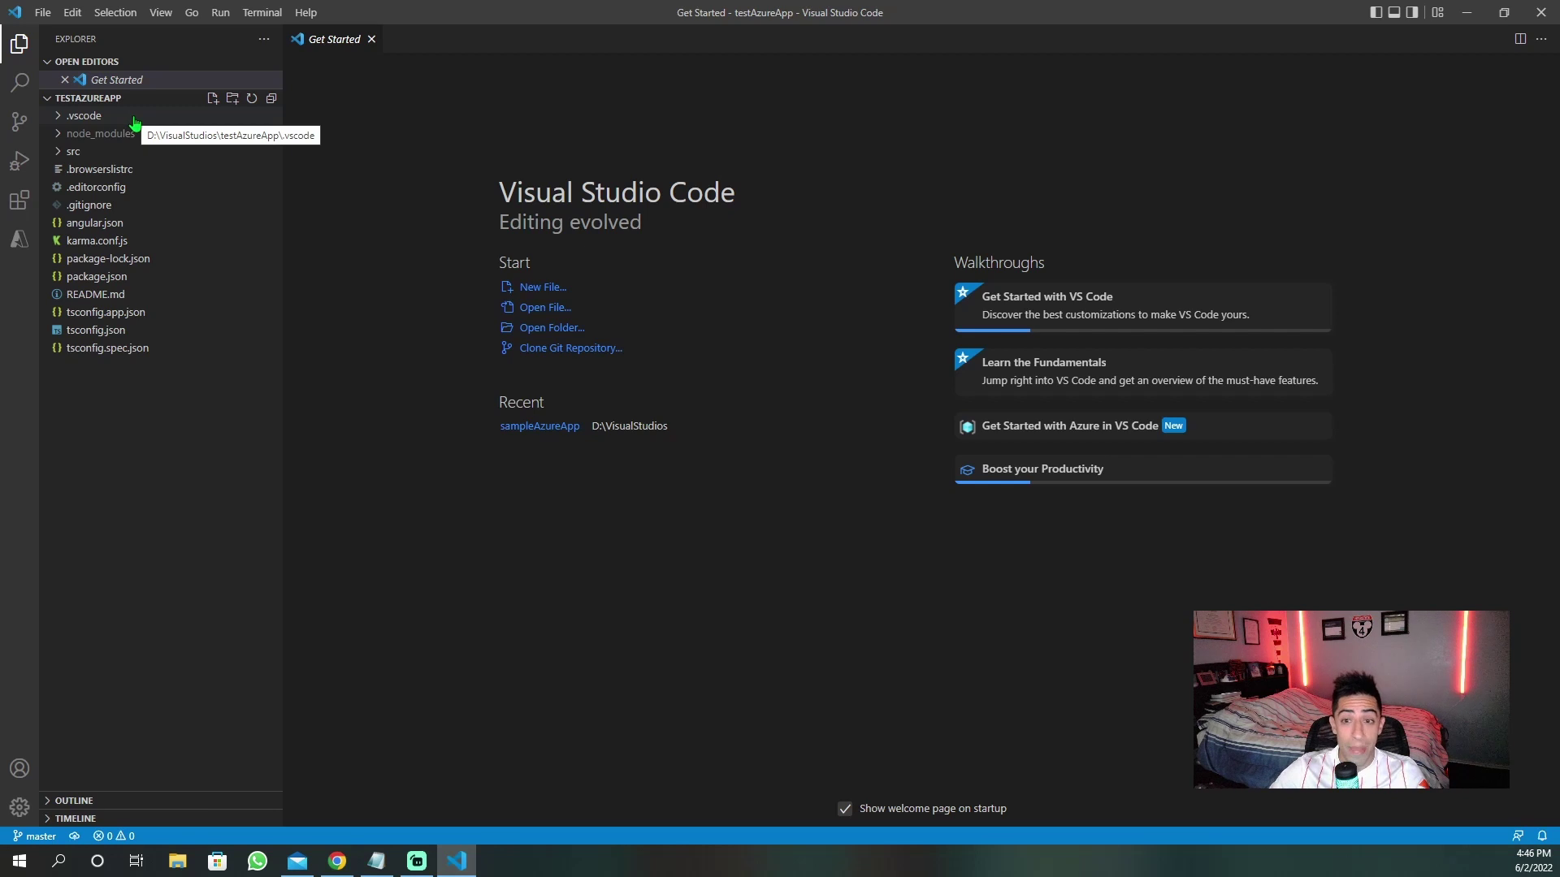
# - Run ng serve in a new terminal for the project and agree to share anonymous usage data
pyautogui.click(266, 12)
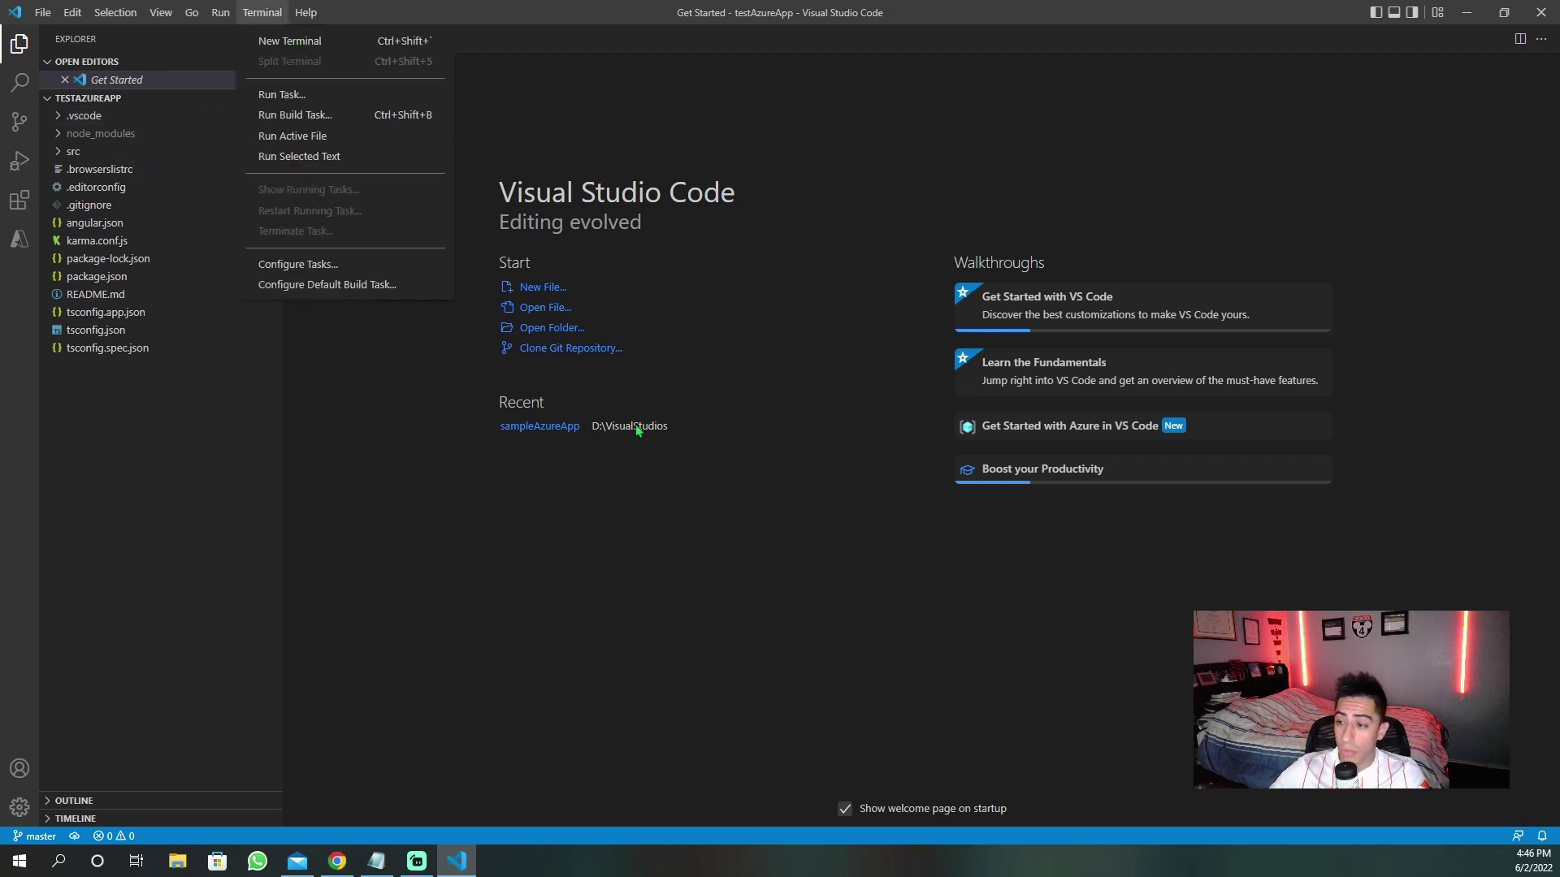
pyautogui.click(373, 42)
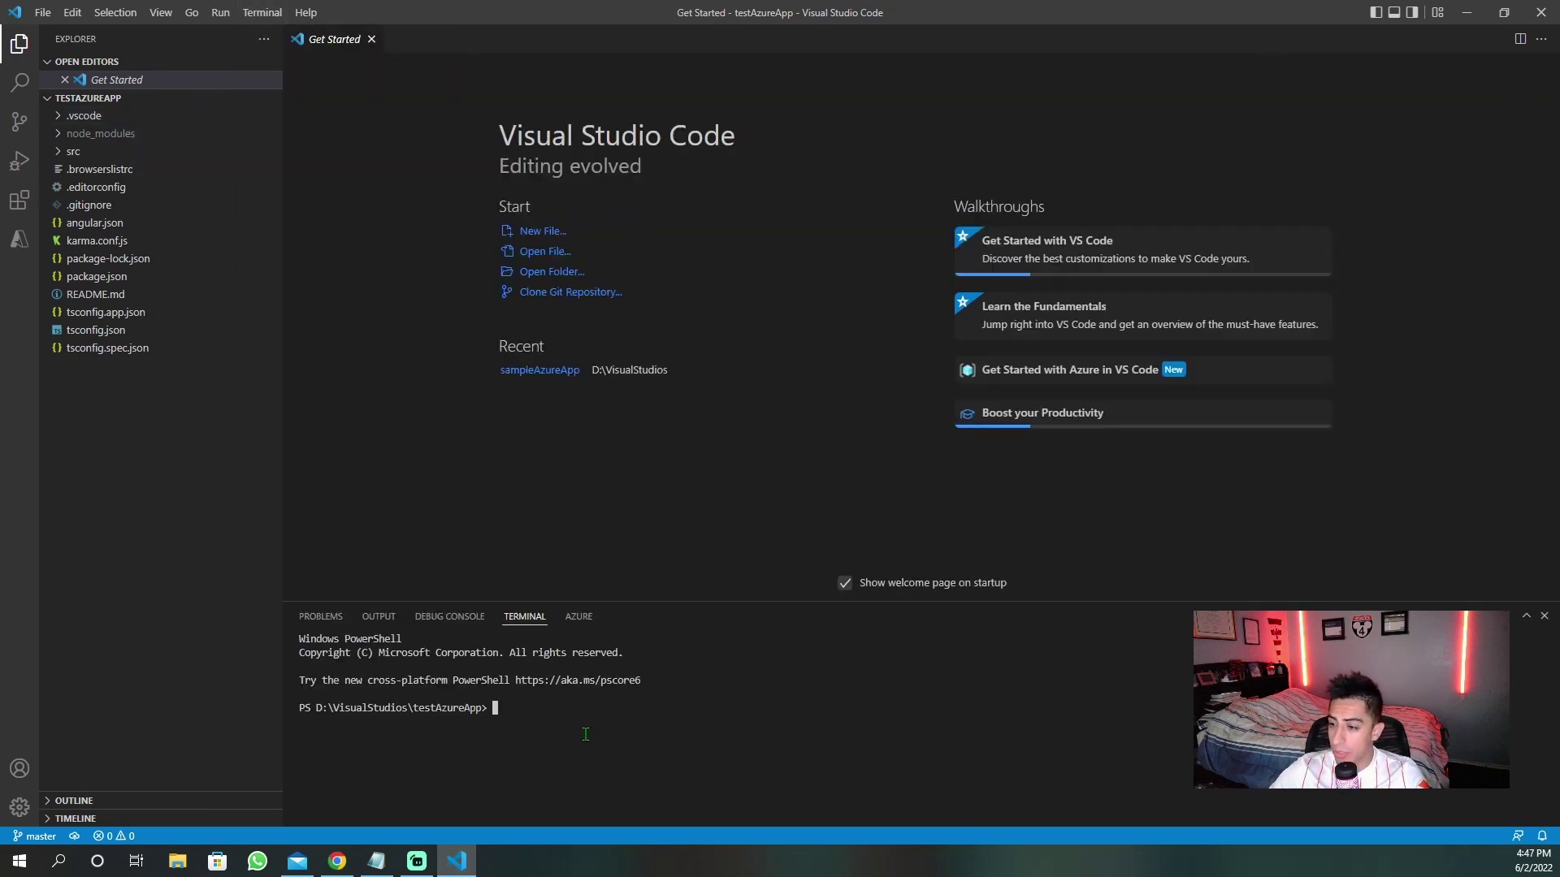
pyautogui.write('ng serve')
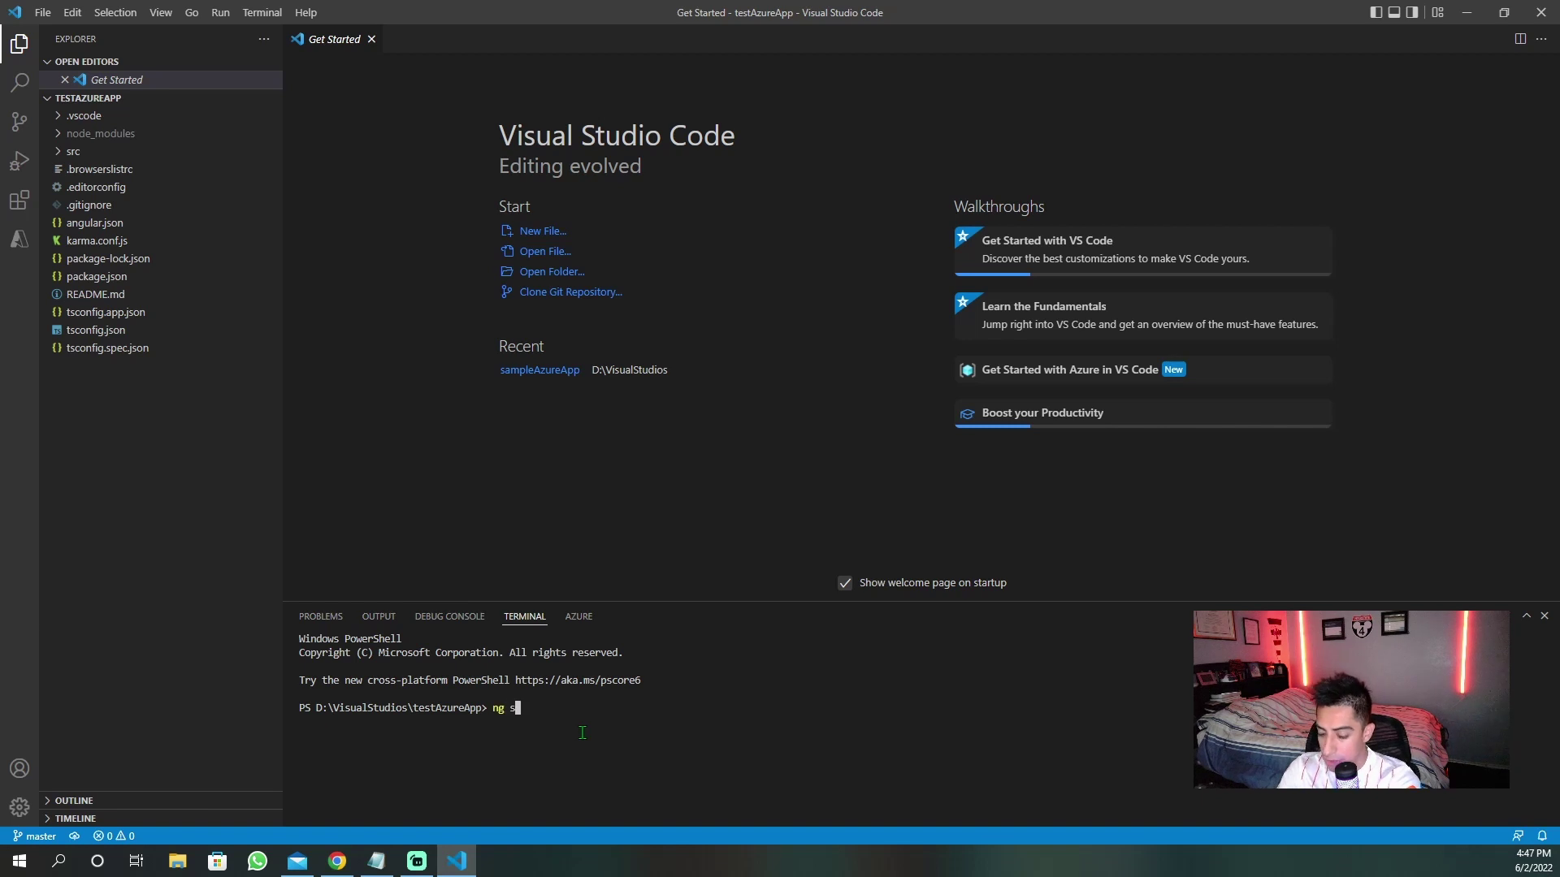
pyautogui.press('Return')
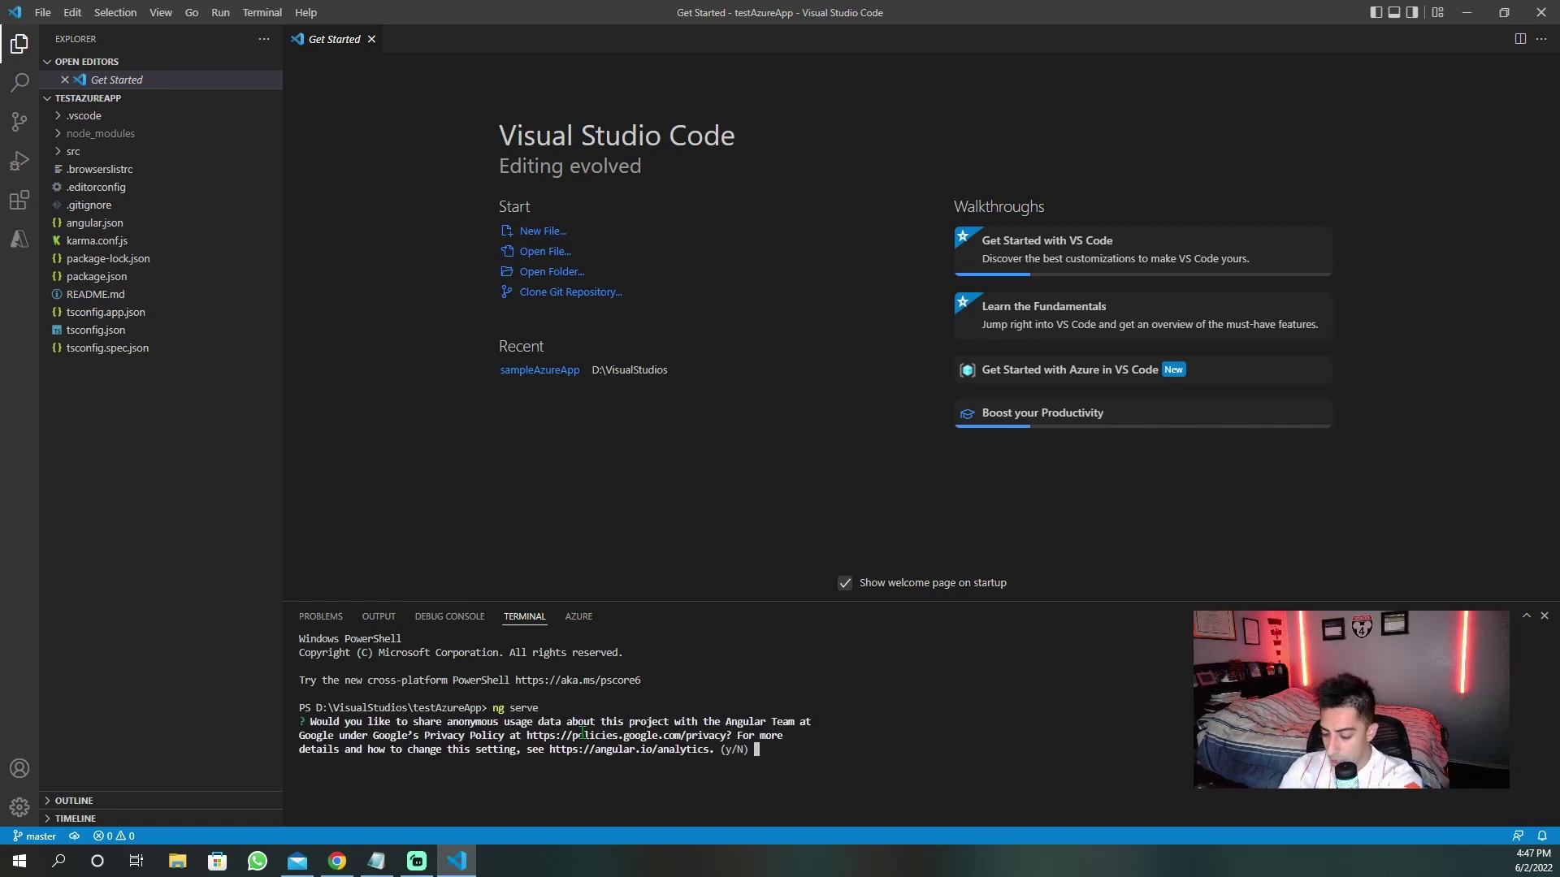
pyautogui.write('y')
pyautogui.press('Return')
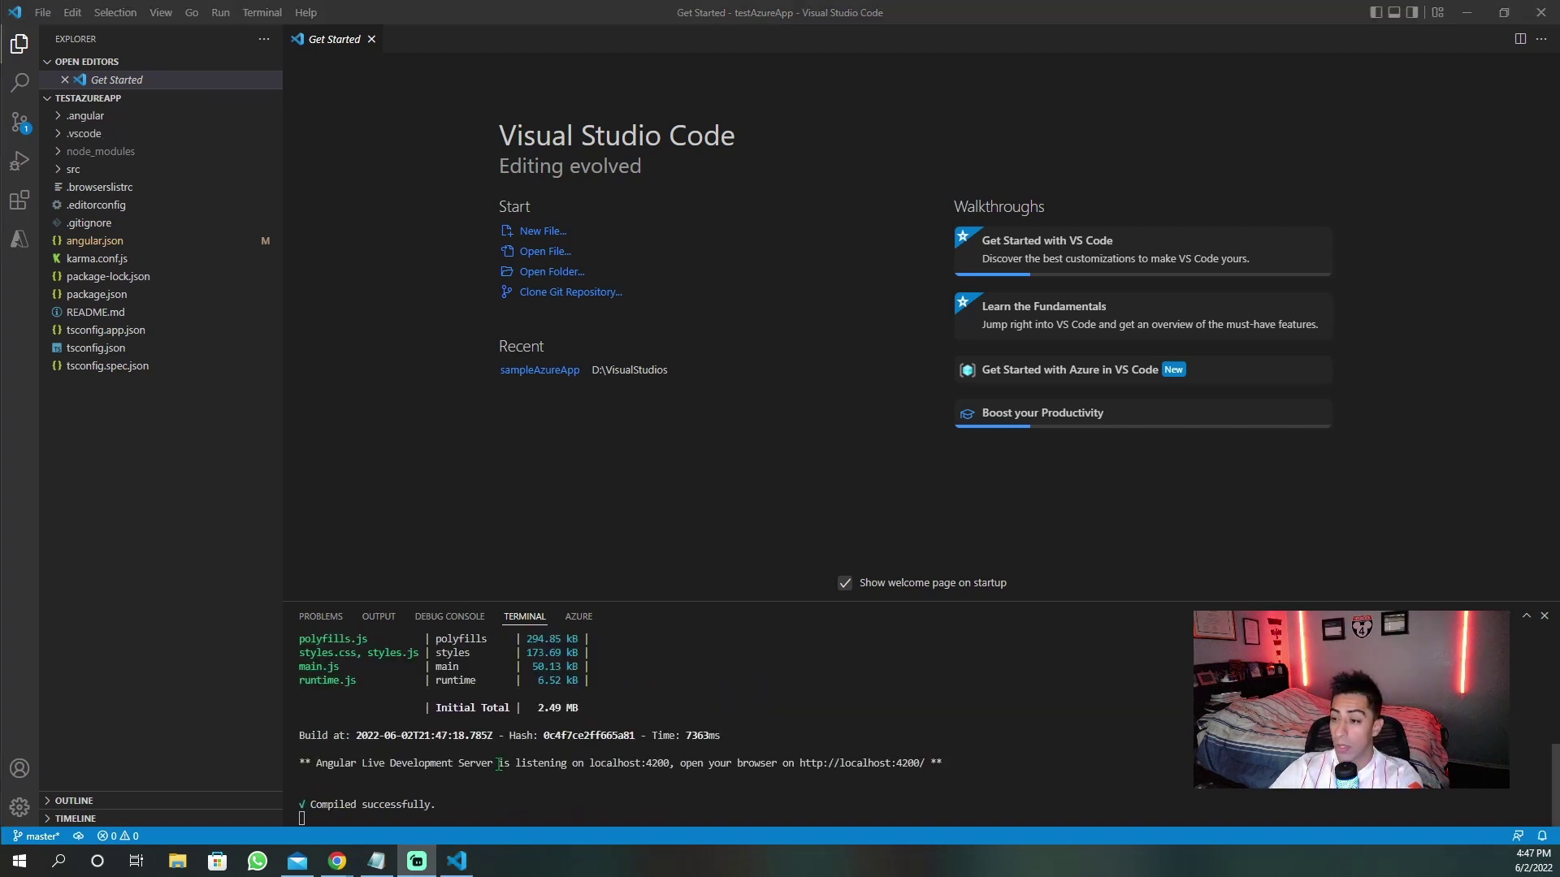
# - Review the development server output and look at the running app in Chrome
pyautogui.scroll(5, 520, 755)
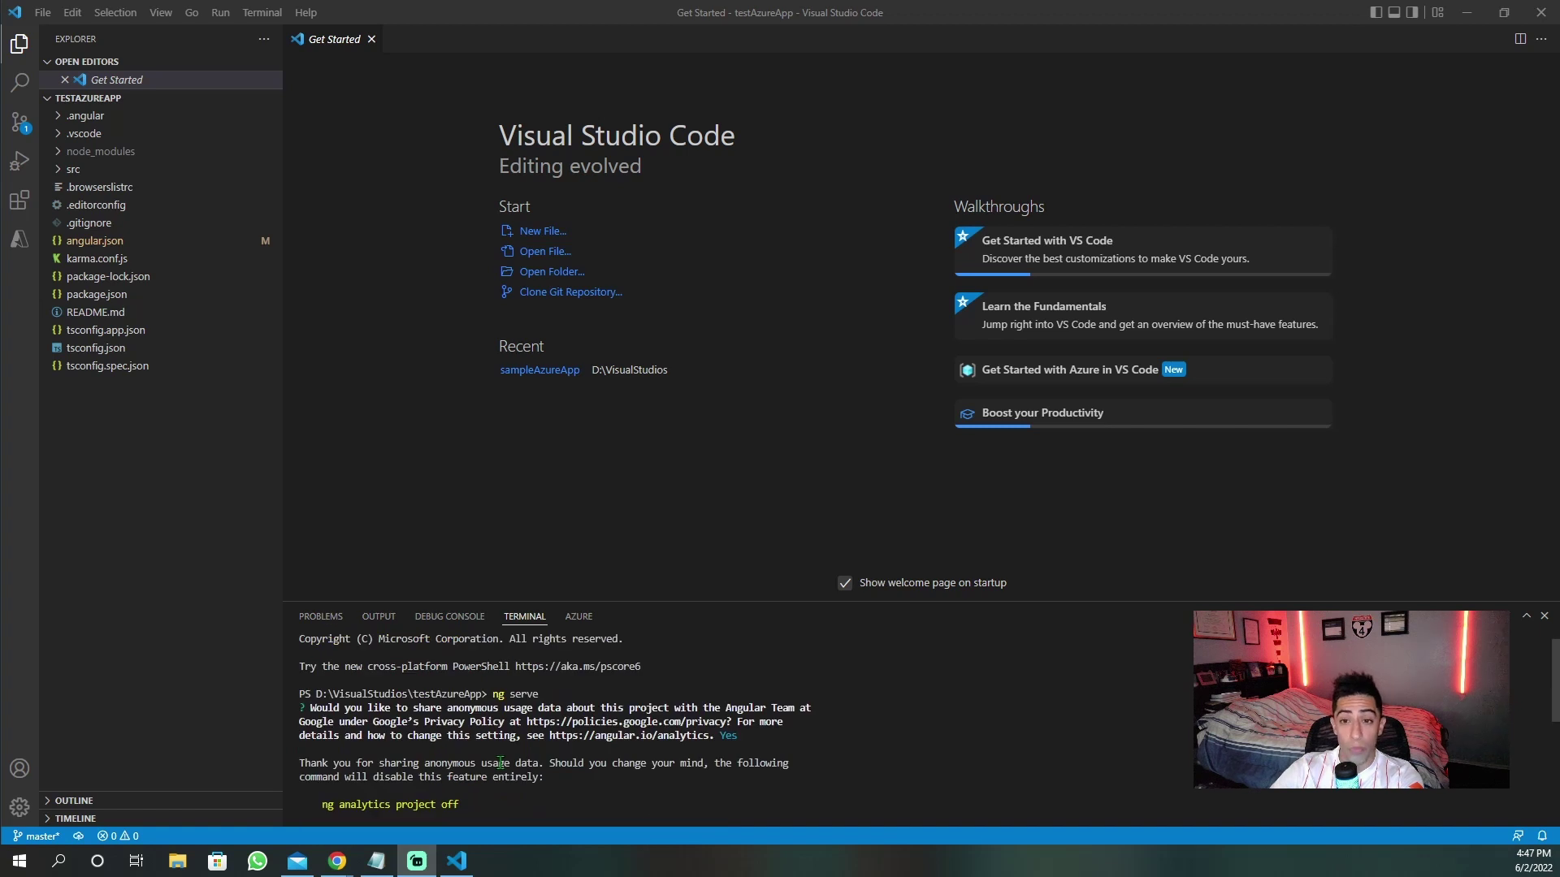
pyautogui.scroll(-5, 500, 762)
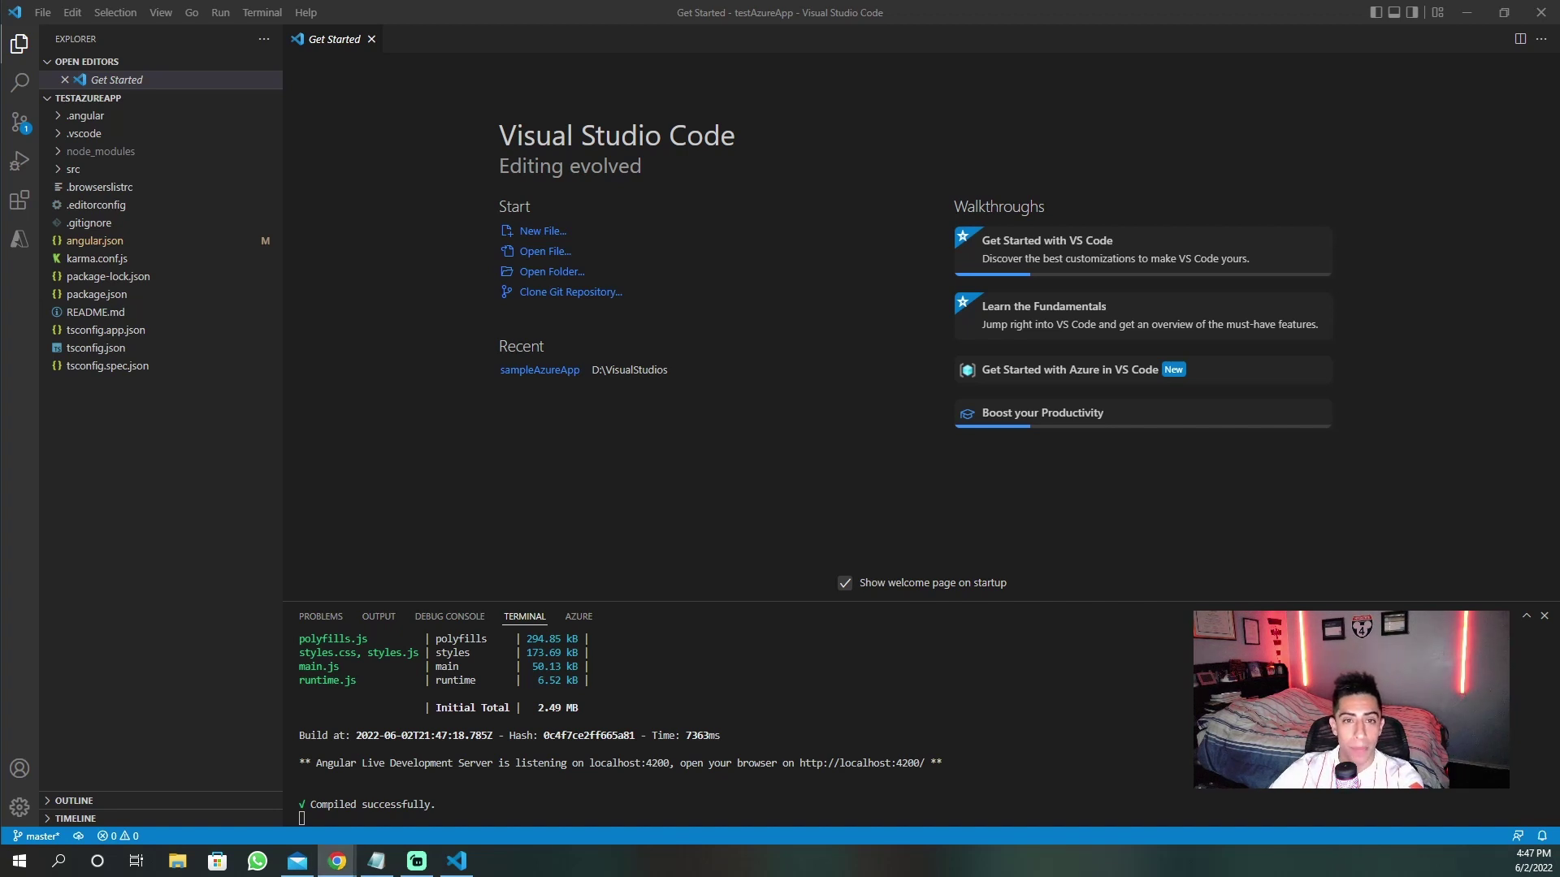
pyautogui.click(337, 862)
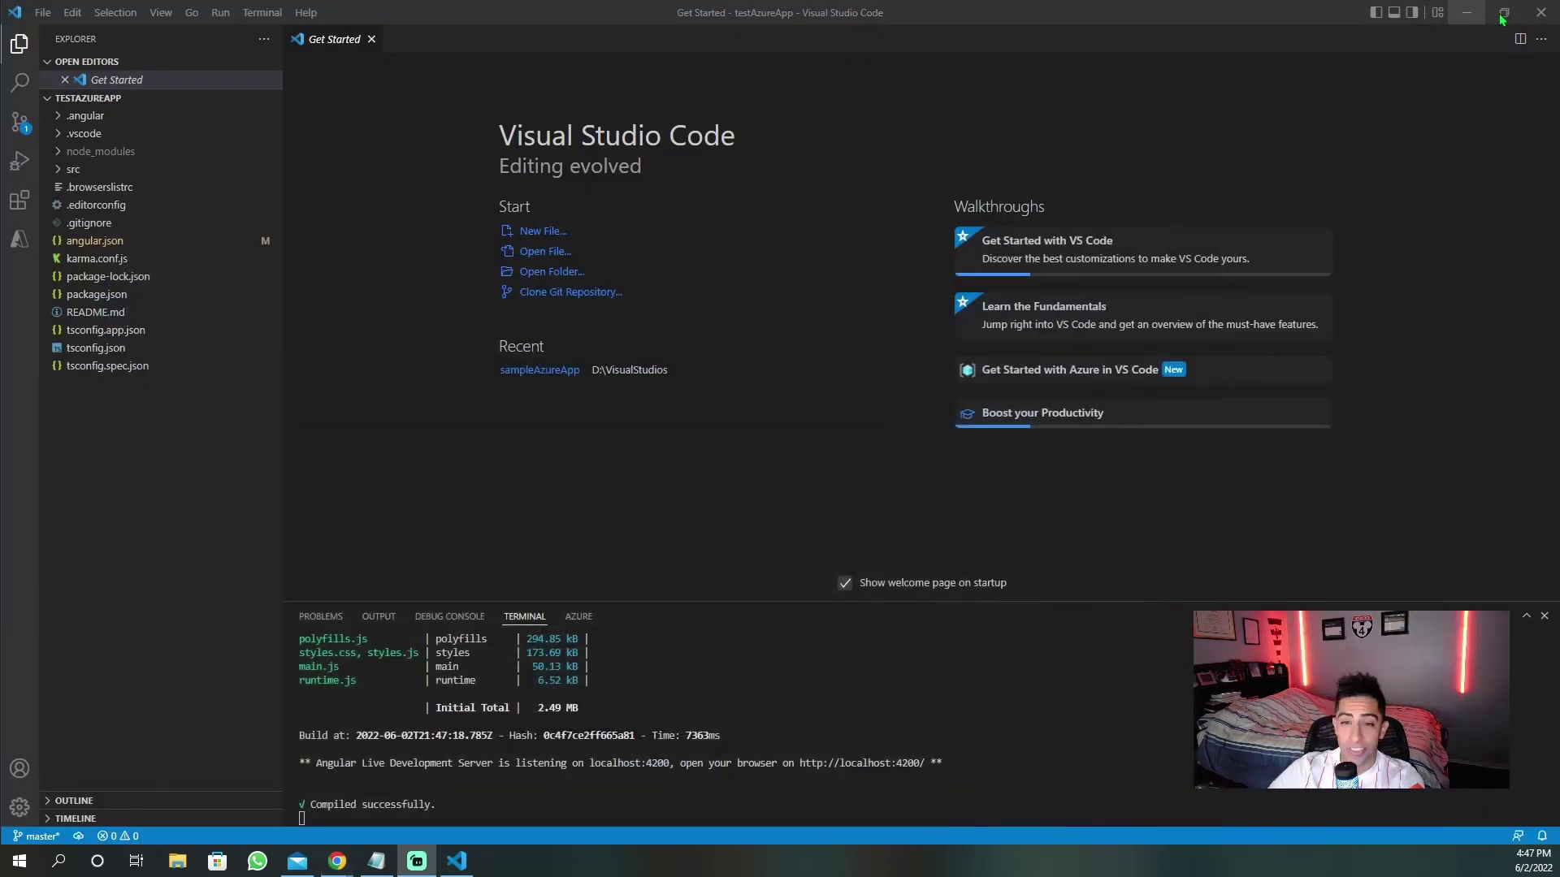
pyautogui.click(1466, 12)
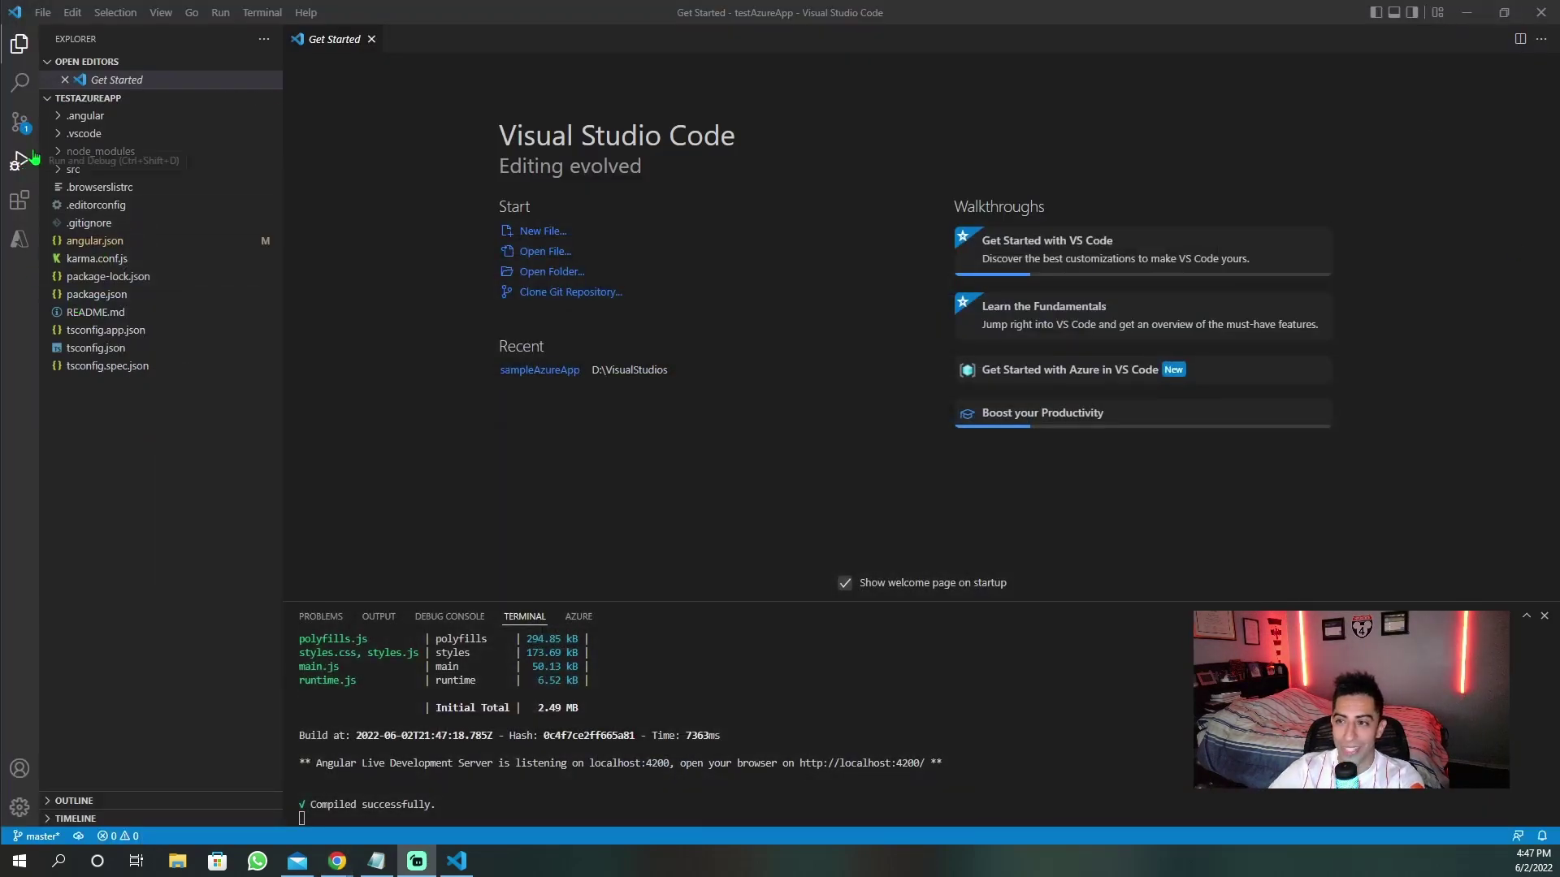
# - Open src/app/app.component.html and go to the toolbar markup containing the Welcome span
pyautogui.click(73, 169)
pyautogui.click(81, 187)
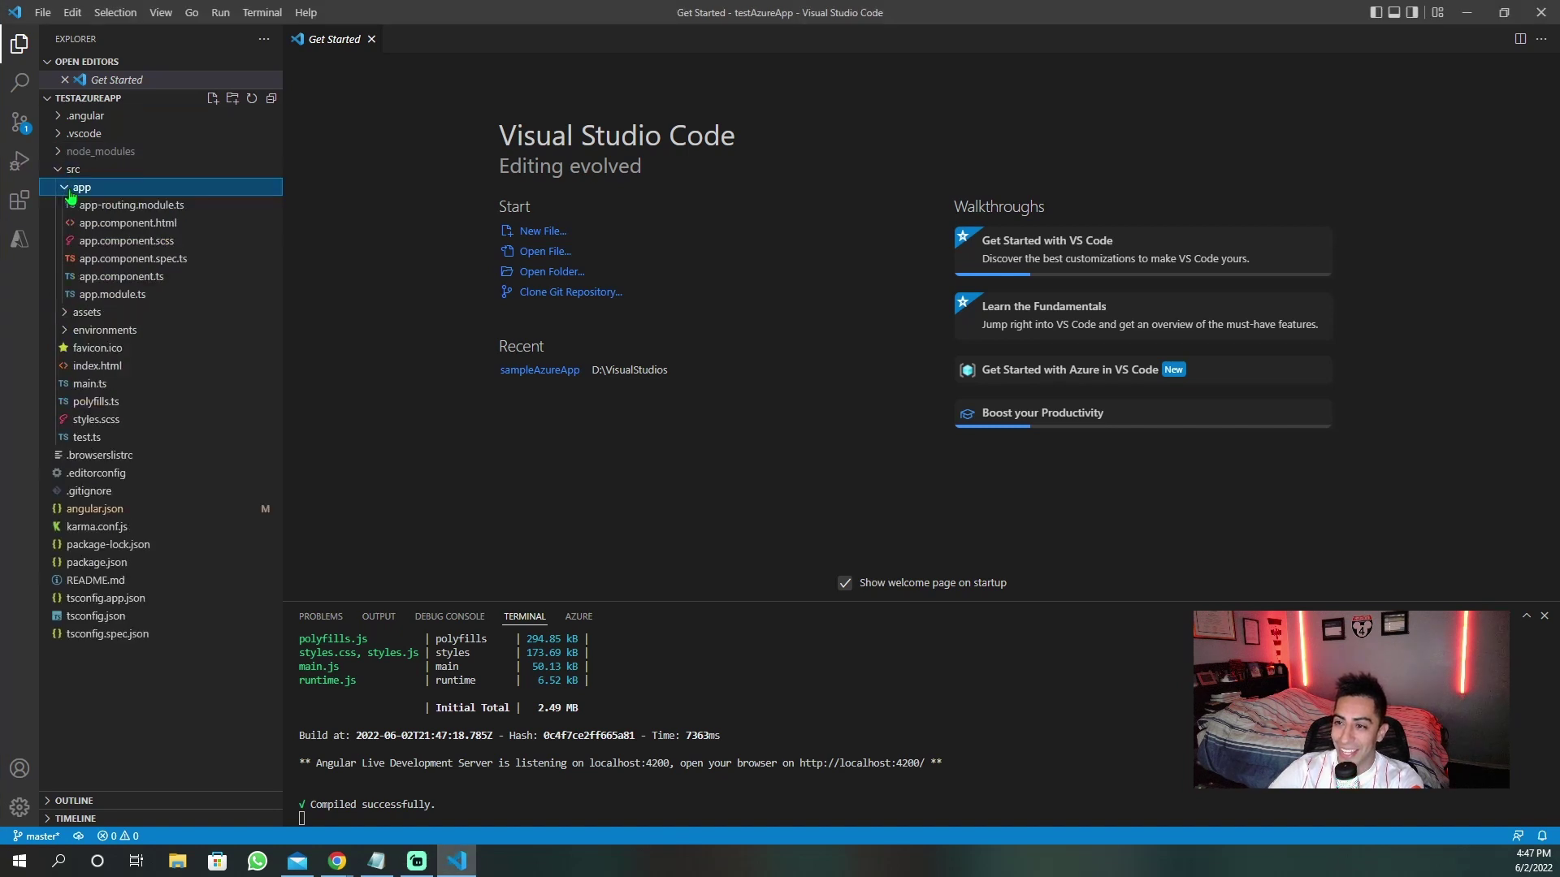
pyautogui.doubleClick(125, 224)
pyautogui.scroll(-15, 550, 324)
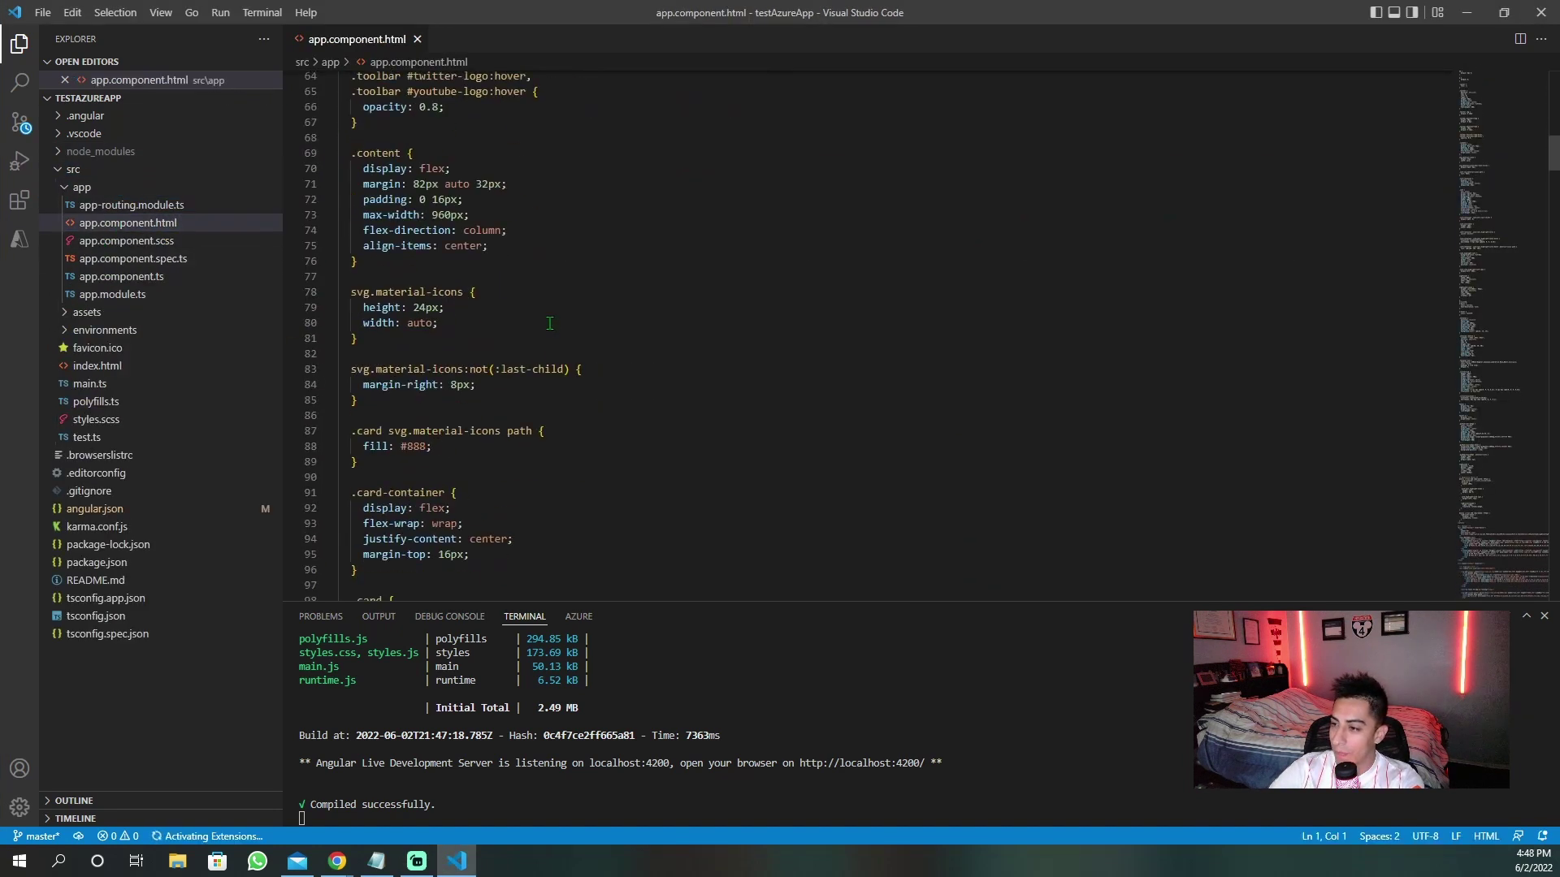
pyautogui.scroll(-20, 550, 323)
pyautogui.click(1516, 491)
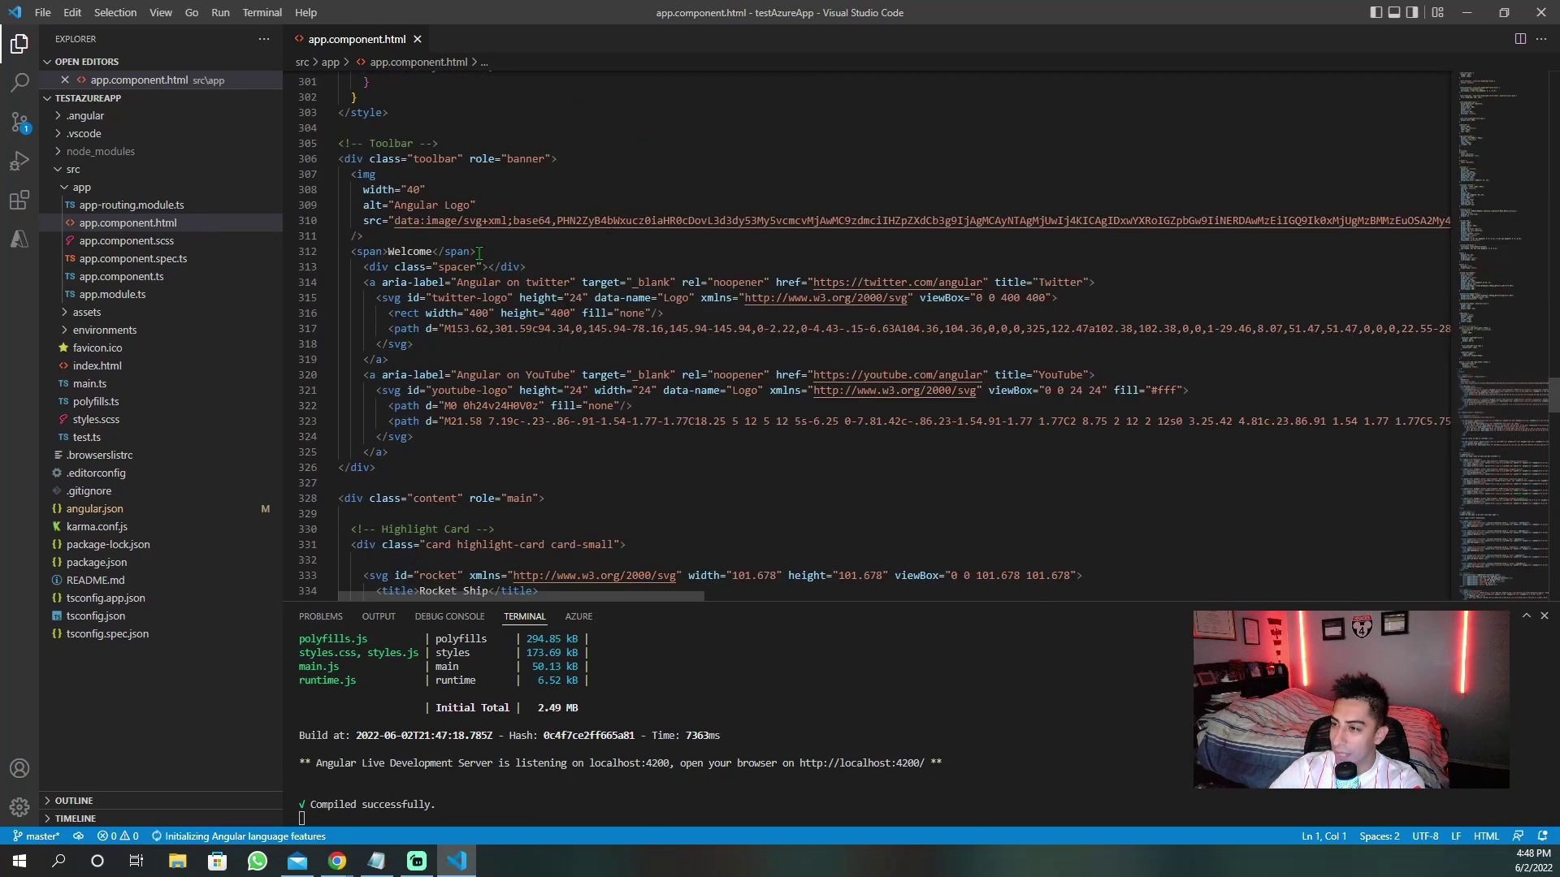
# - Extend the toolbar's Welcome text with a dash, the author's first name and "& Hi Youtube!", save the file and check the page in Chrome
pyautogui.click(338, 863)
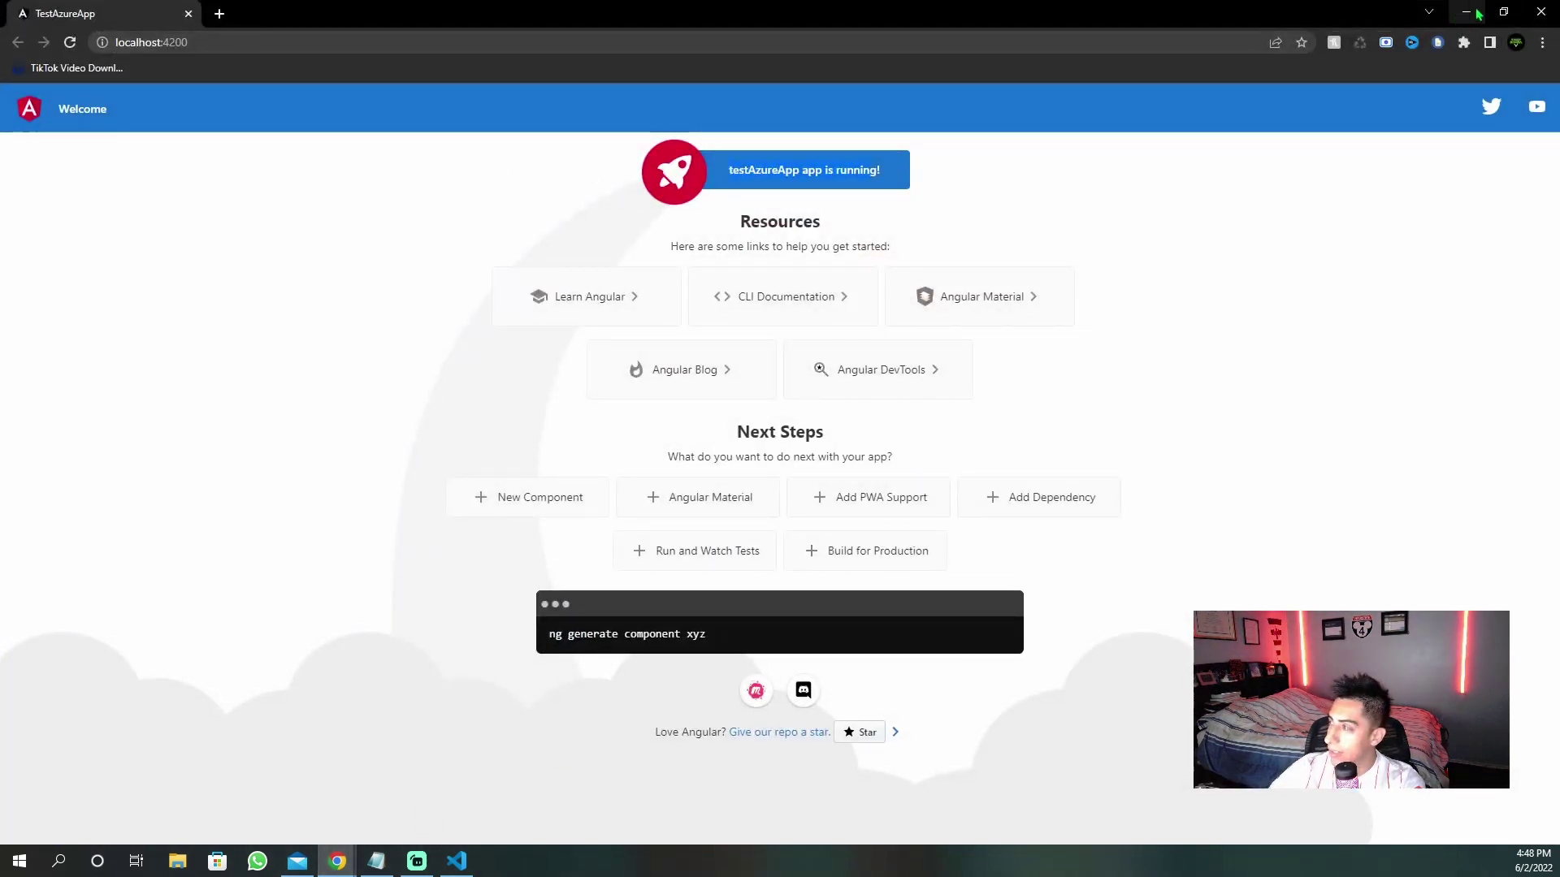
pyautogui.click(1477, 13)
pyautogui.click(436, 250)
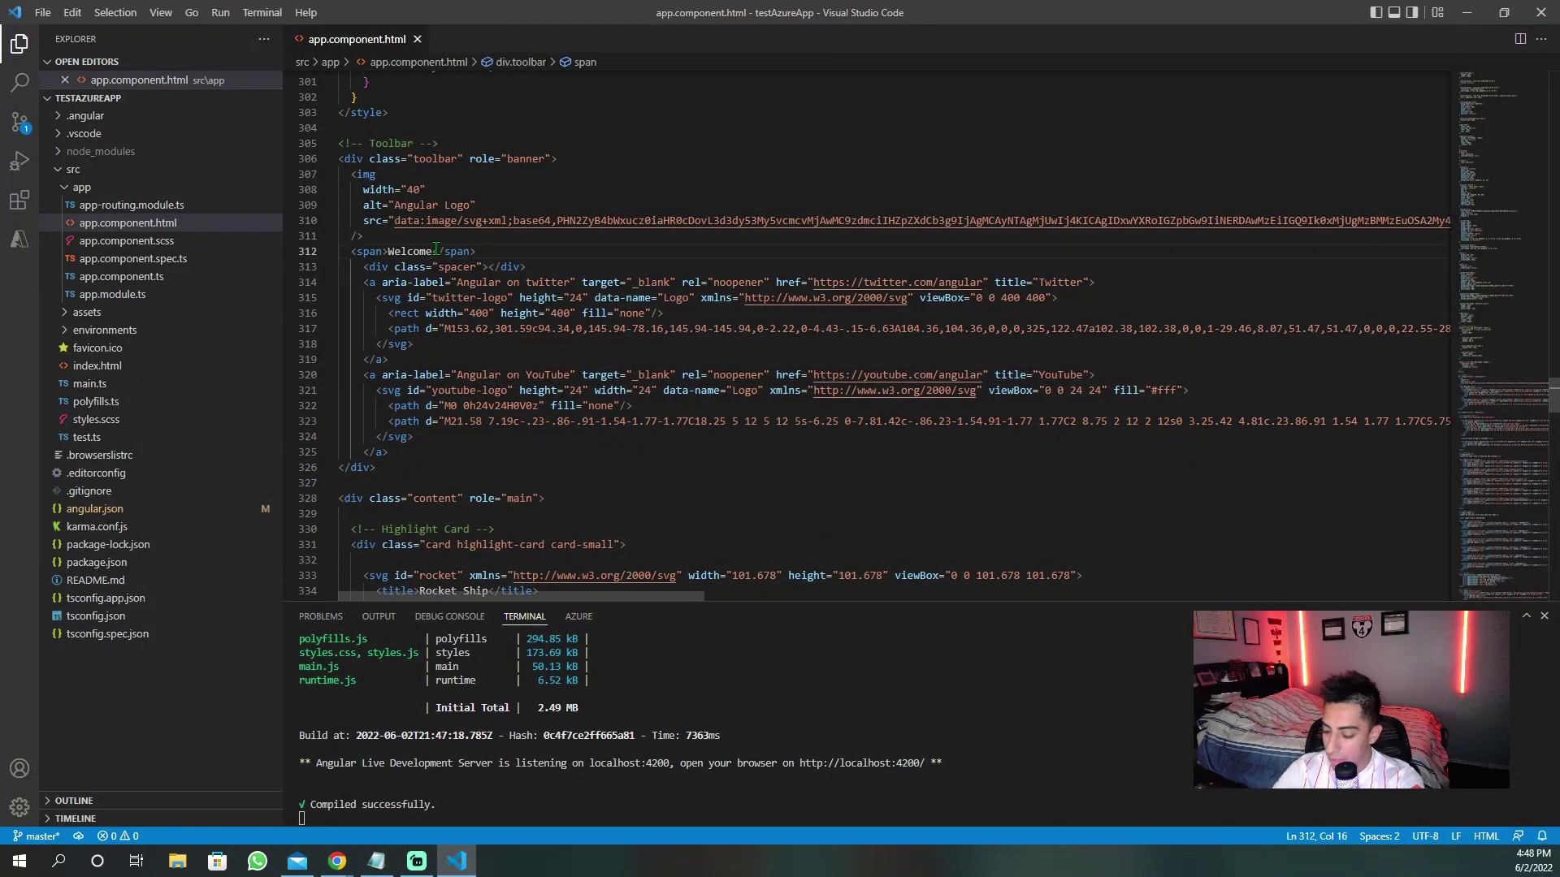
pyautogui.write('- Israe')
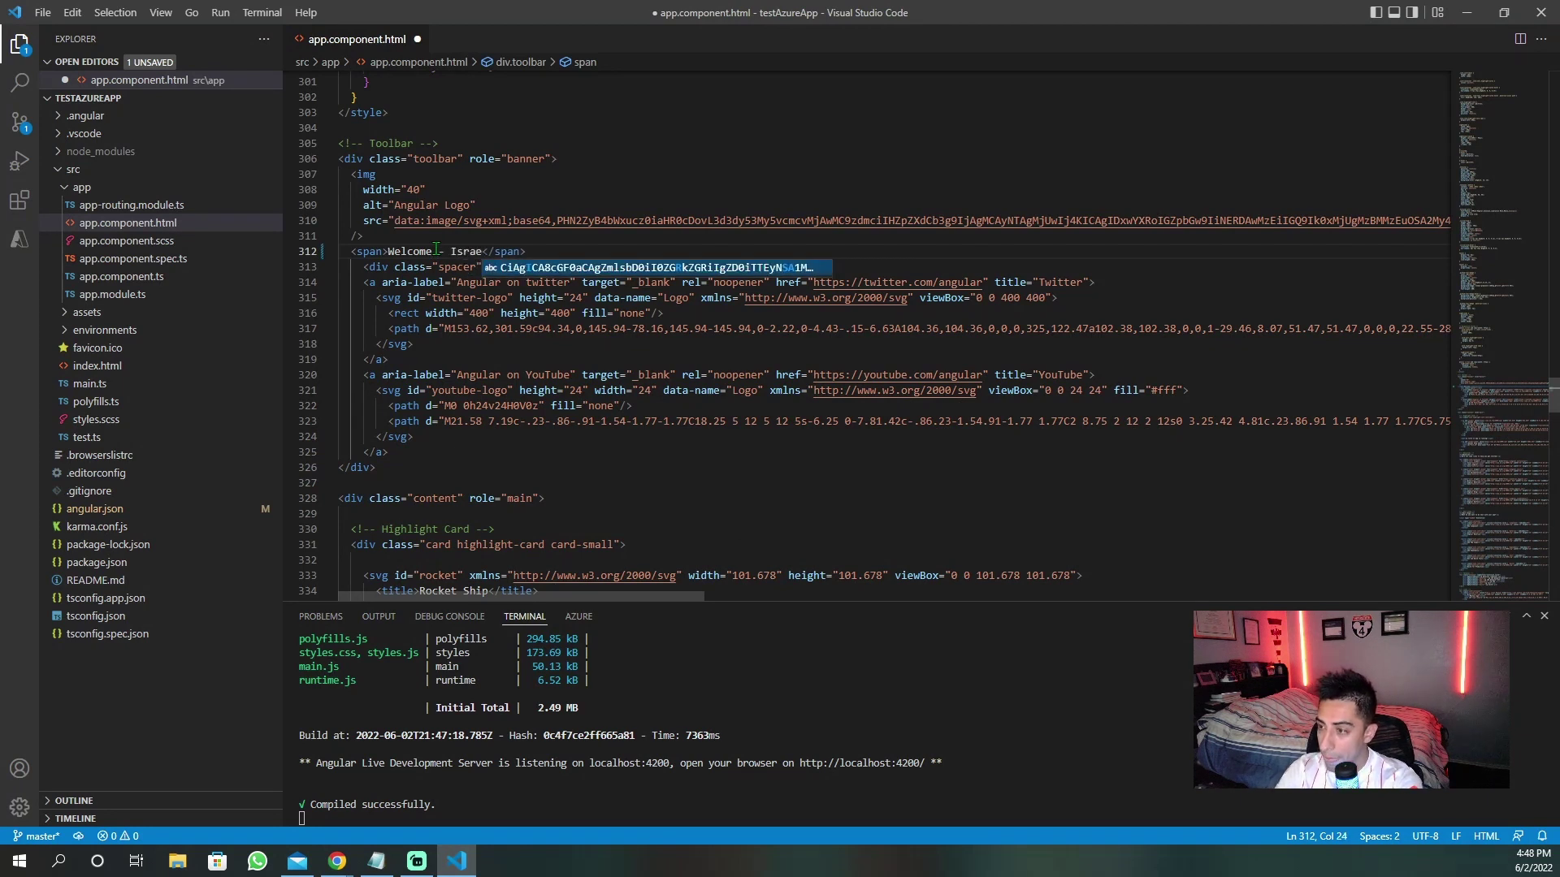
pyautogui.write('l ')
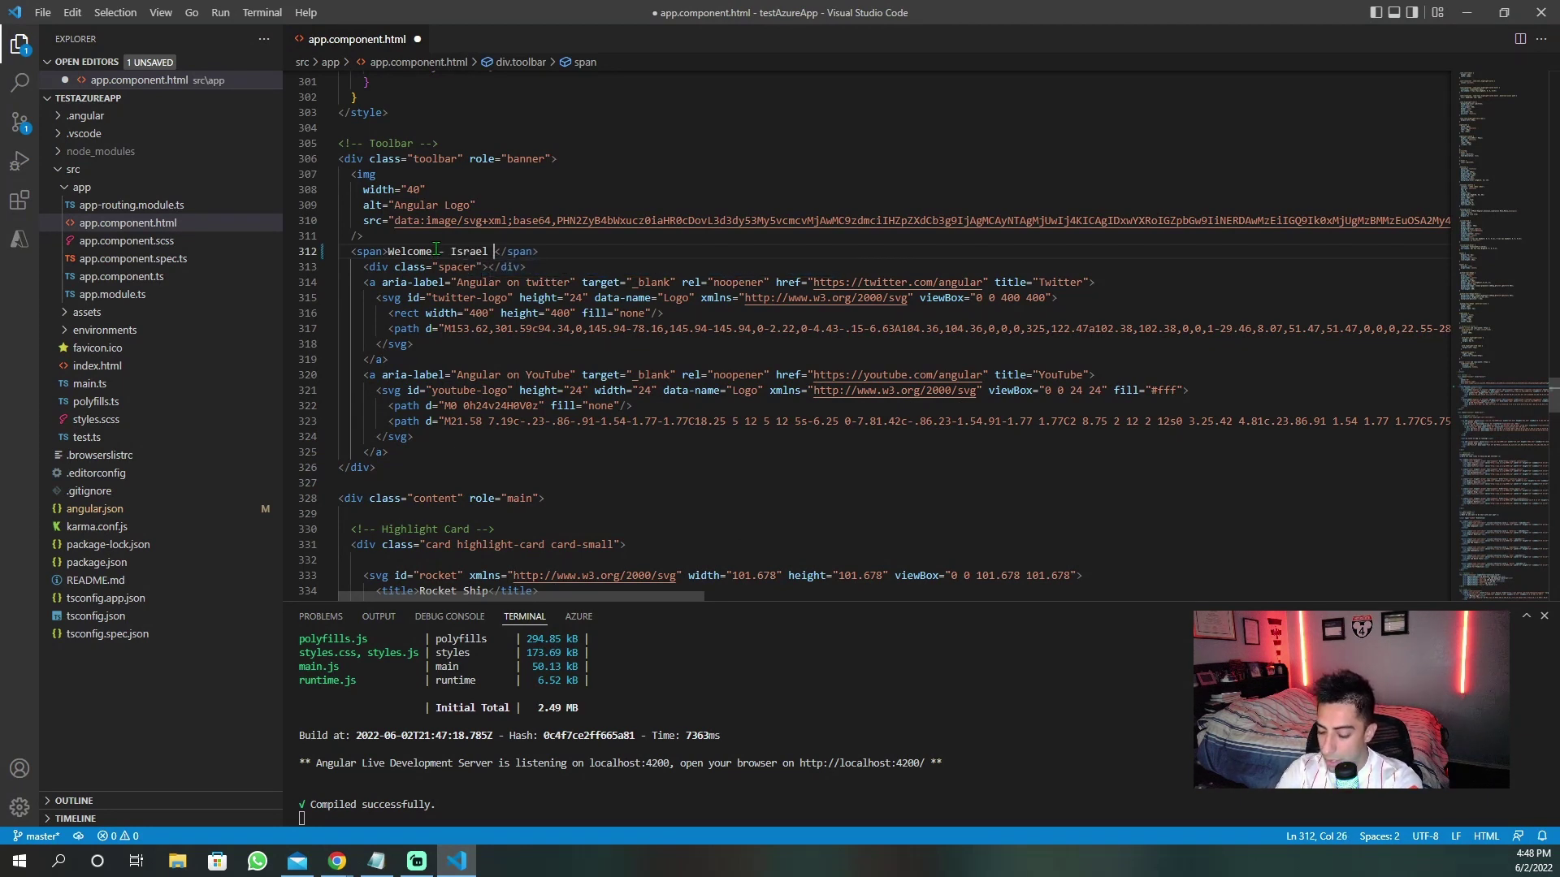
pyautogui.write('& Hi You')
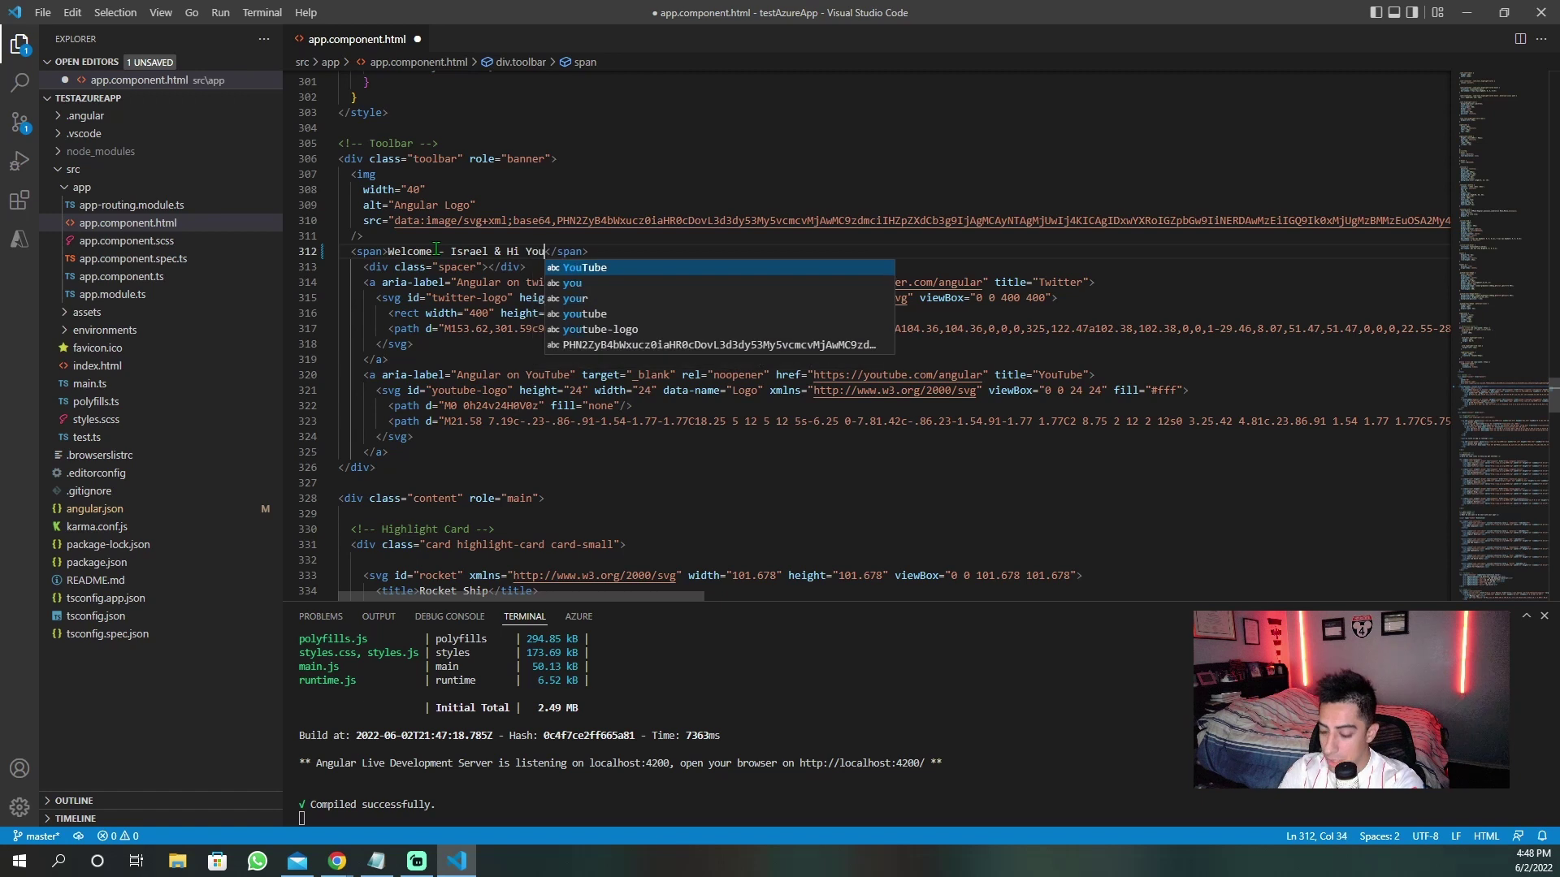
pyautogui.write('tube!')
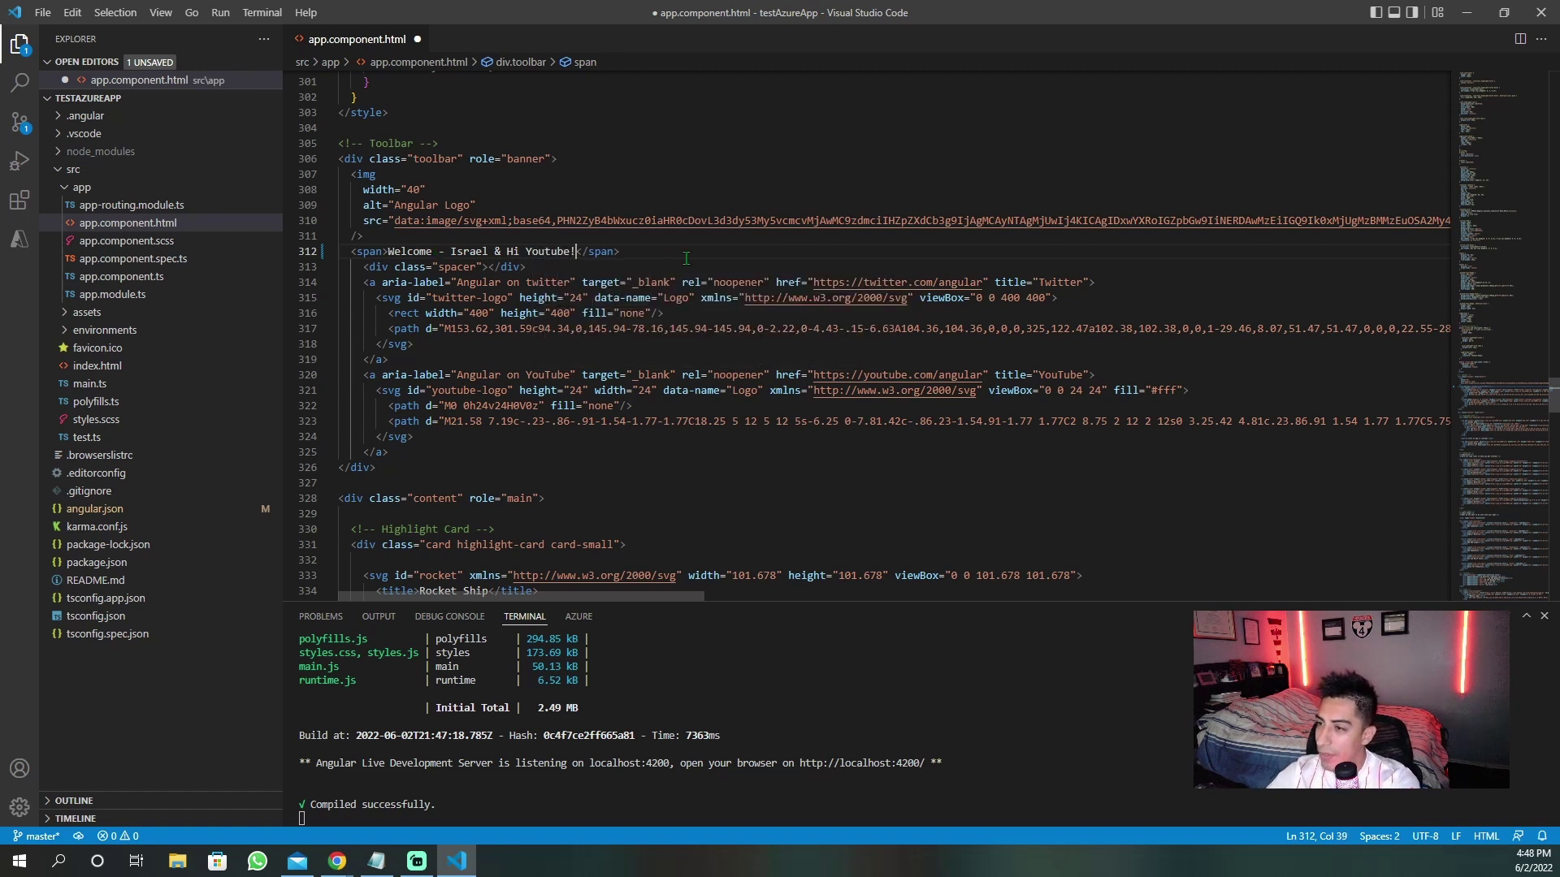
pyautogui.press('End')
pyautogui.hotkey('ctrl', 's')
pyautogui.moveTo(337, 865)
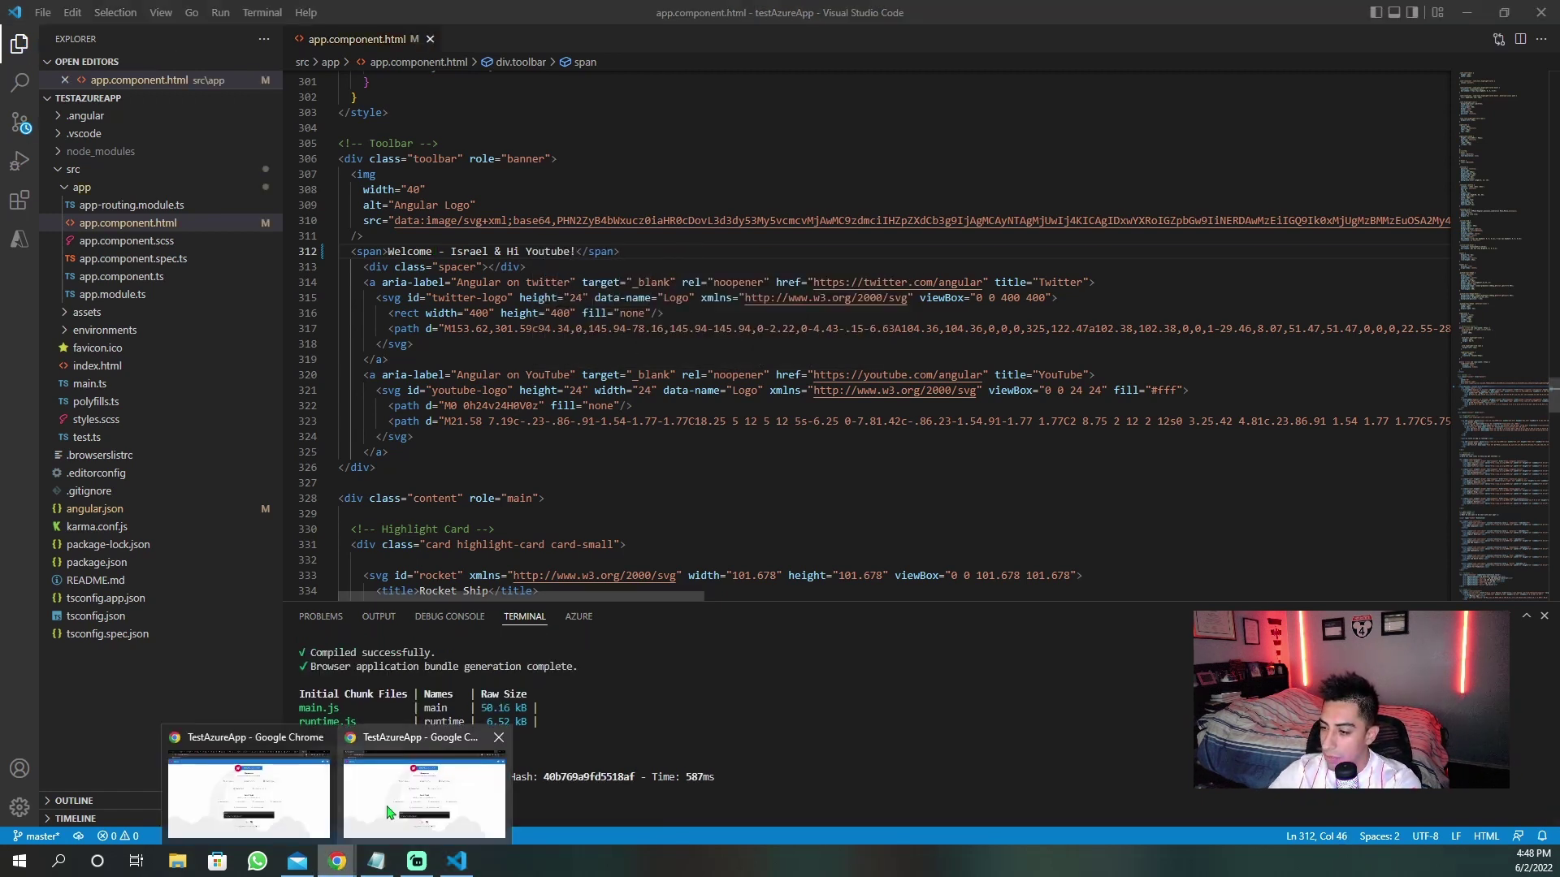
pyautogui.click(414, 812)
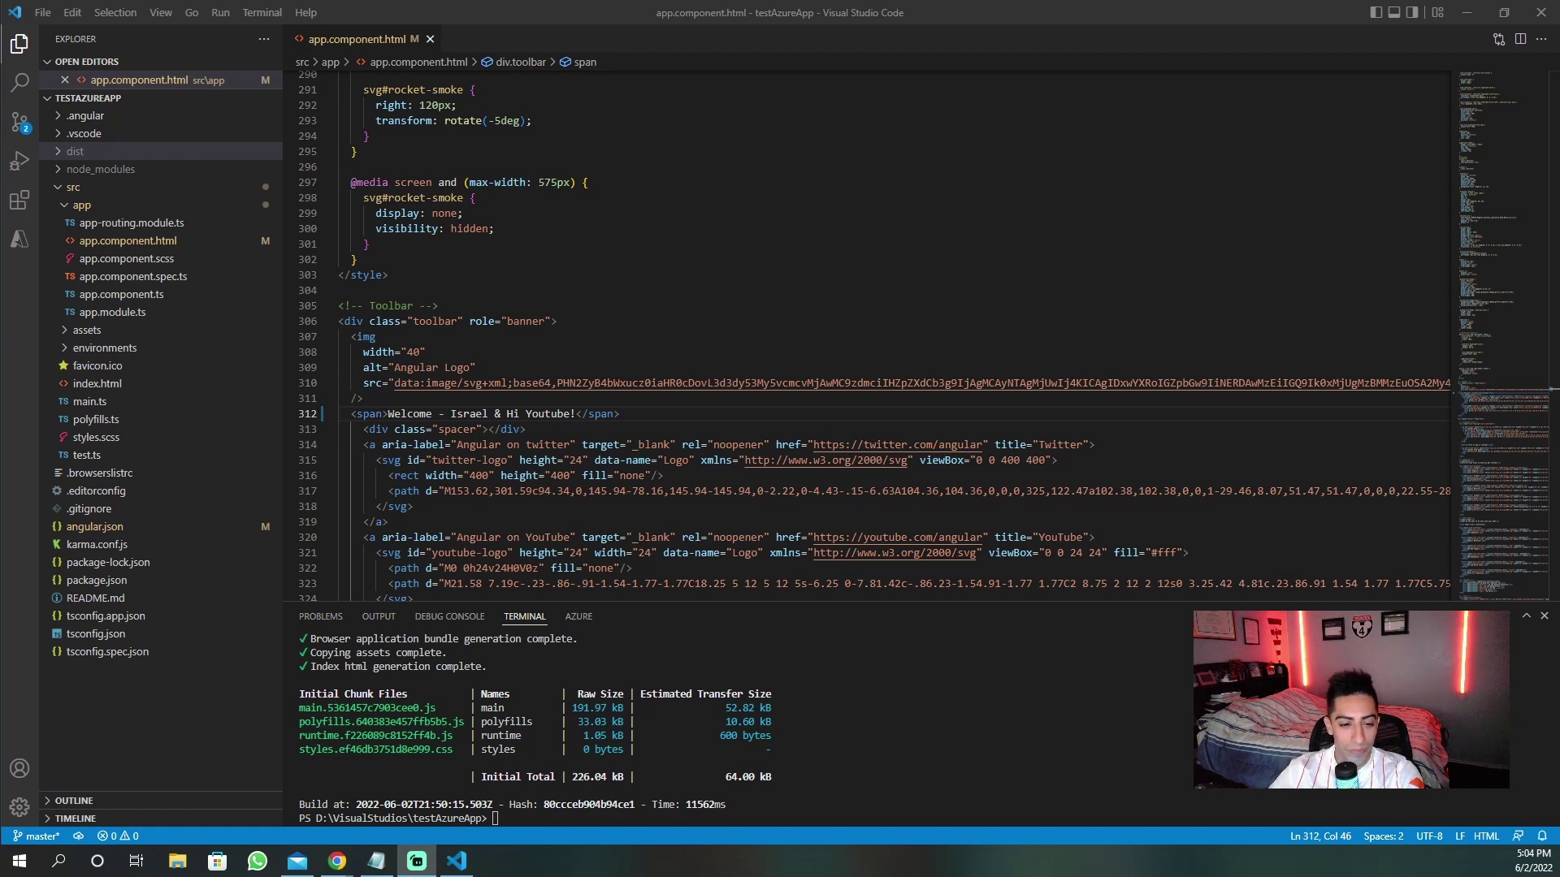
# - Switch to the Azure portal in Chrome, view the account's subscriptions and return to the portal home page
pyautogui.click(338, 861)
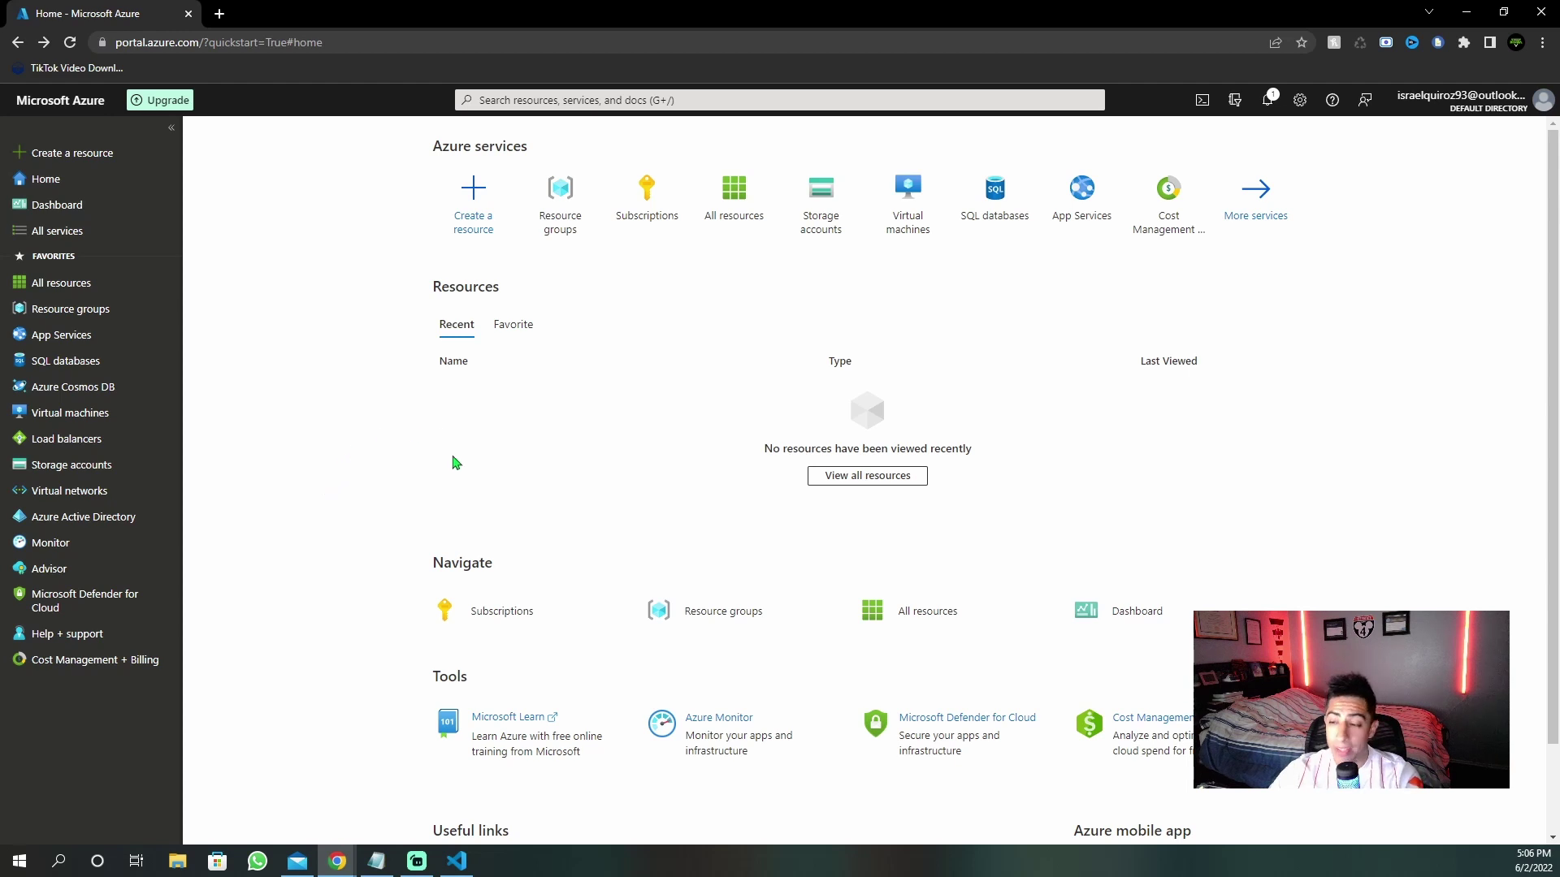
pyautogui.click(491, 611)
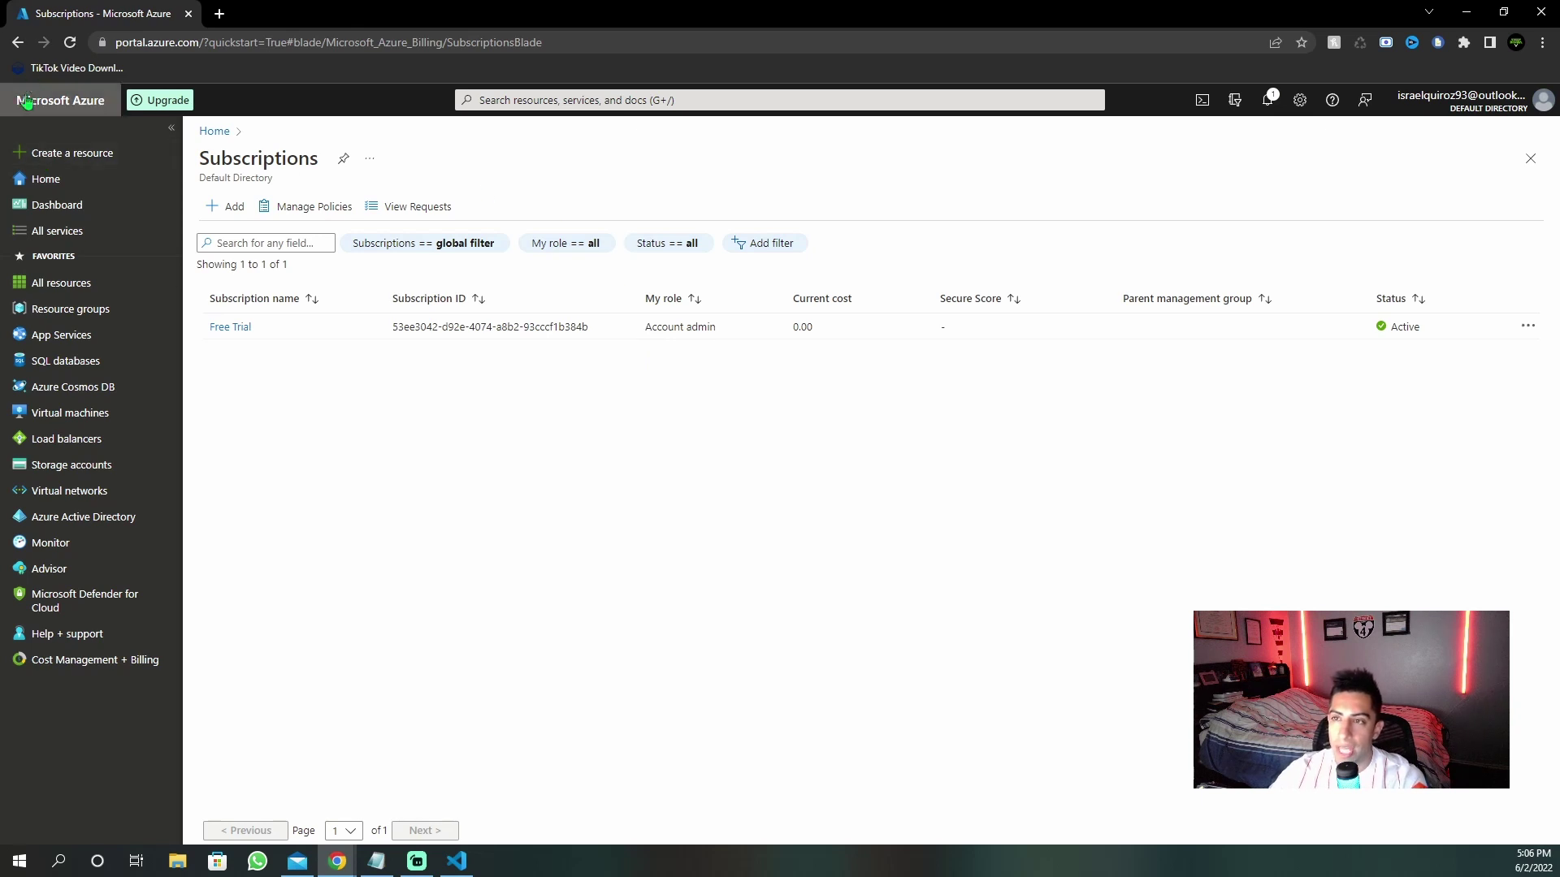
pyautogui.click(18, 45)
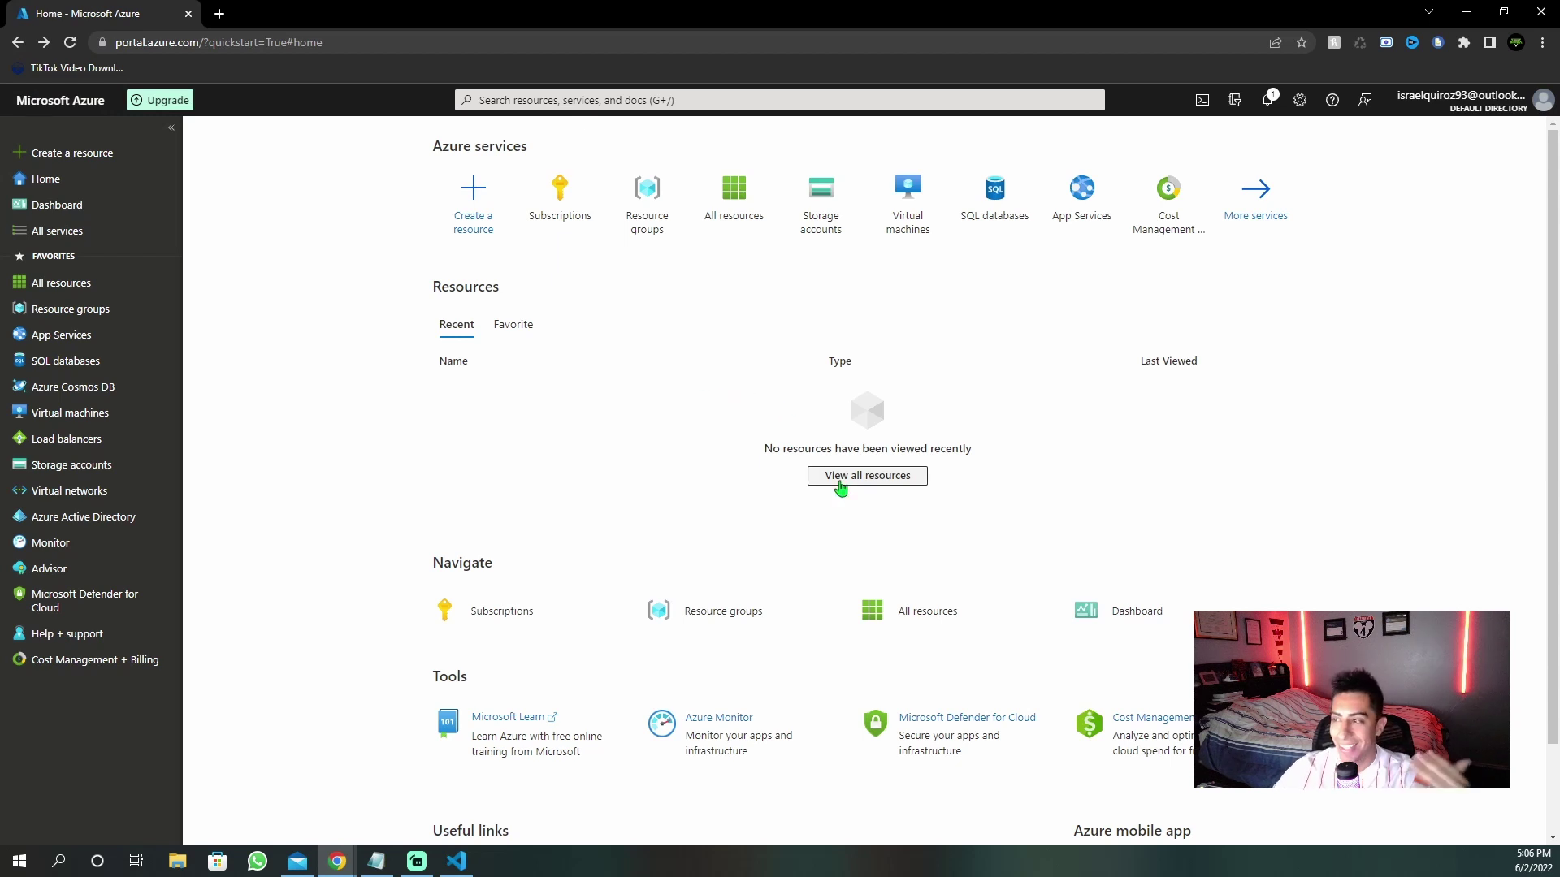
# - Start a new resource group under the Free Trial subscription, named SampleResourceGroup, with region (US) South Central US
pyautogui.click(647, 227)
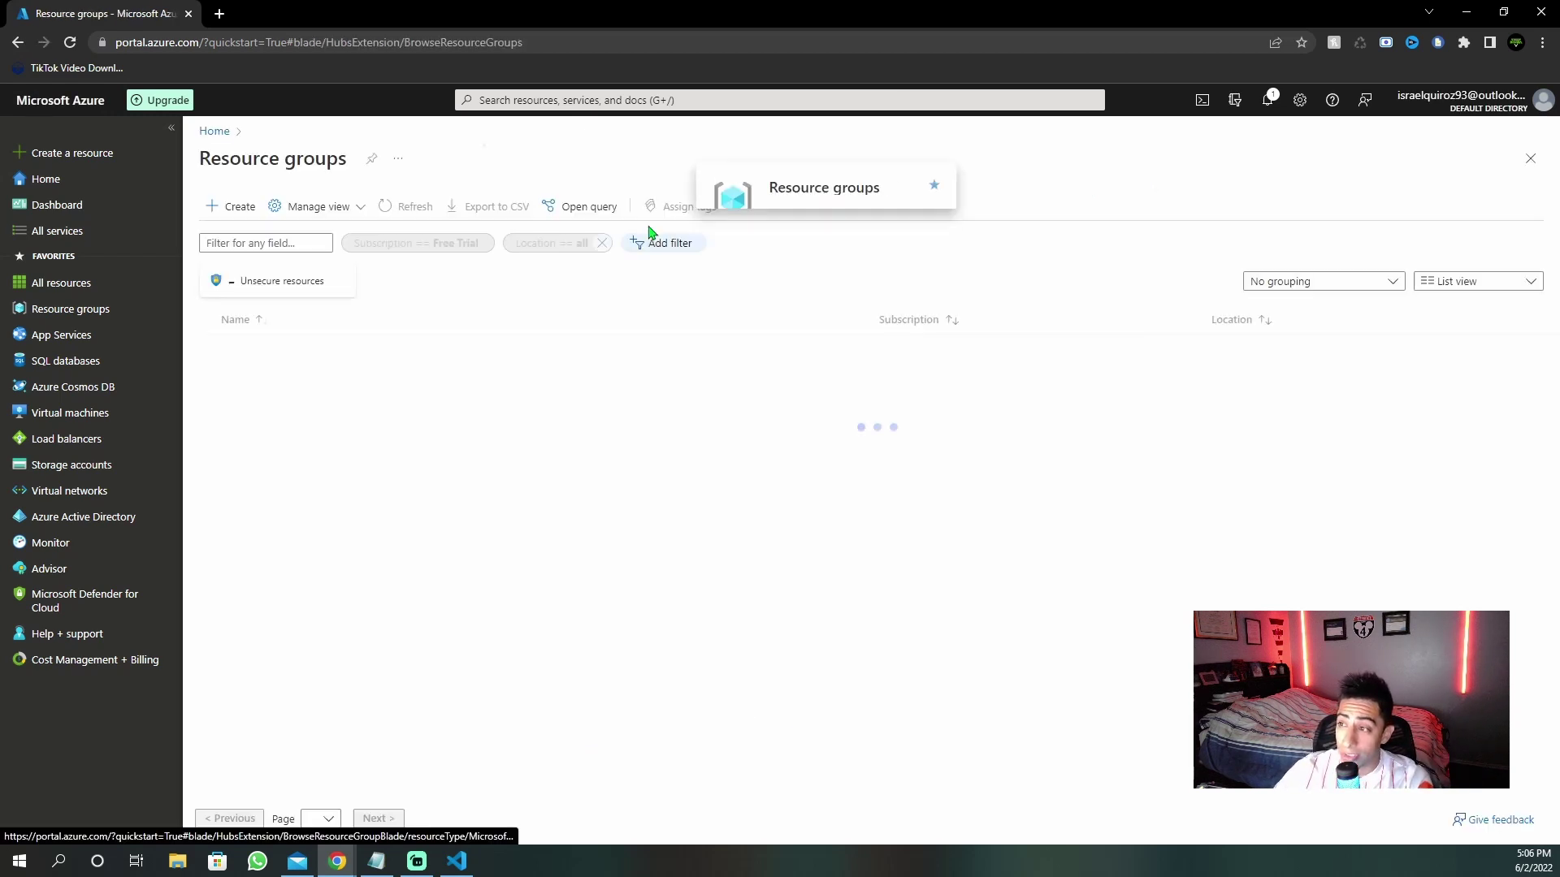
pyautogui.click(238, 209)
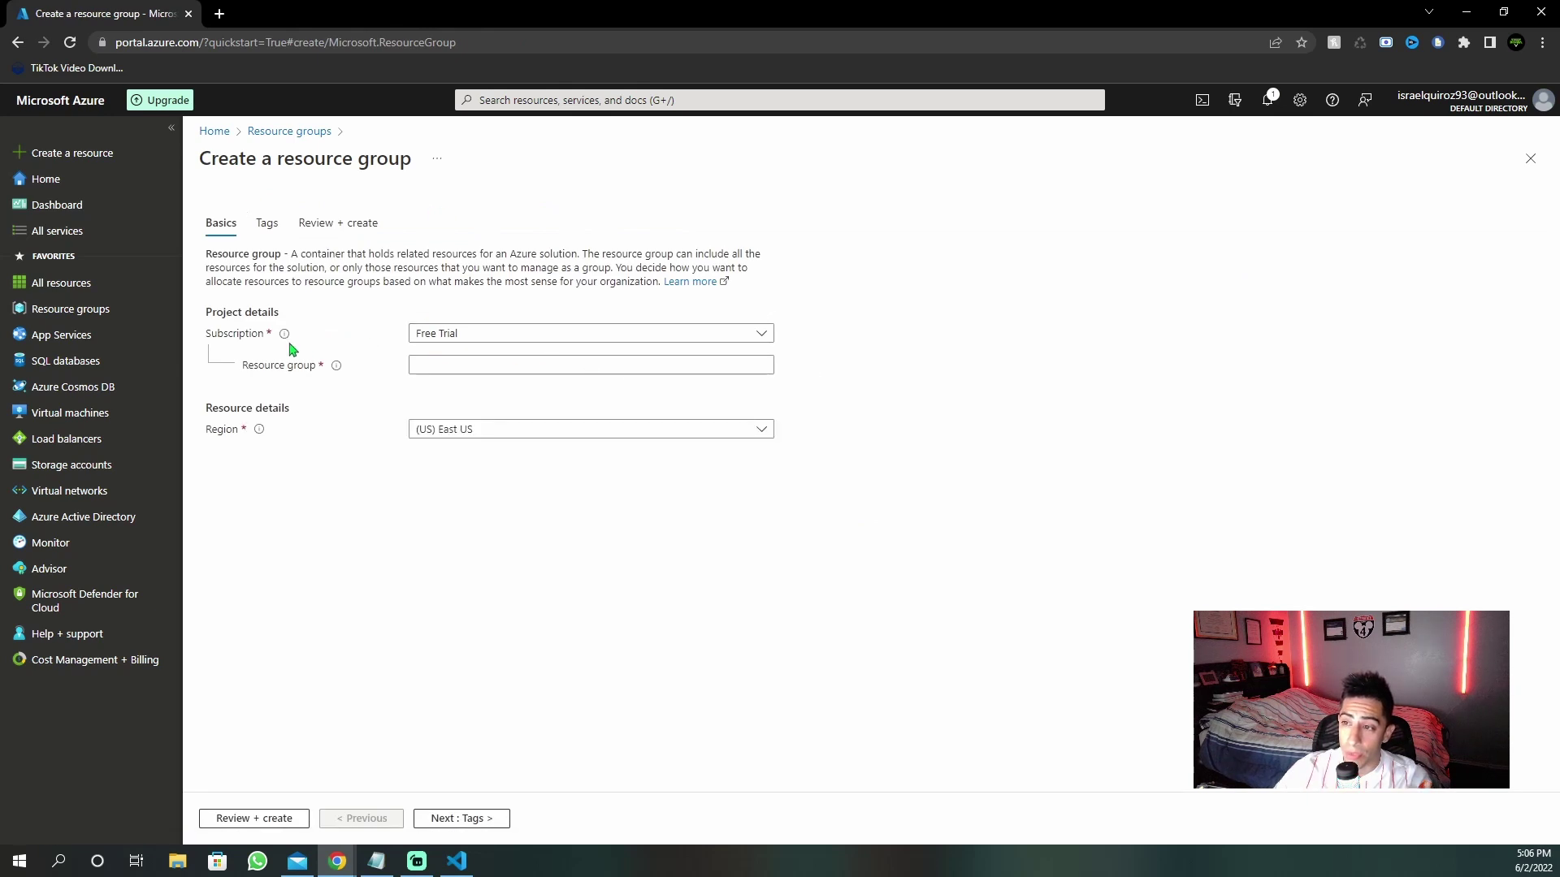
pyautogui.click(472, 364)
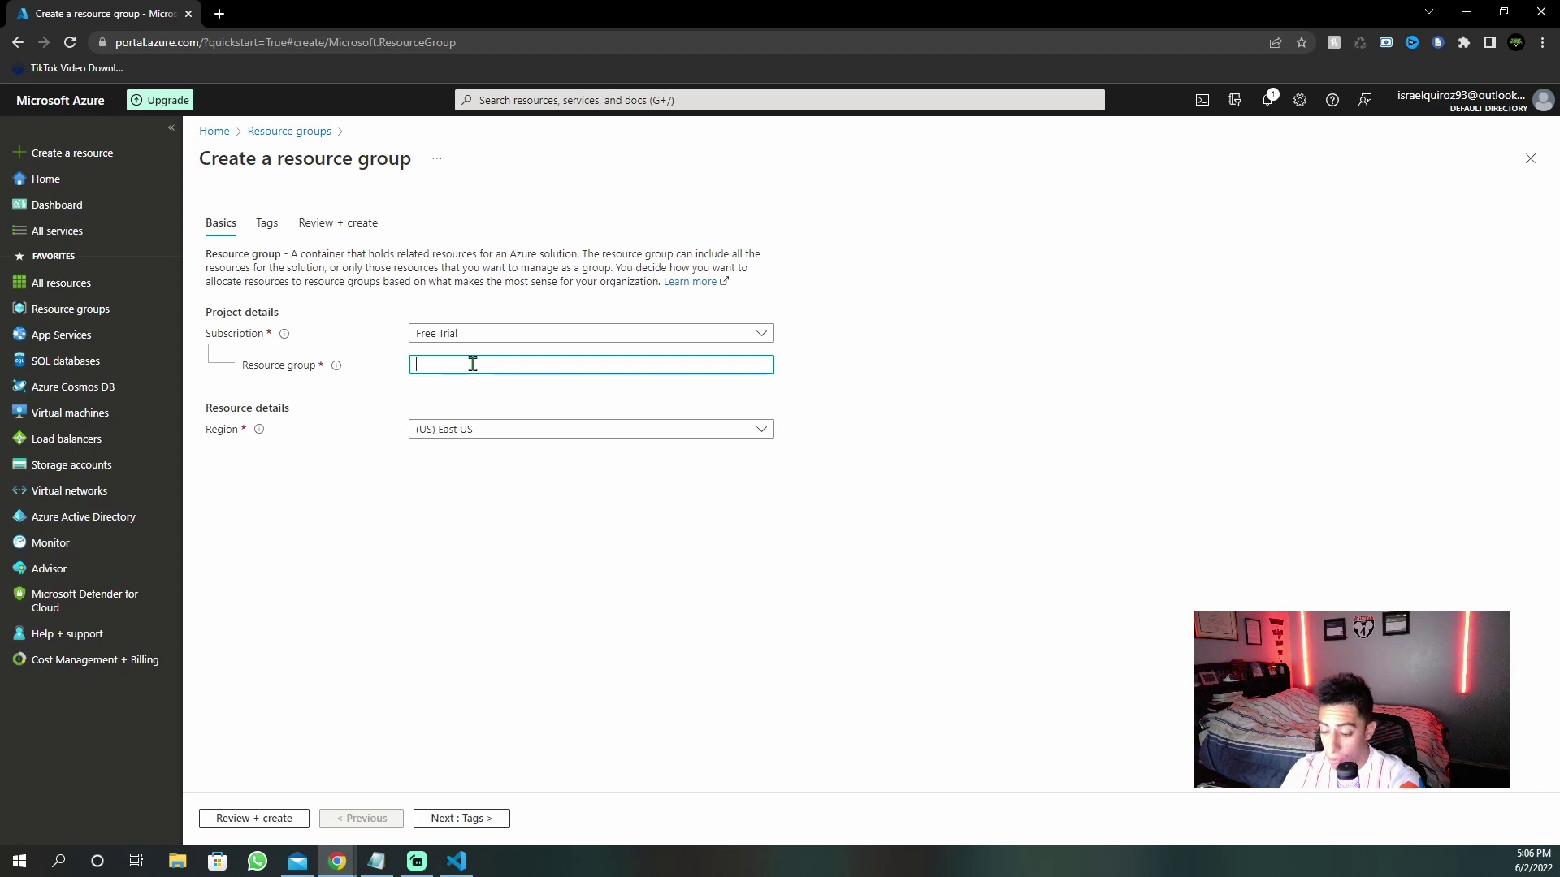
pyautogui.write('SampleRe')
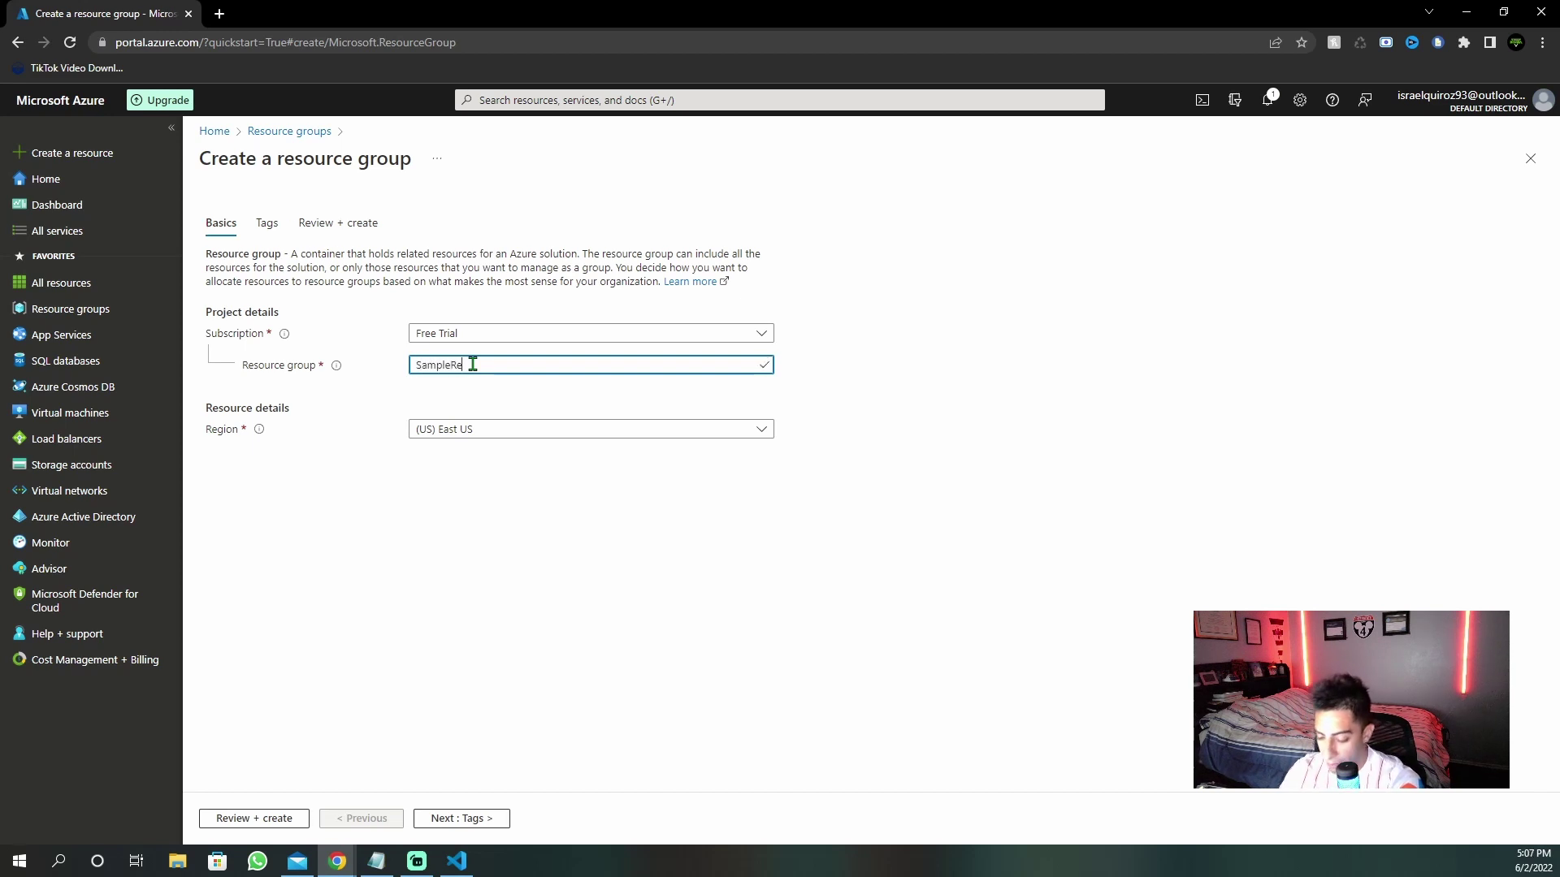
pyautogui.write('sourceGroup')
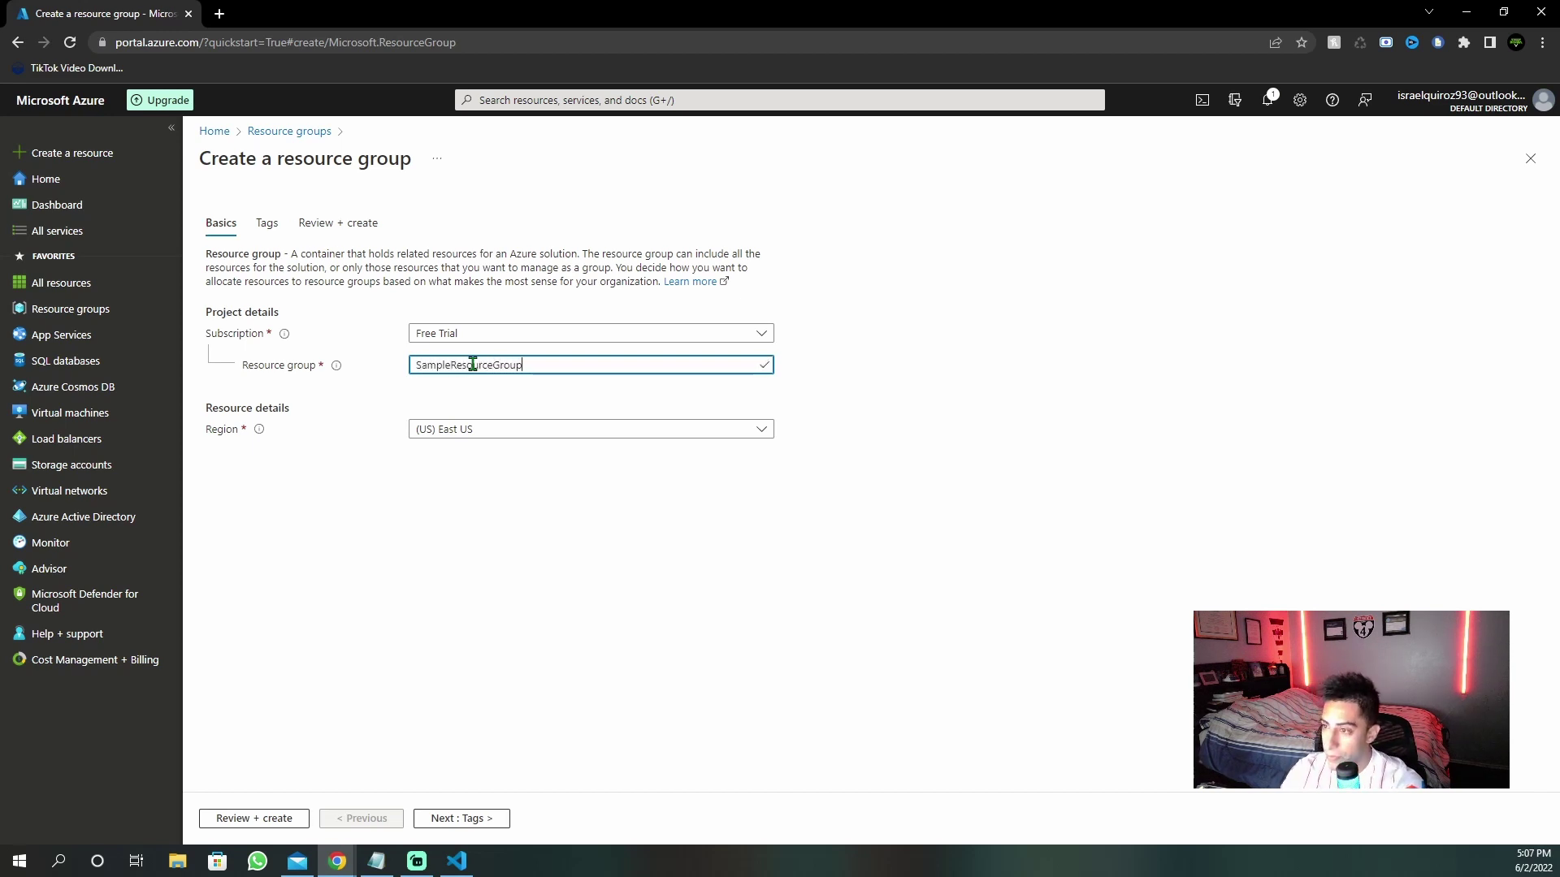
pyautogui.click(512, 436)
pyautogui.click(506, 564)
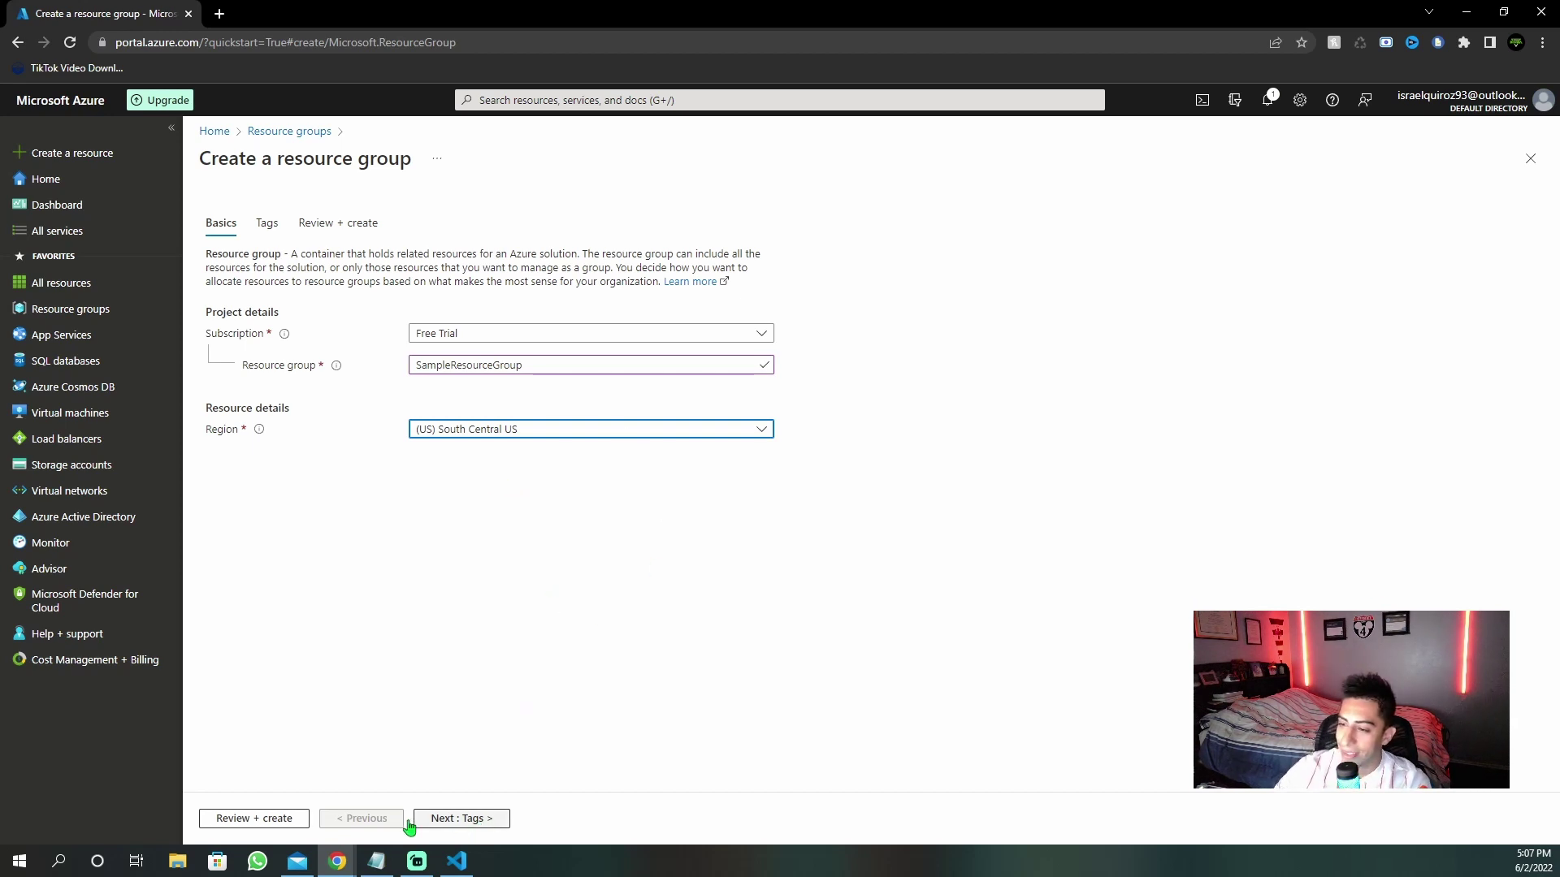
# - Leave the resource group's tags empty, review its settings and create it
pyautogui.click(266, 223)
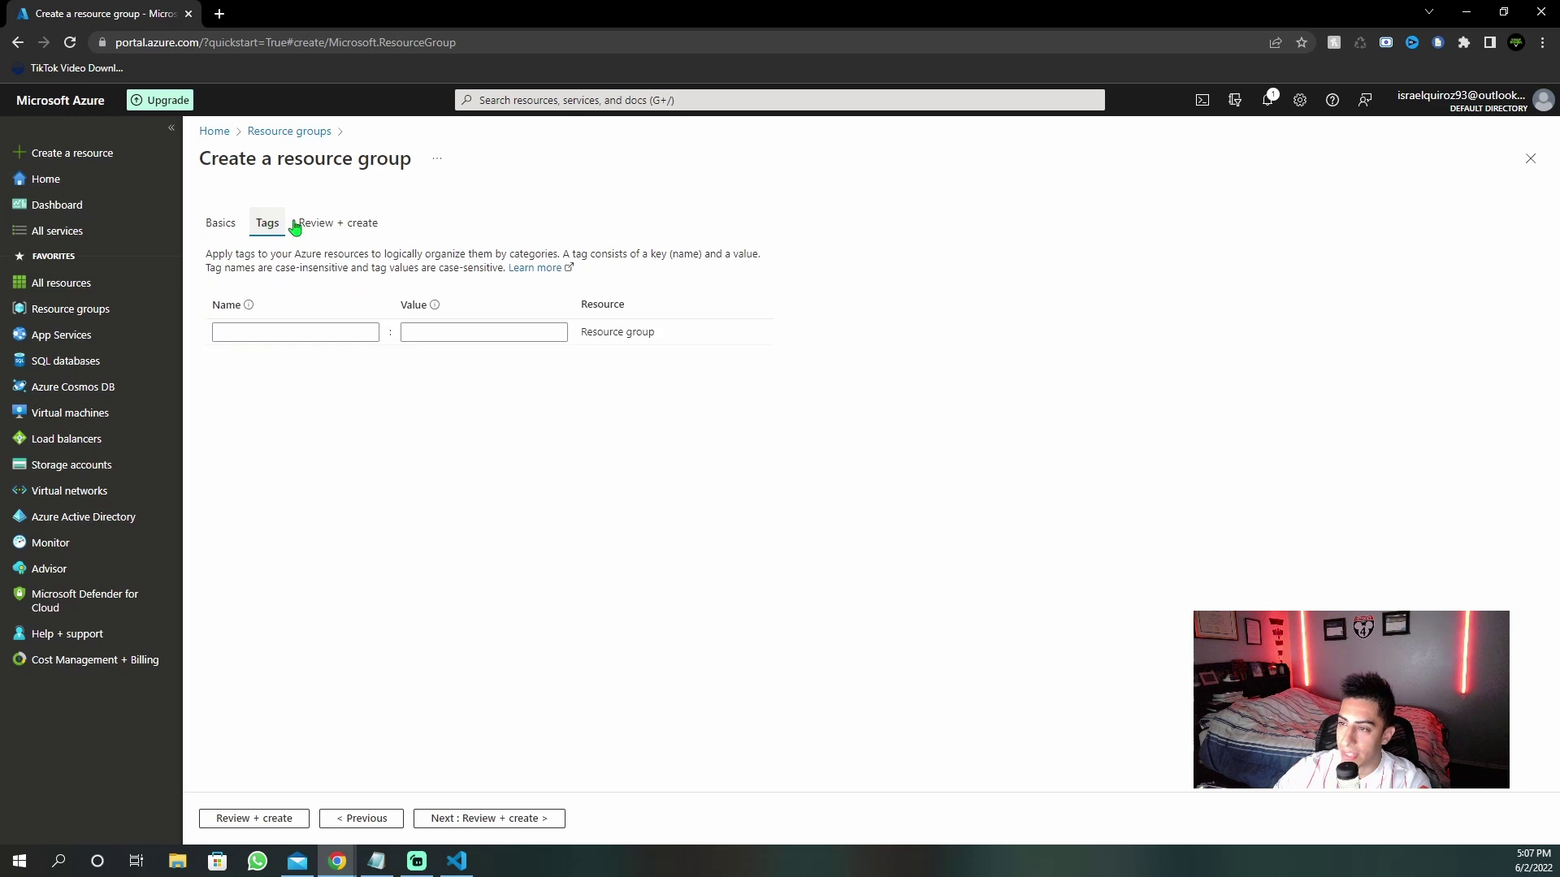
pyautogui.click(350, 223)
pyautogui.click(243, 815)
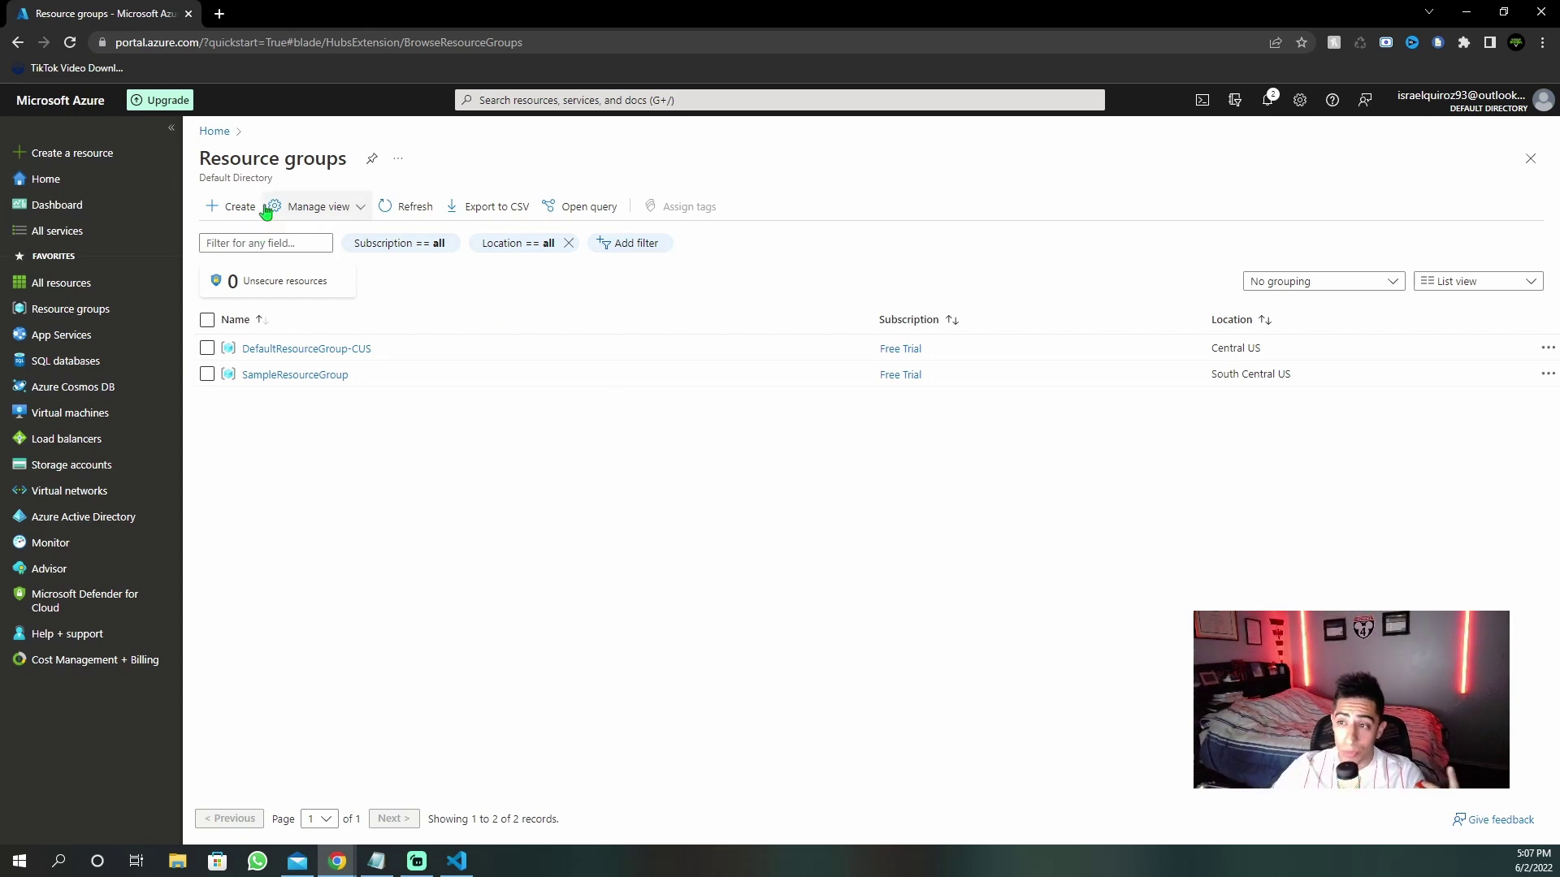
# - Open SampleResourceGroup from the resource groups list and start creating a Web App resource in it
pyautogui.click(46, 178)
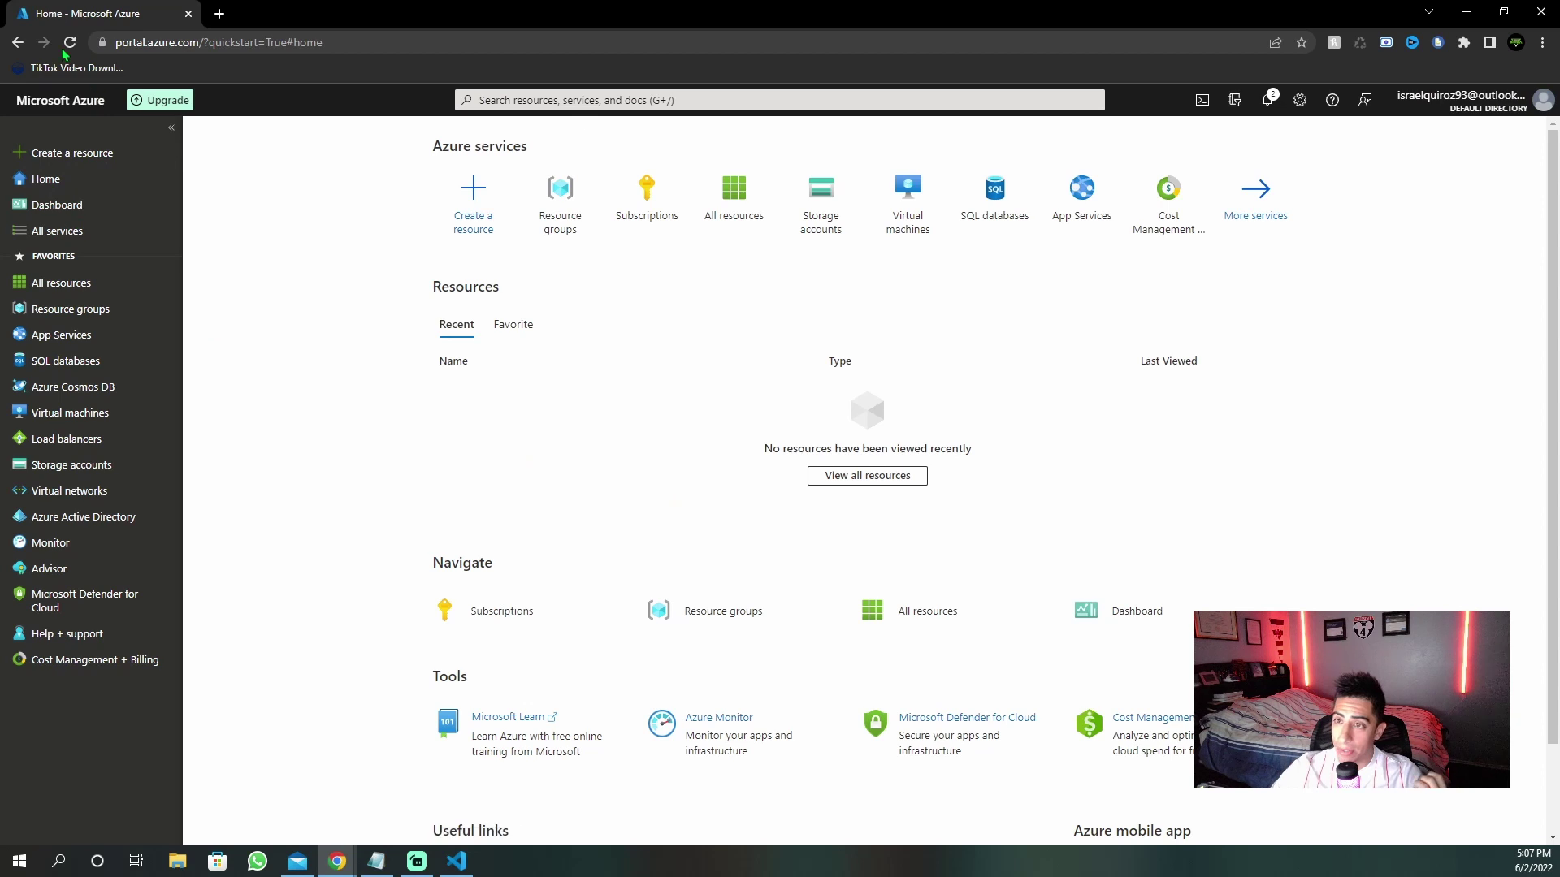
pyautogui.hotkey('alt', 'Left')
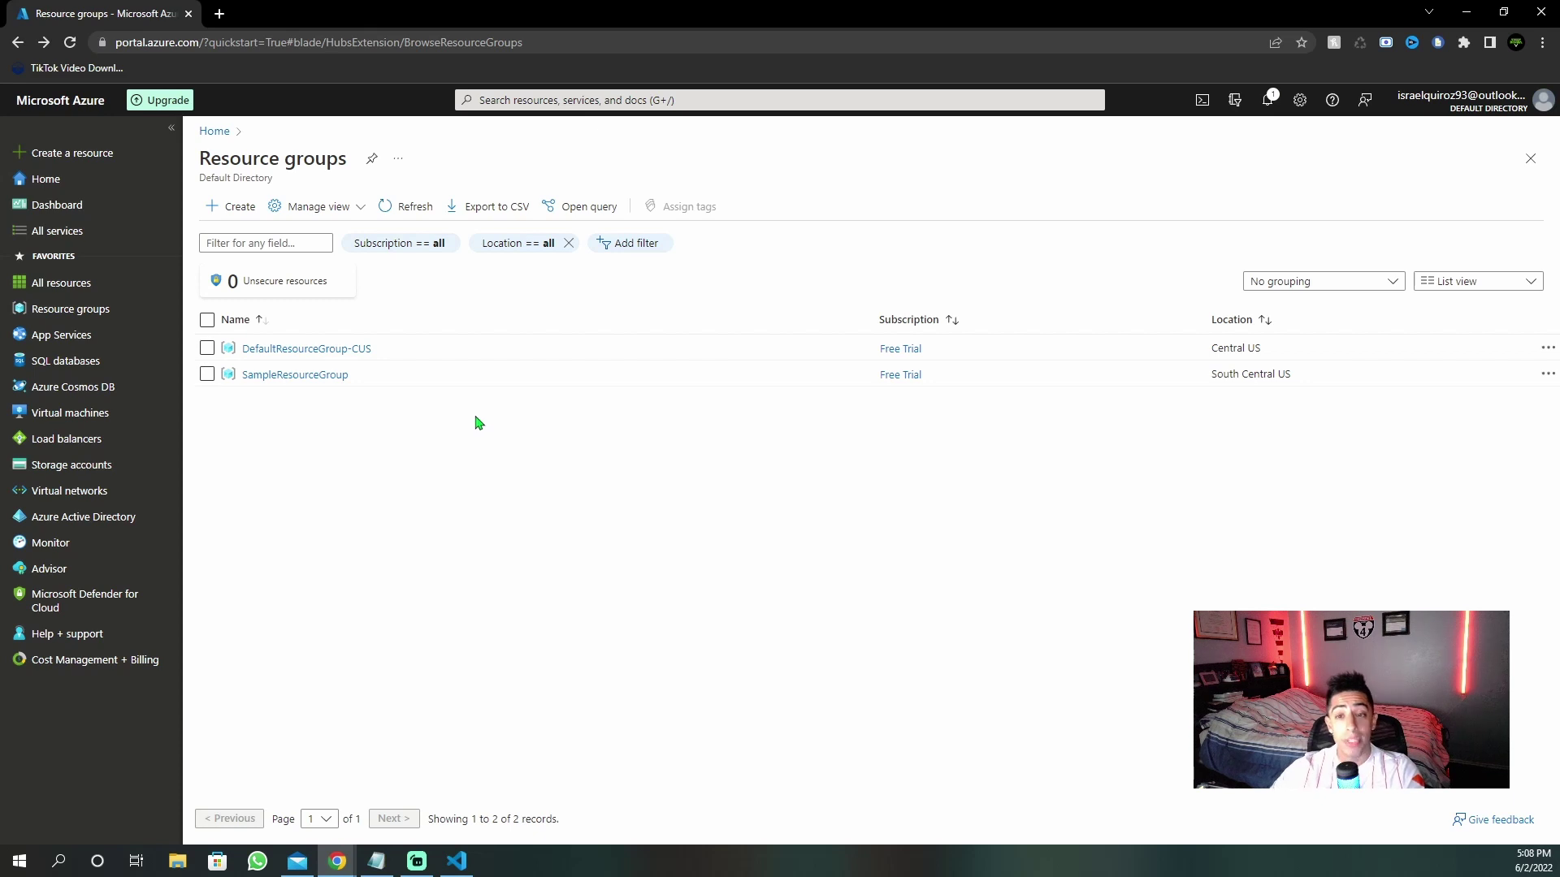
pyautogui.click(313, 373)
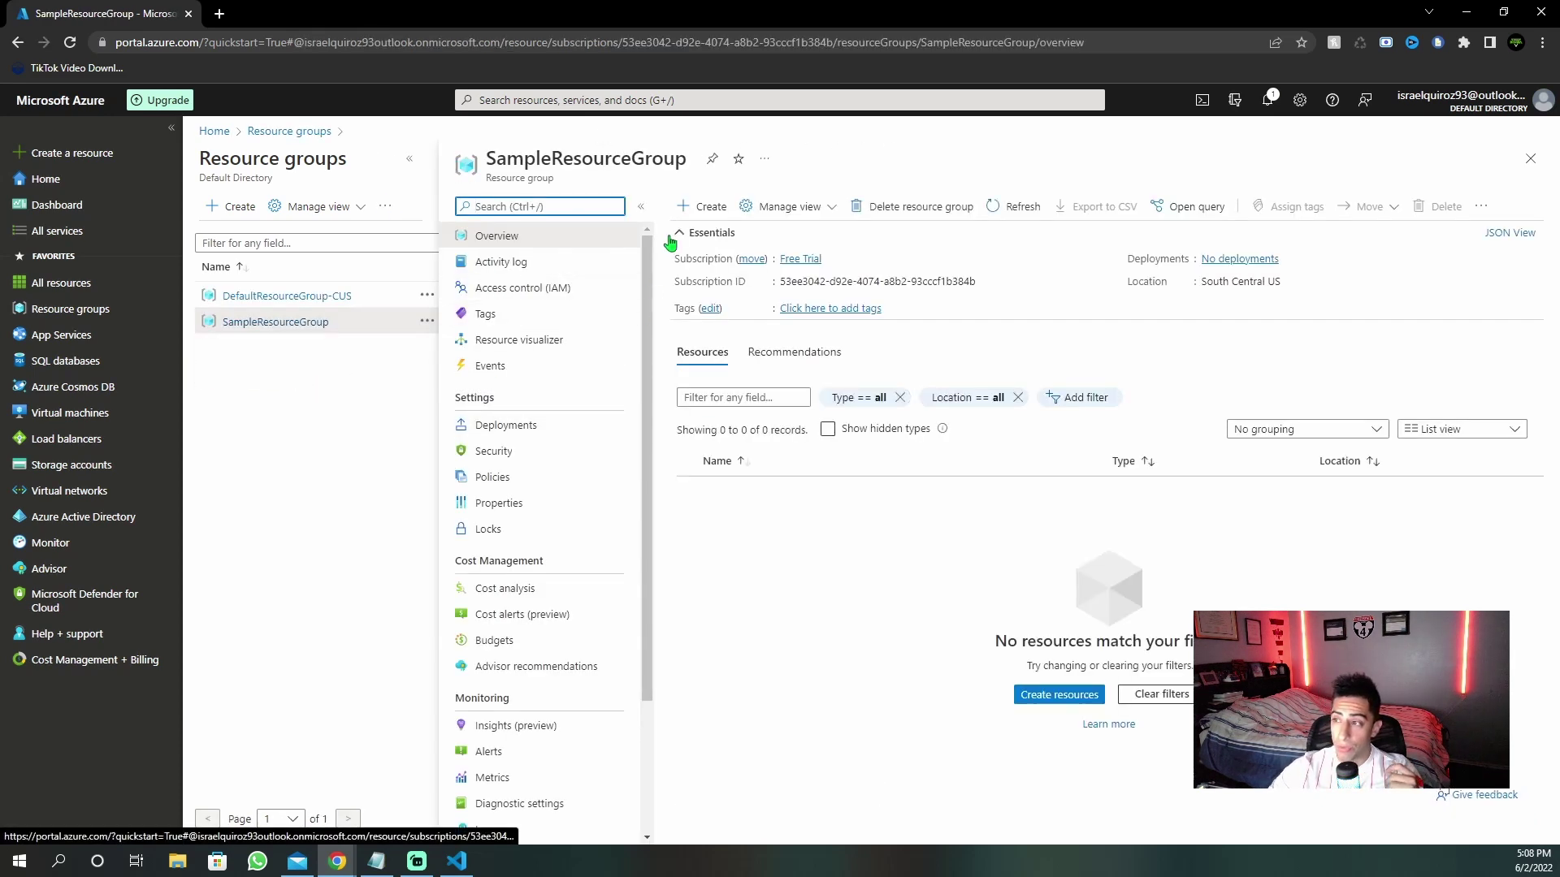
pyautogui.click(702, 207)
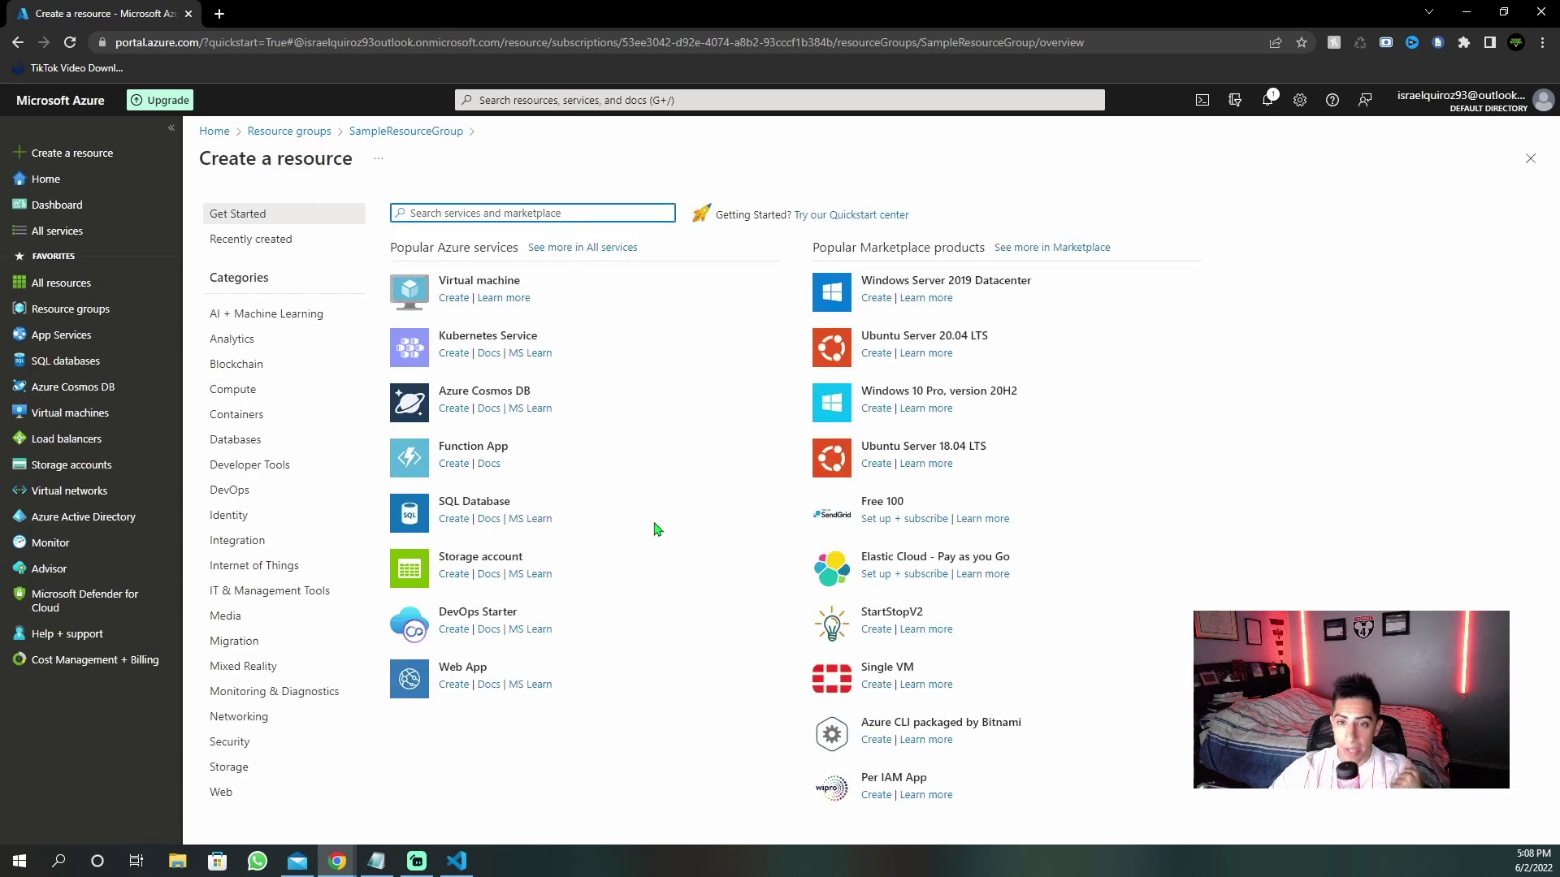
pyautogui.click(454, 687)
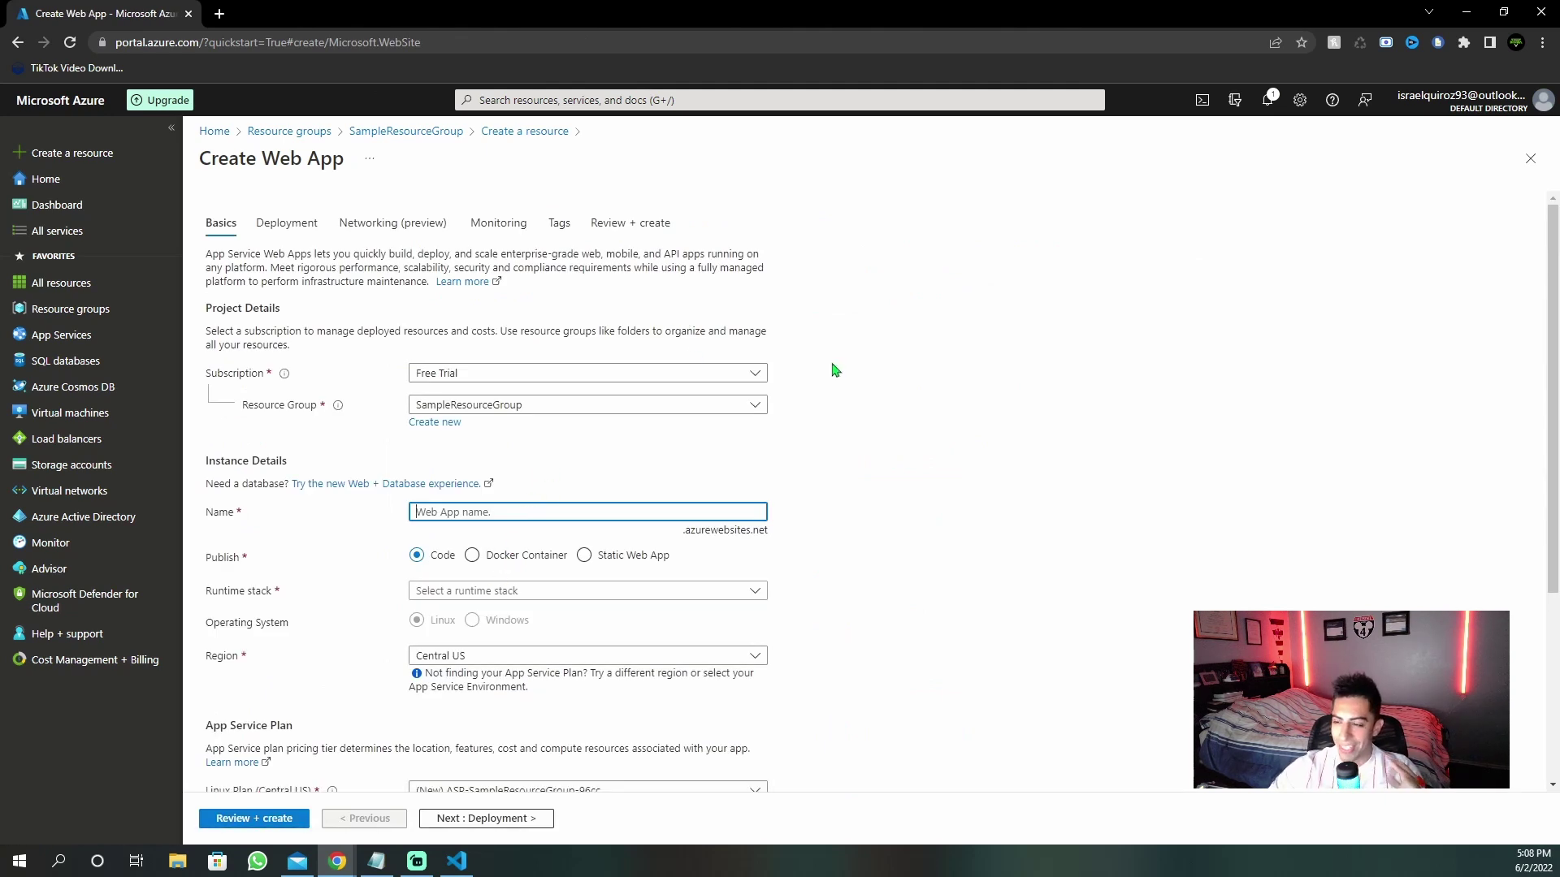
# - Assign the web app to SampleResourceGroup and name it testAzureAppAngular
pyautogui.scroll(-2, 833, 374)
pyautogui.scroll(1, 833, 375)
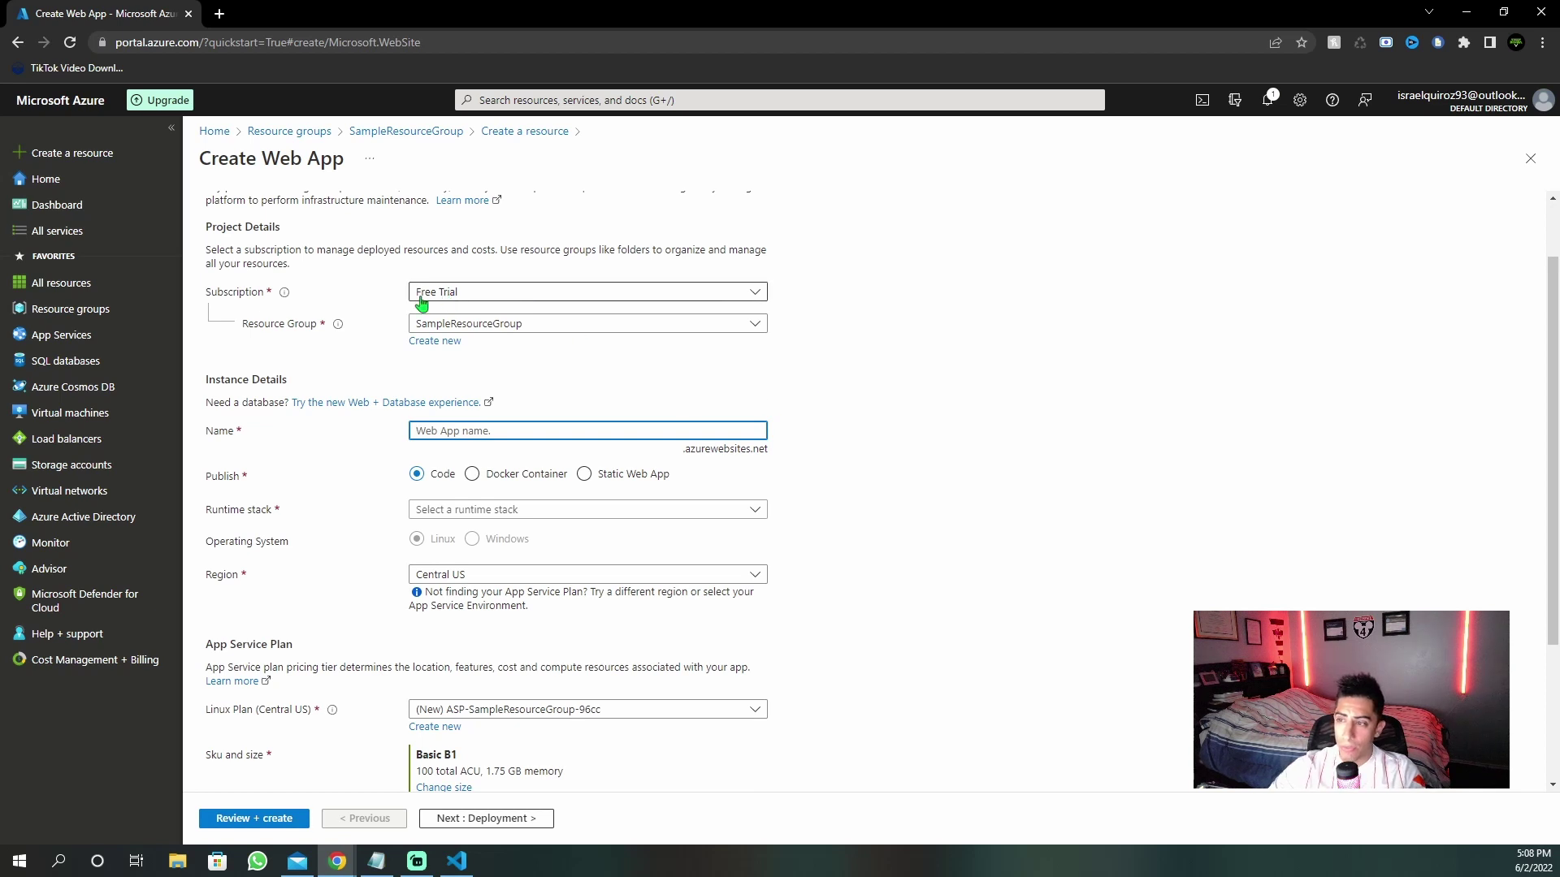
pyautogui.click(527, 327)
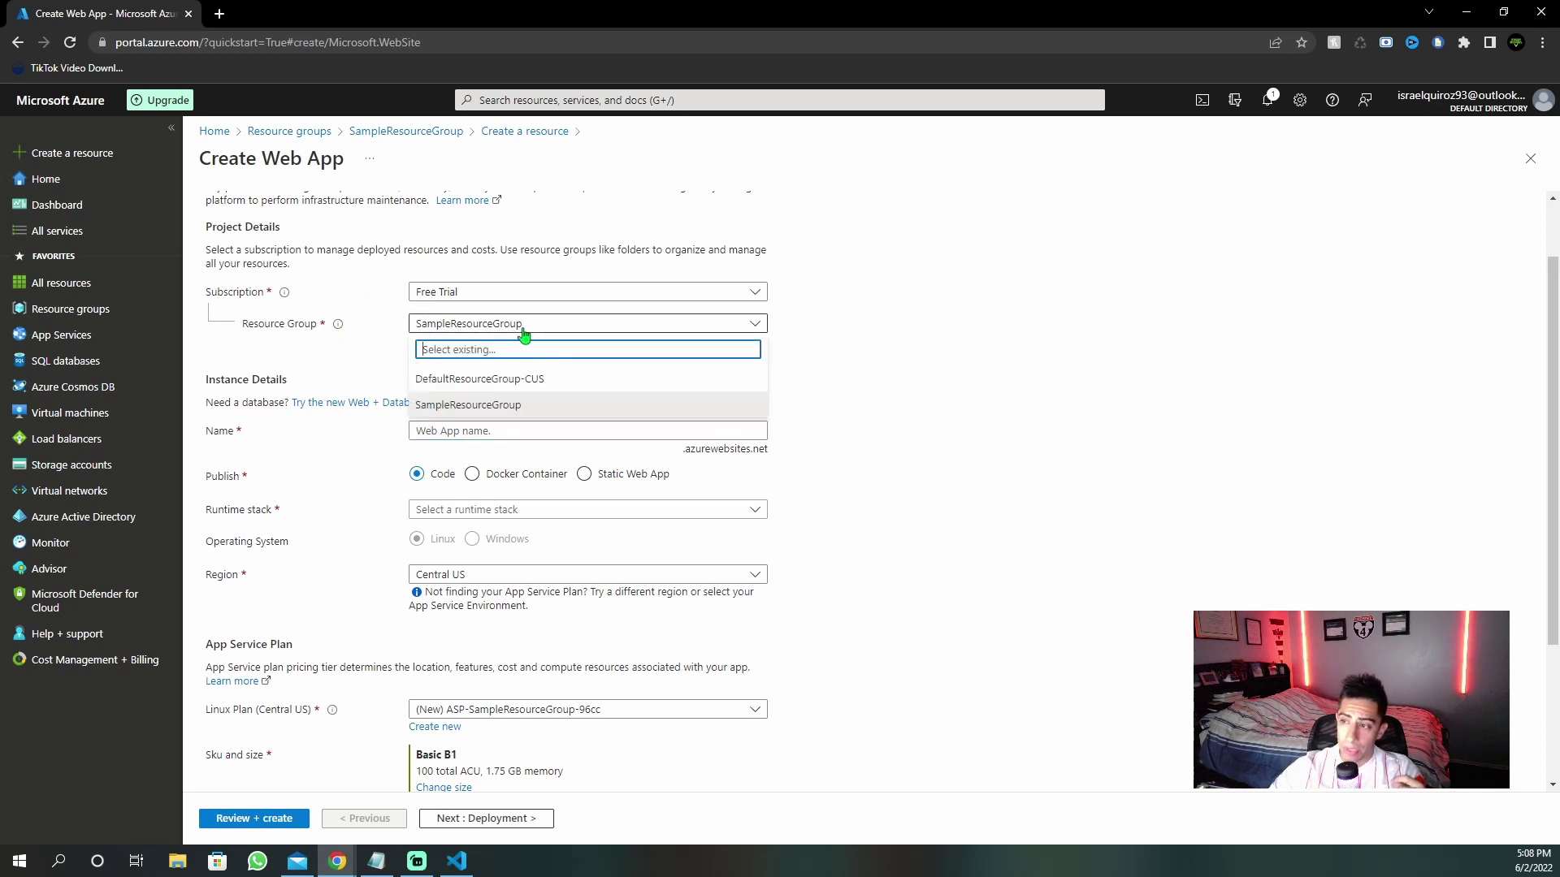
pyautogui.click(476, 404)
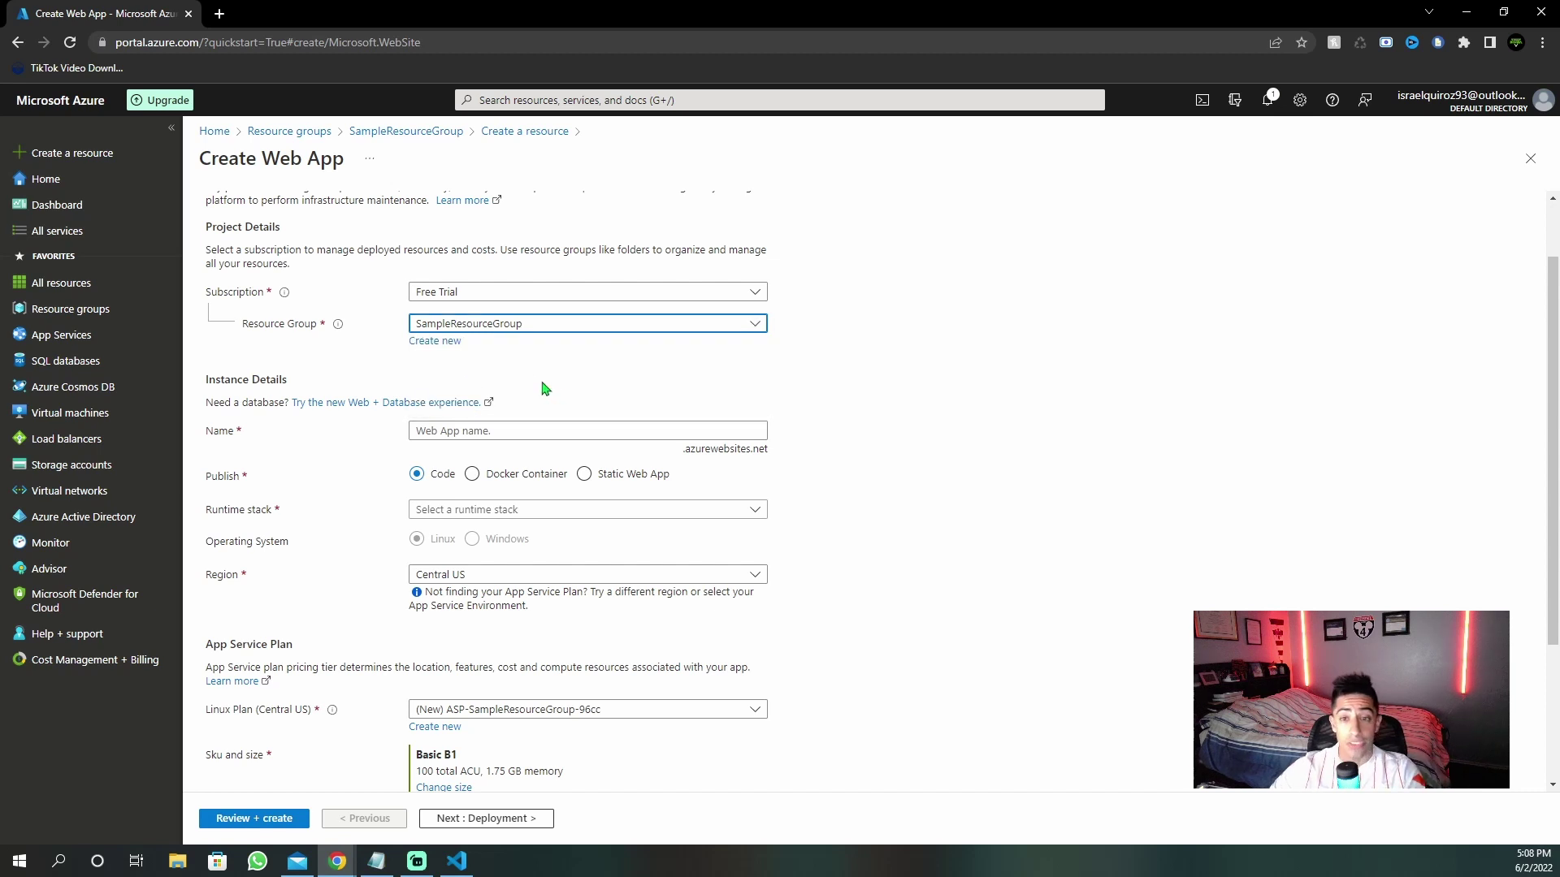
pyautogui.click(506, 433)
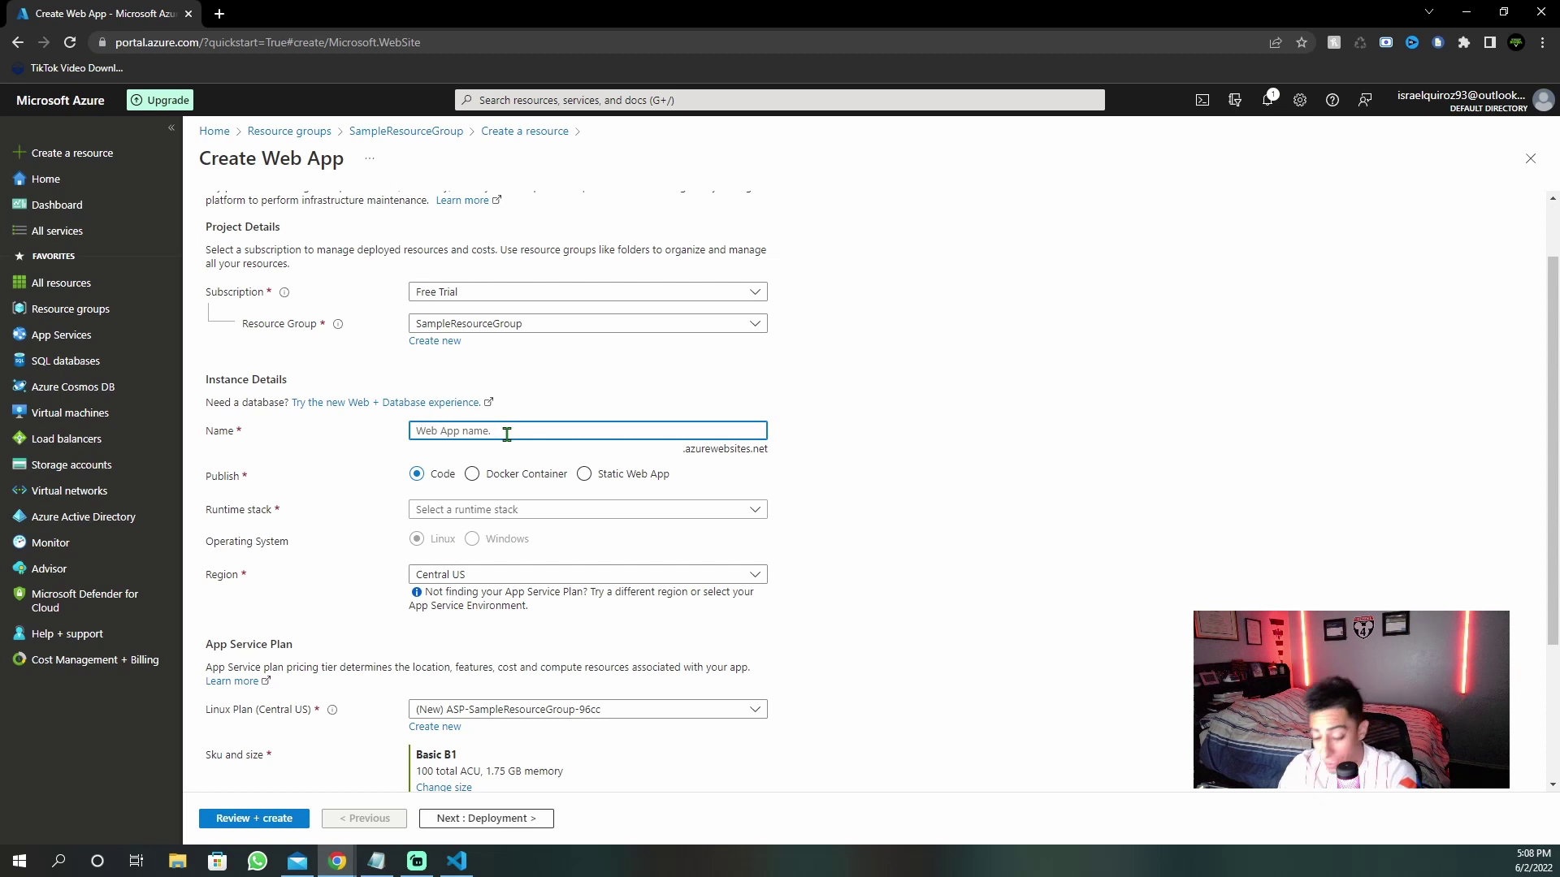
pyautogui.write('tes')
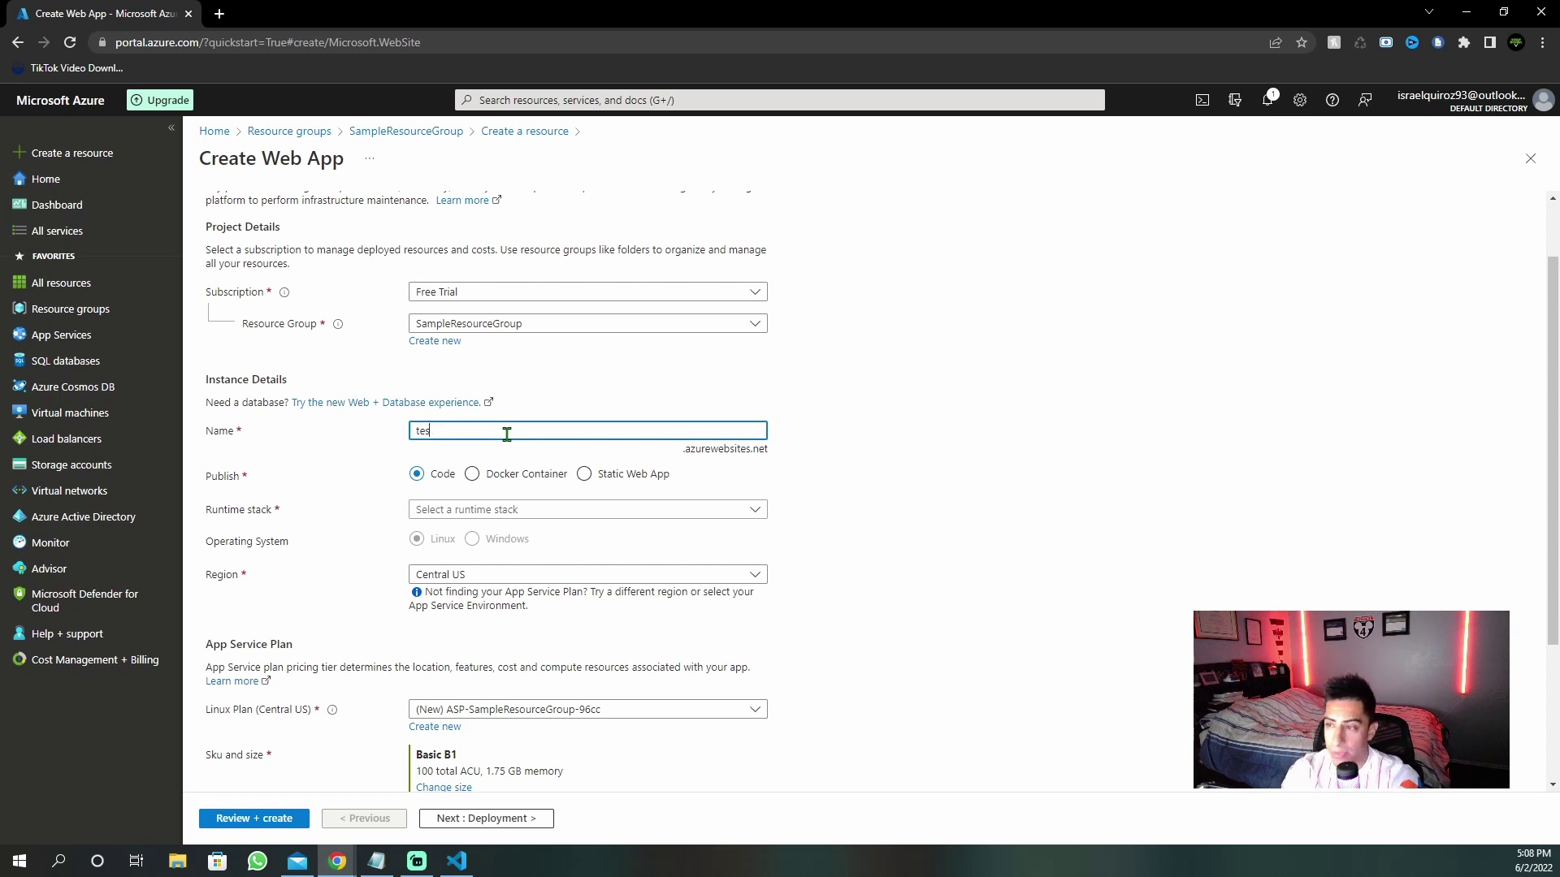
pyautogui.write('tAzureAppAngular')
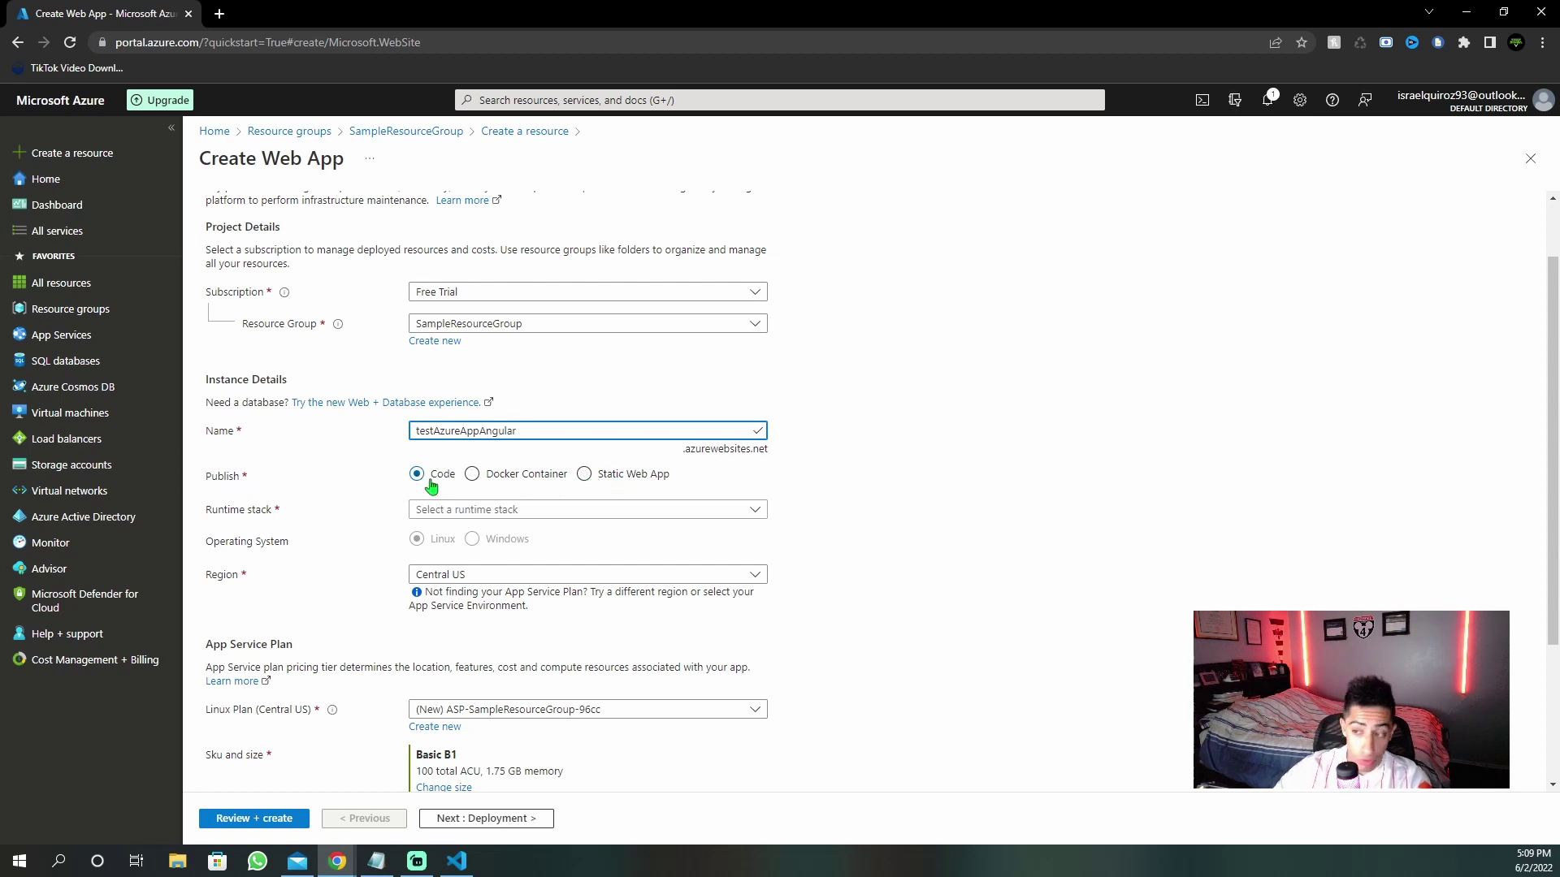
# - Set the web app's runtime stack to Node 14 LTS and its operating system to Windows, and check the App Service plan settings
pyautogui.click(560, 514)
pyautogui.click(454, 449)
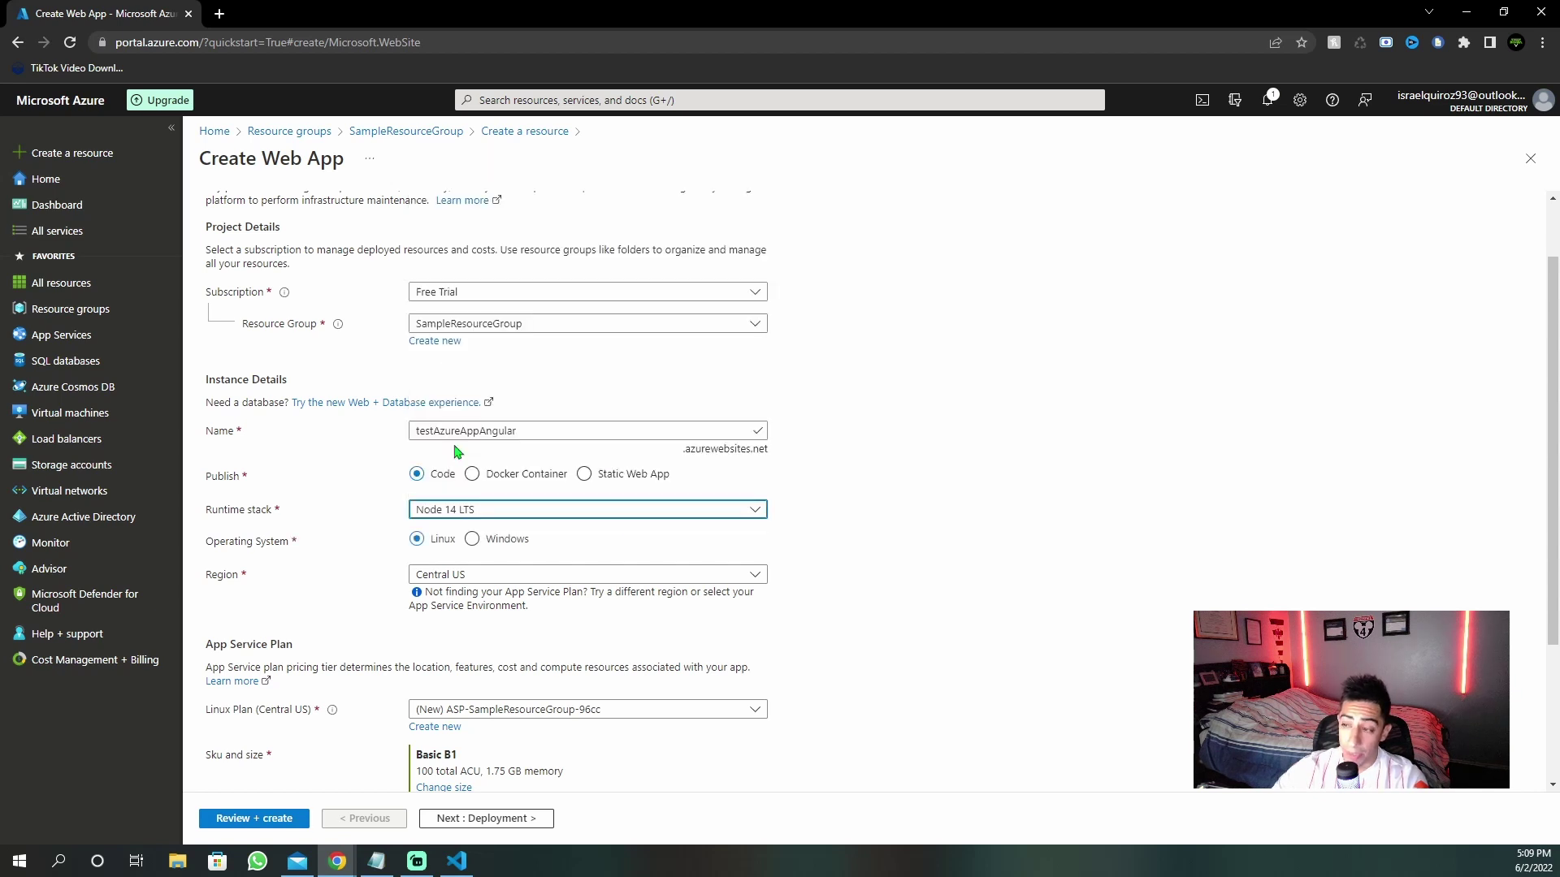
pyautogui.click(469, 541)
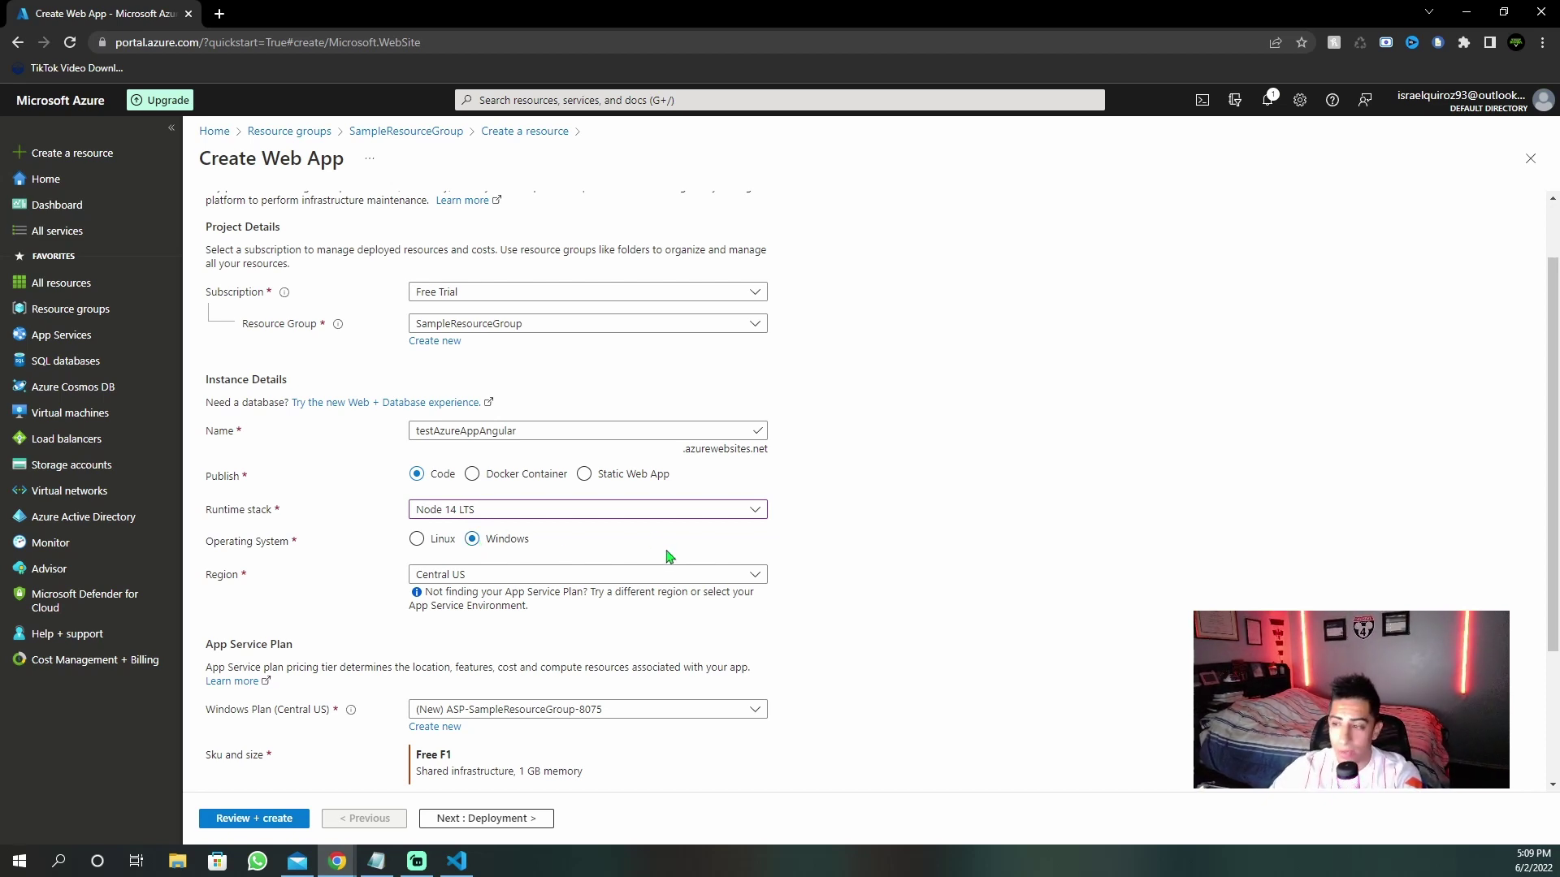
pyautogui.scroll(-1, 804, 533)
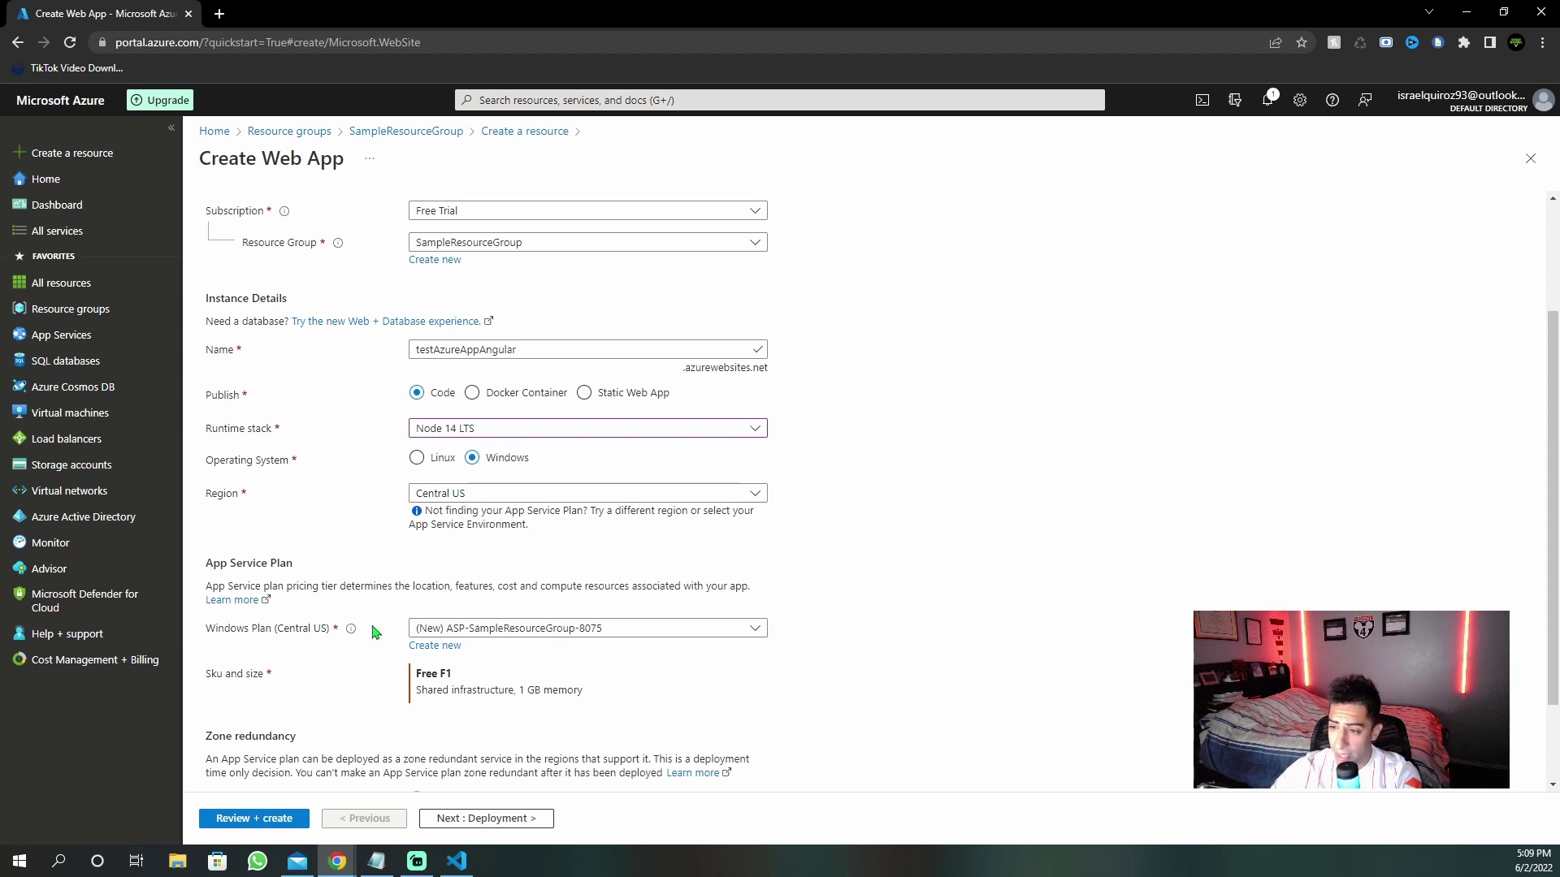
pyautogui.scroll(-2, 491, 707)
pyautogui.scroll(1, 502, 751)
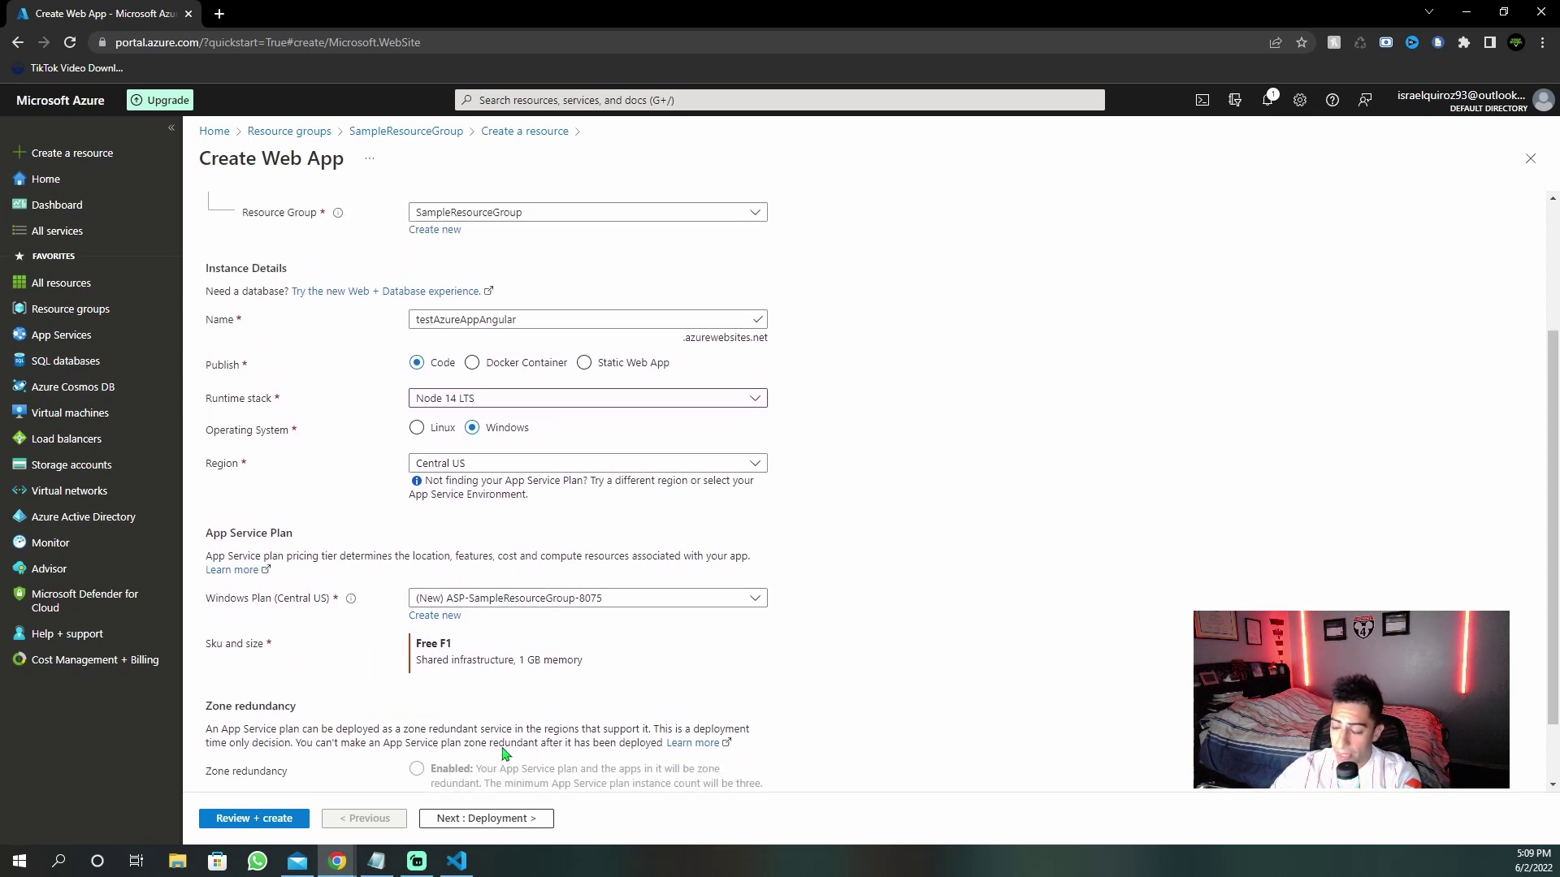
# - Keep the default deployment, networking and monitoring settings, leave the tags empty, and review and create the web app
pyautogui.click(497, 821)
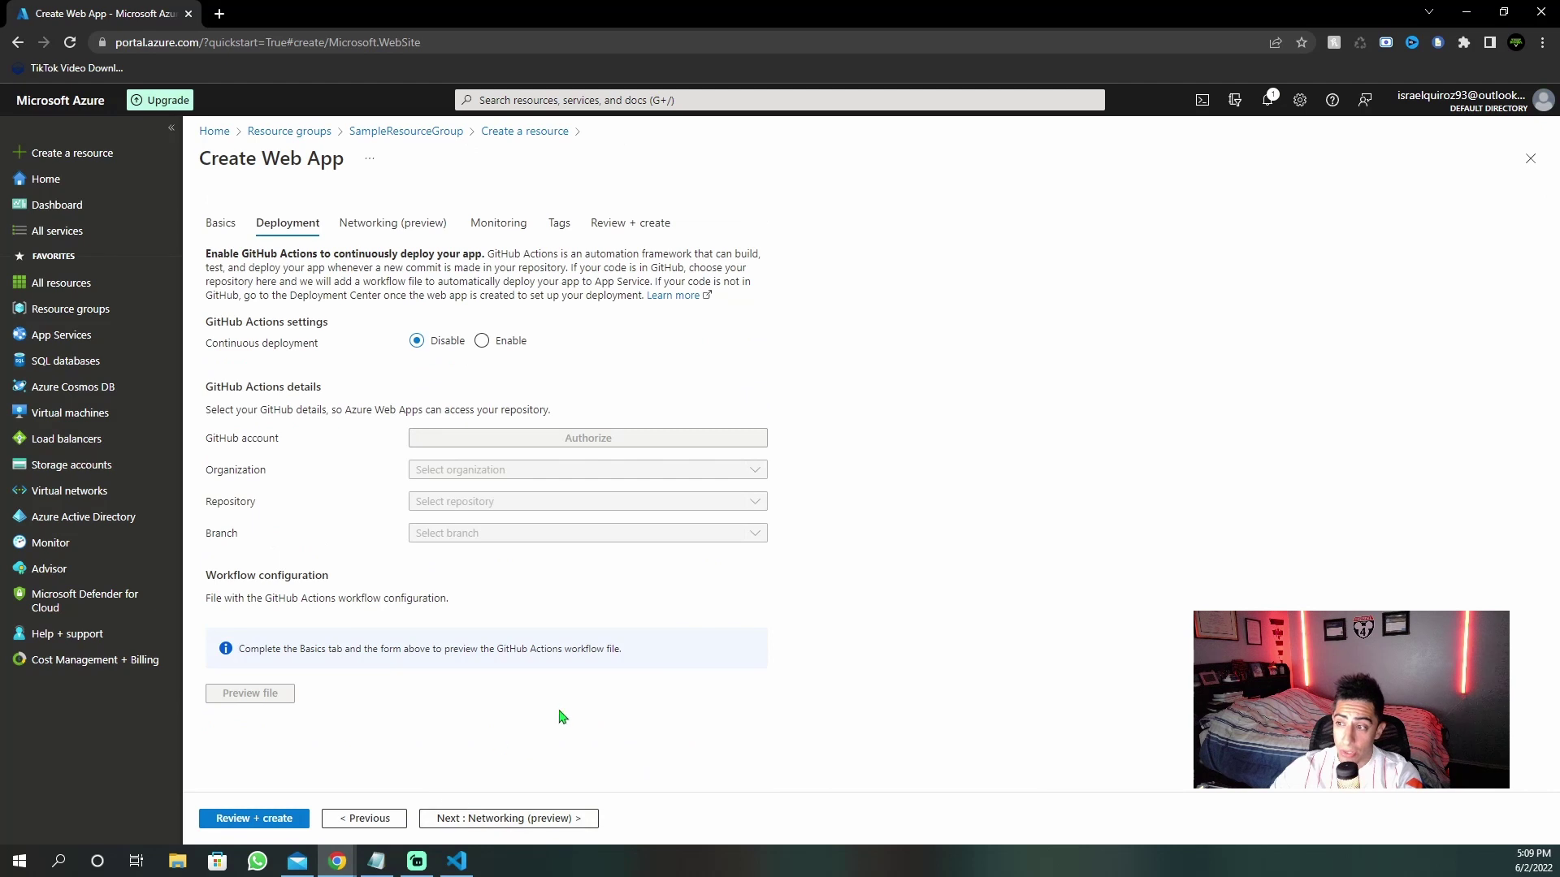
pyautogui.click(538, 821)
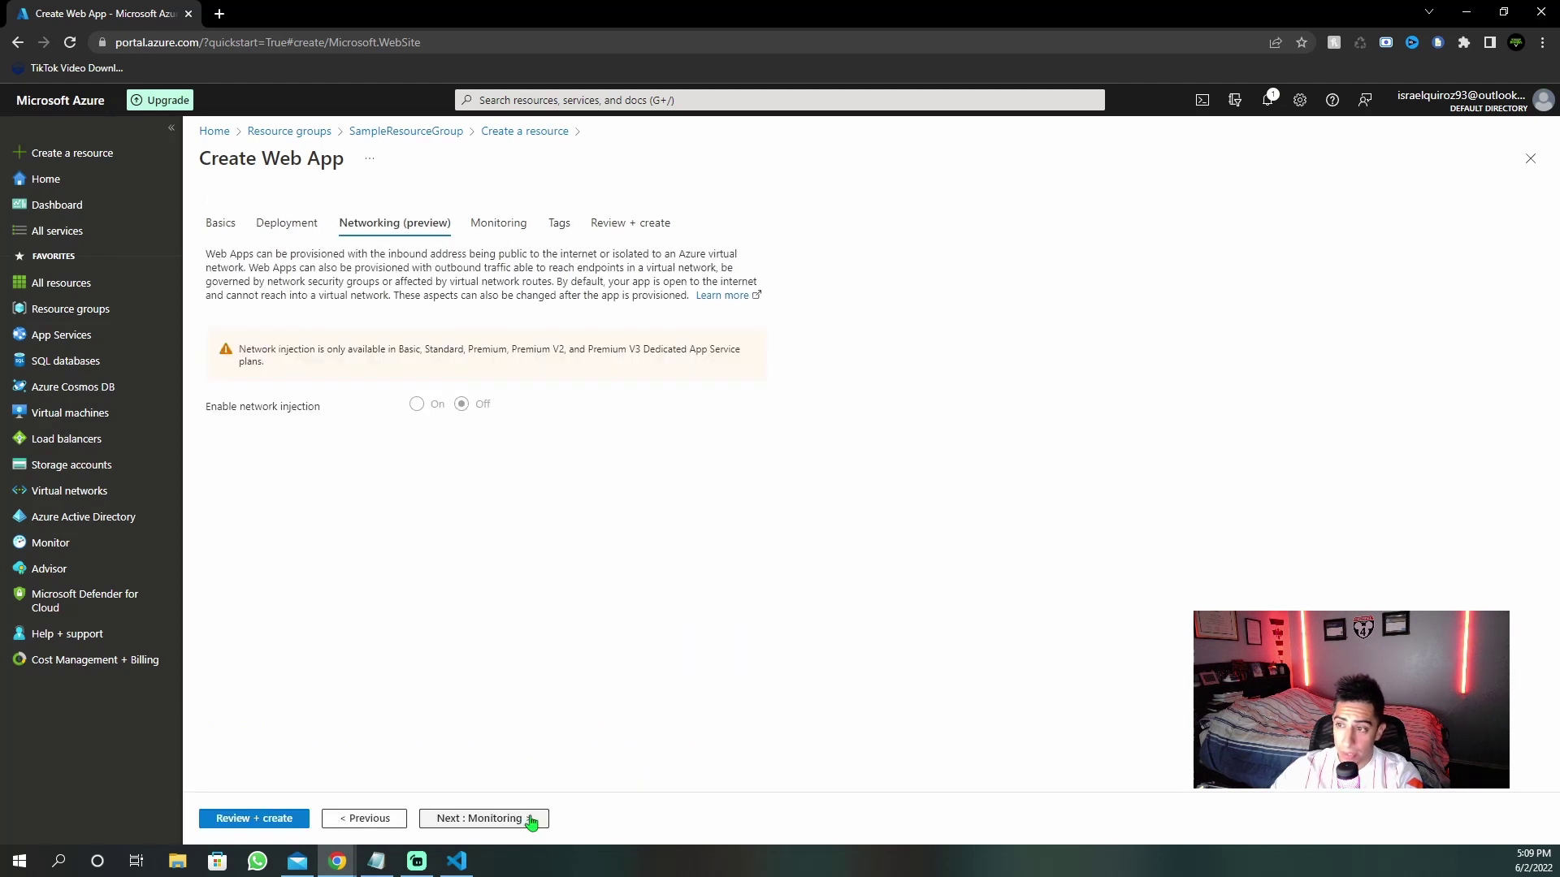
pyautogui.click(523, 820)
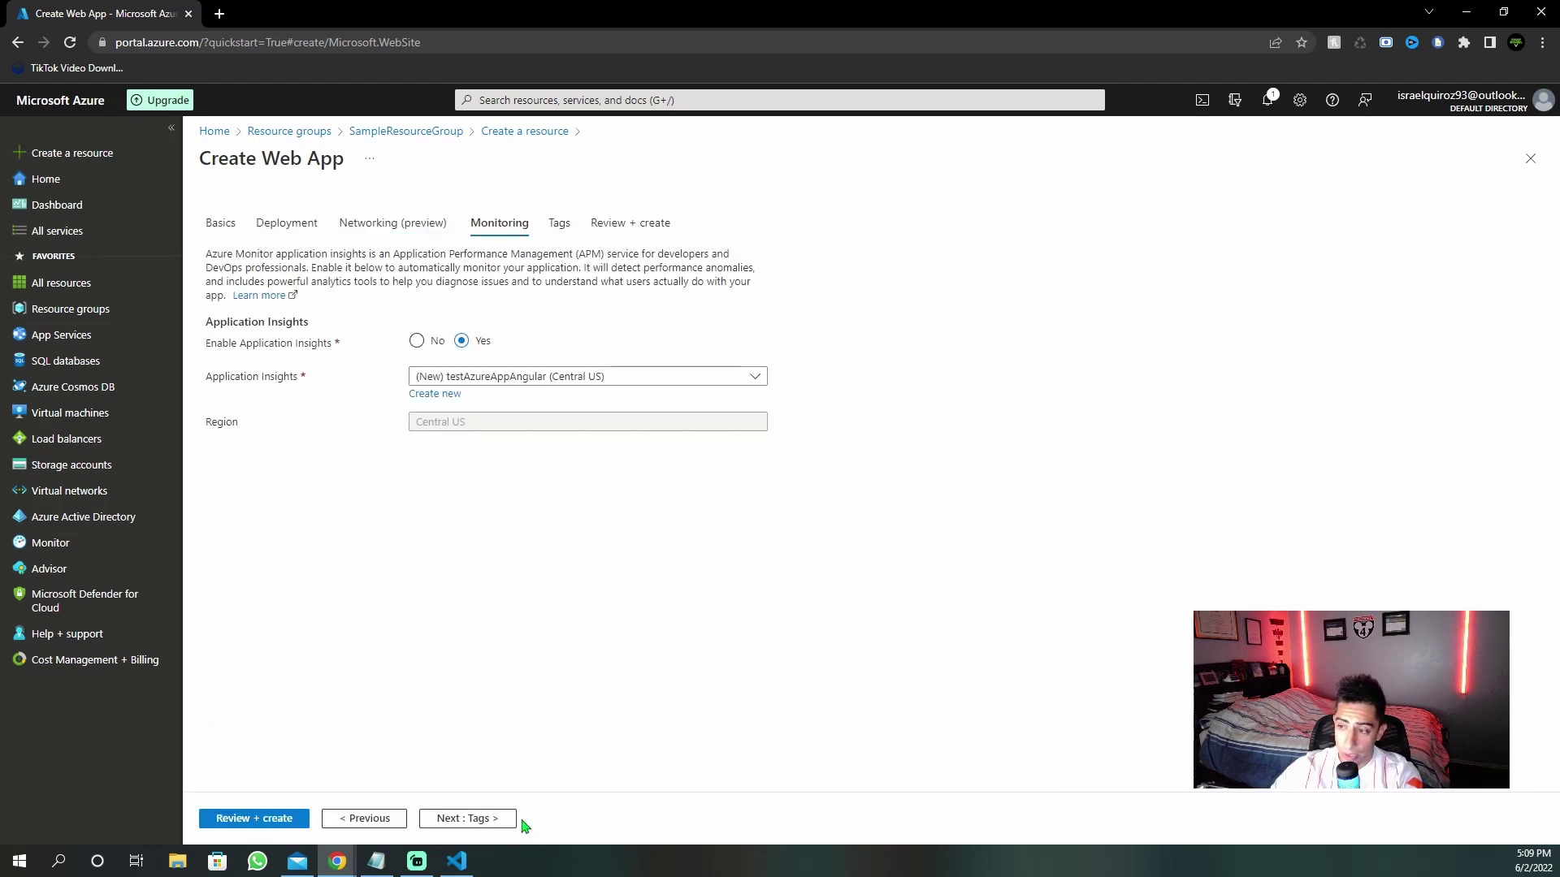
pyautogui.click(507, 819)
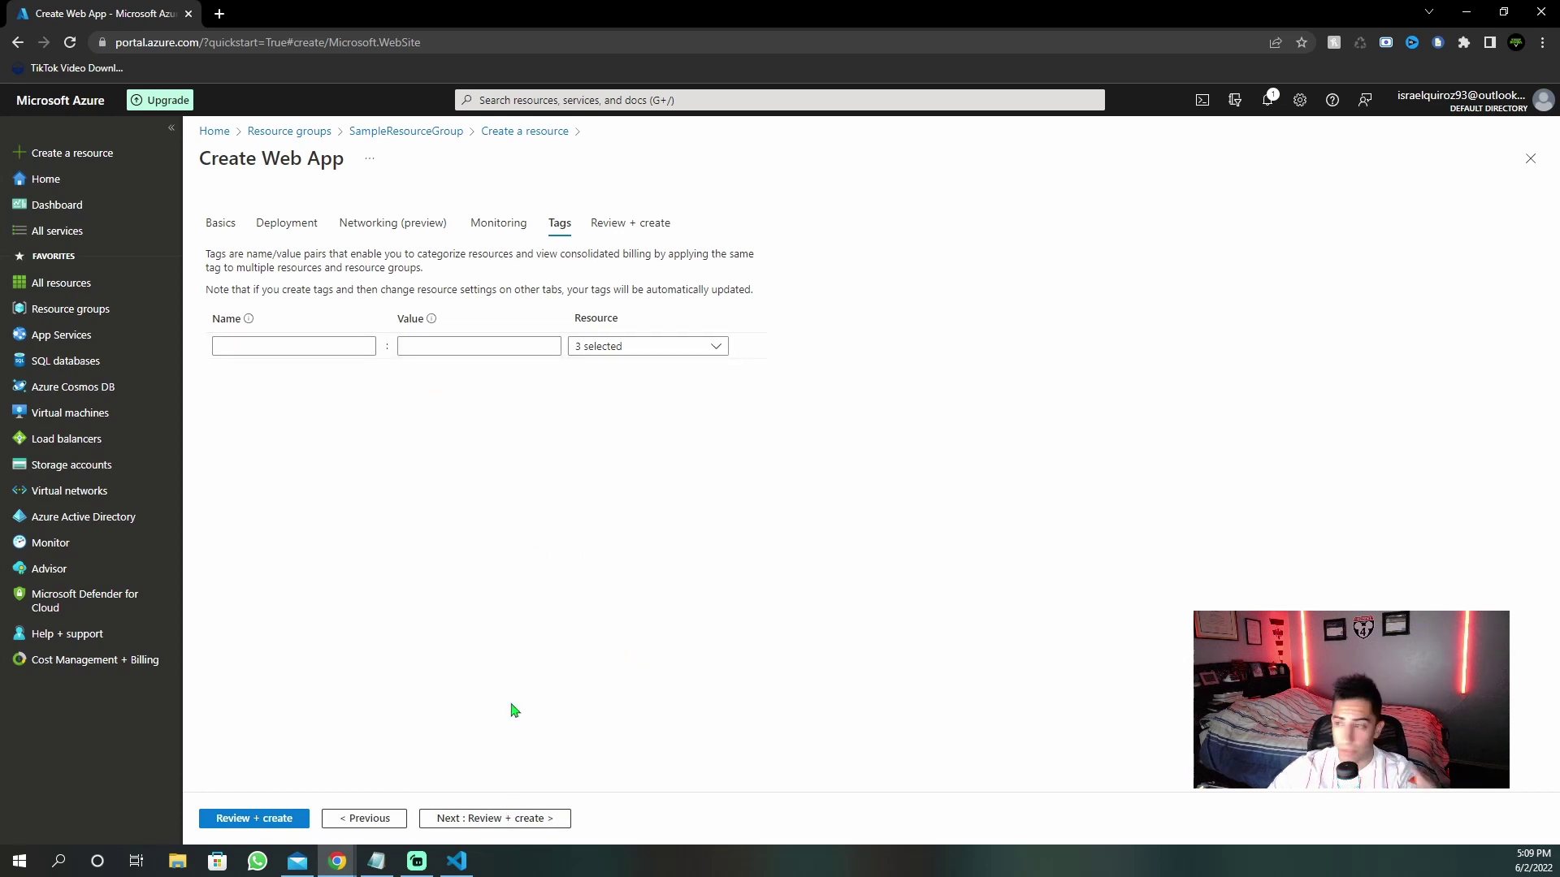
pyautogui.click(262, 818)
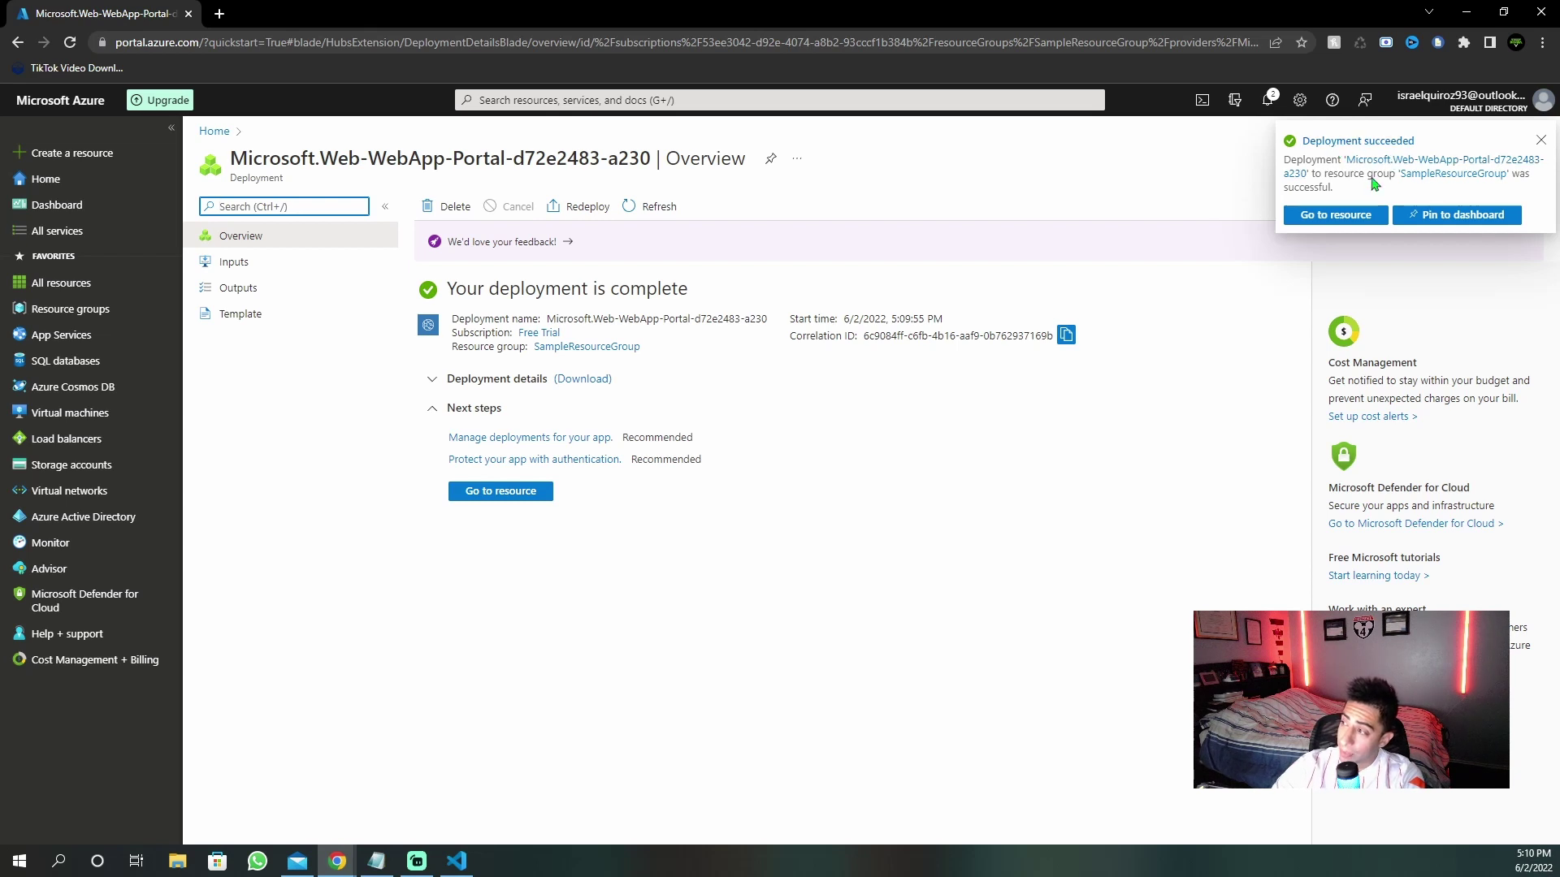
# - Open the deployed testAzureAppAngular resource, visit its azurewebsites.net URL to check the placeholder page, and close that page
pyautogui.click(1324, 215)
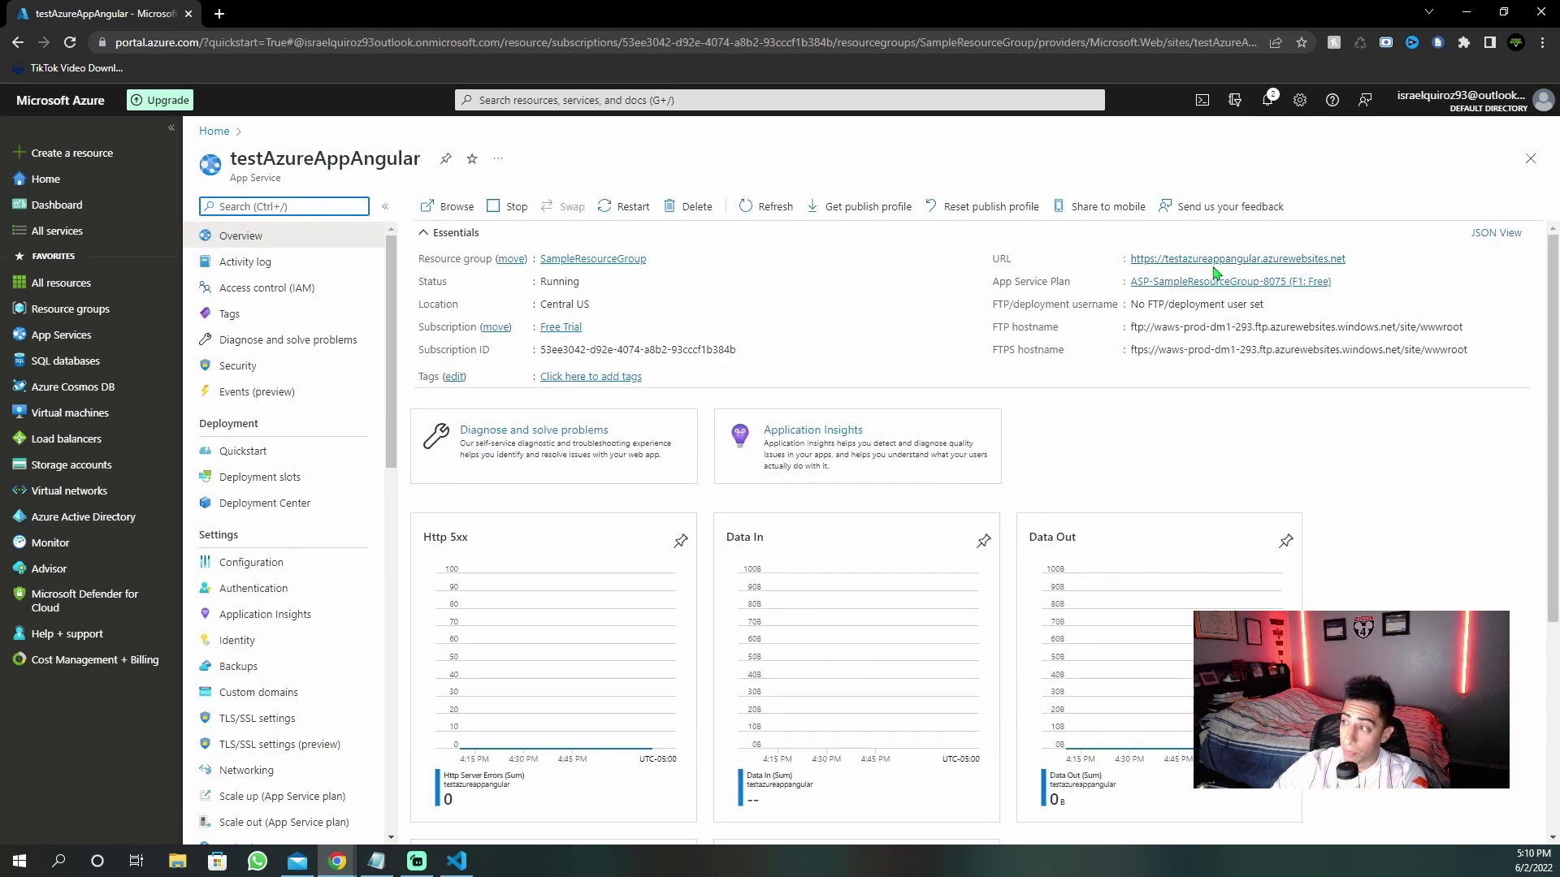
pyautogui.moveTo(228, 160); pyautogui.dragTo(420, 156)
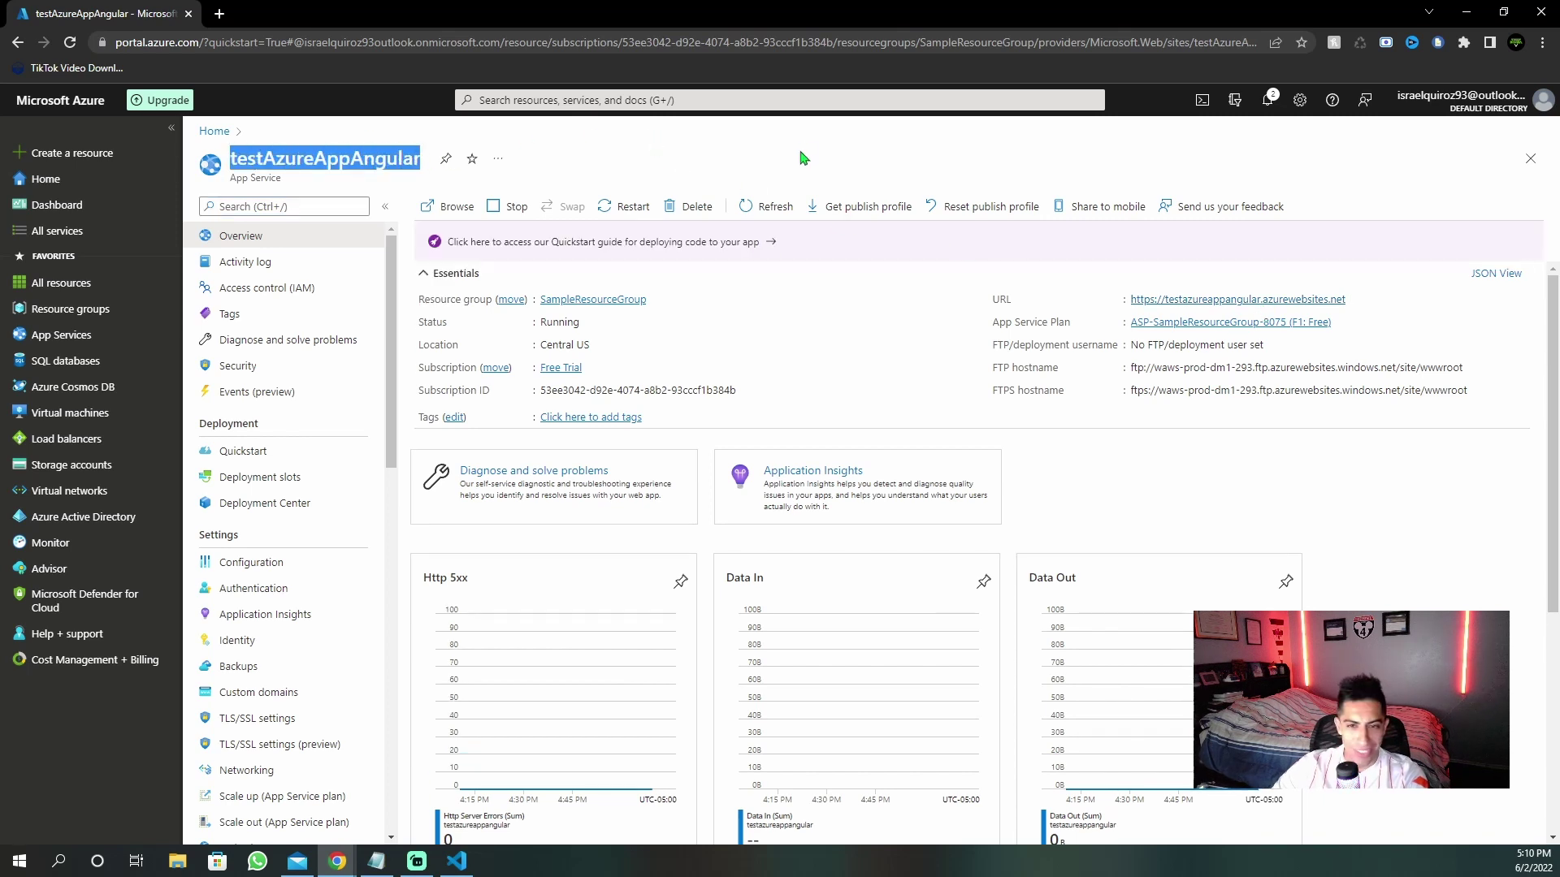
pyautogui.click(1205, 299)
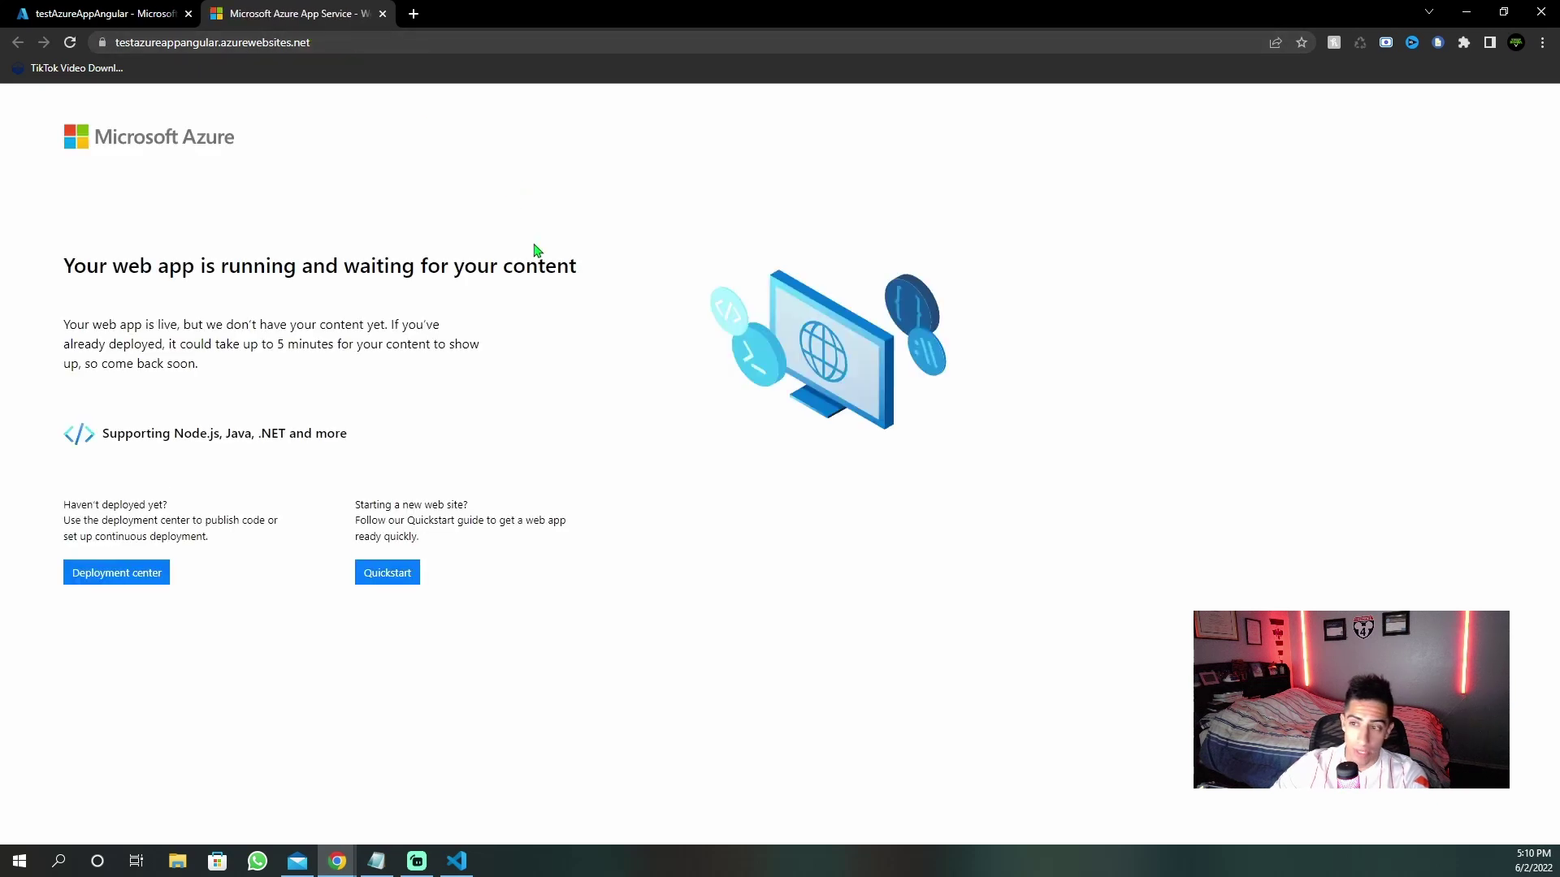
pyautogui.moveTo(67, 275); pyautogui.dragTo(582, 247)
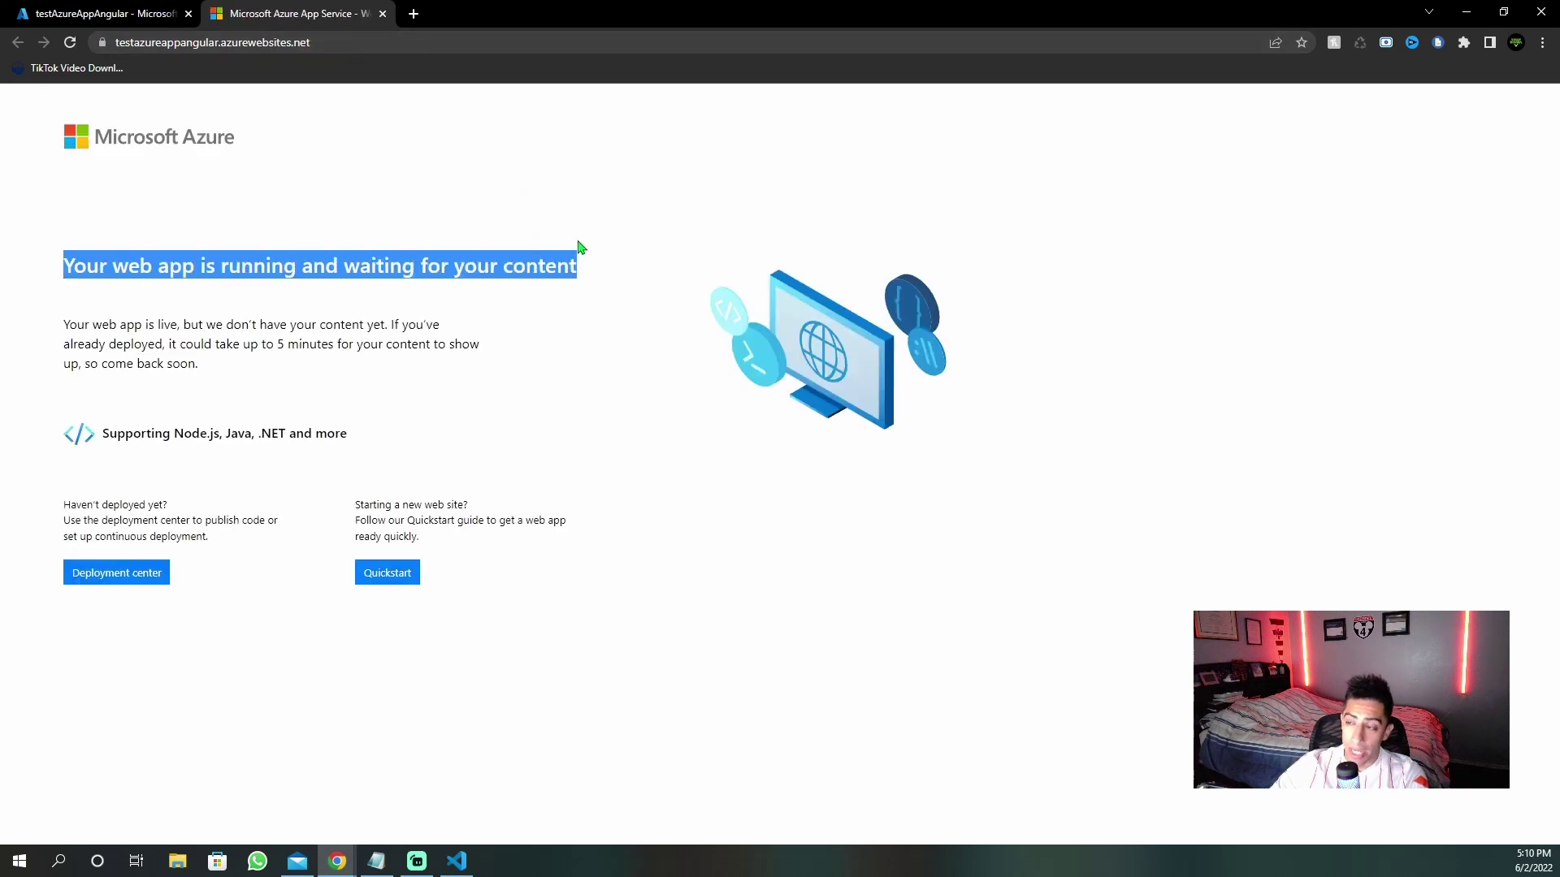
pyautogui.click(582, 247)
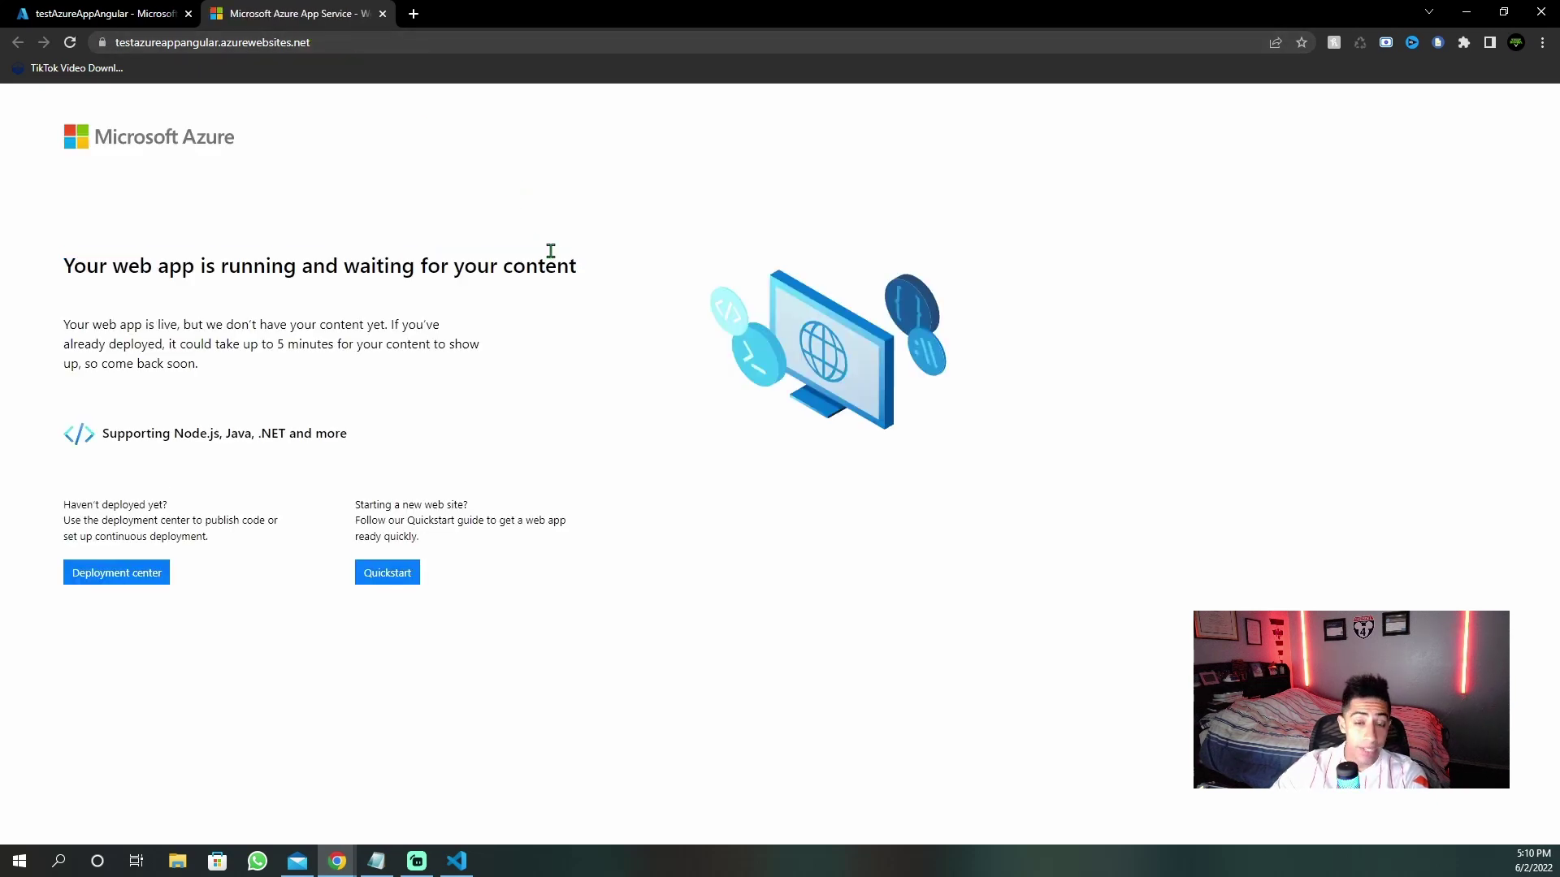
pyautogui.middleClick(284, 25)
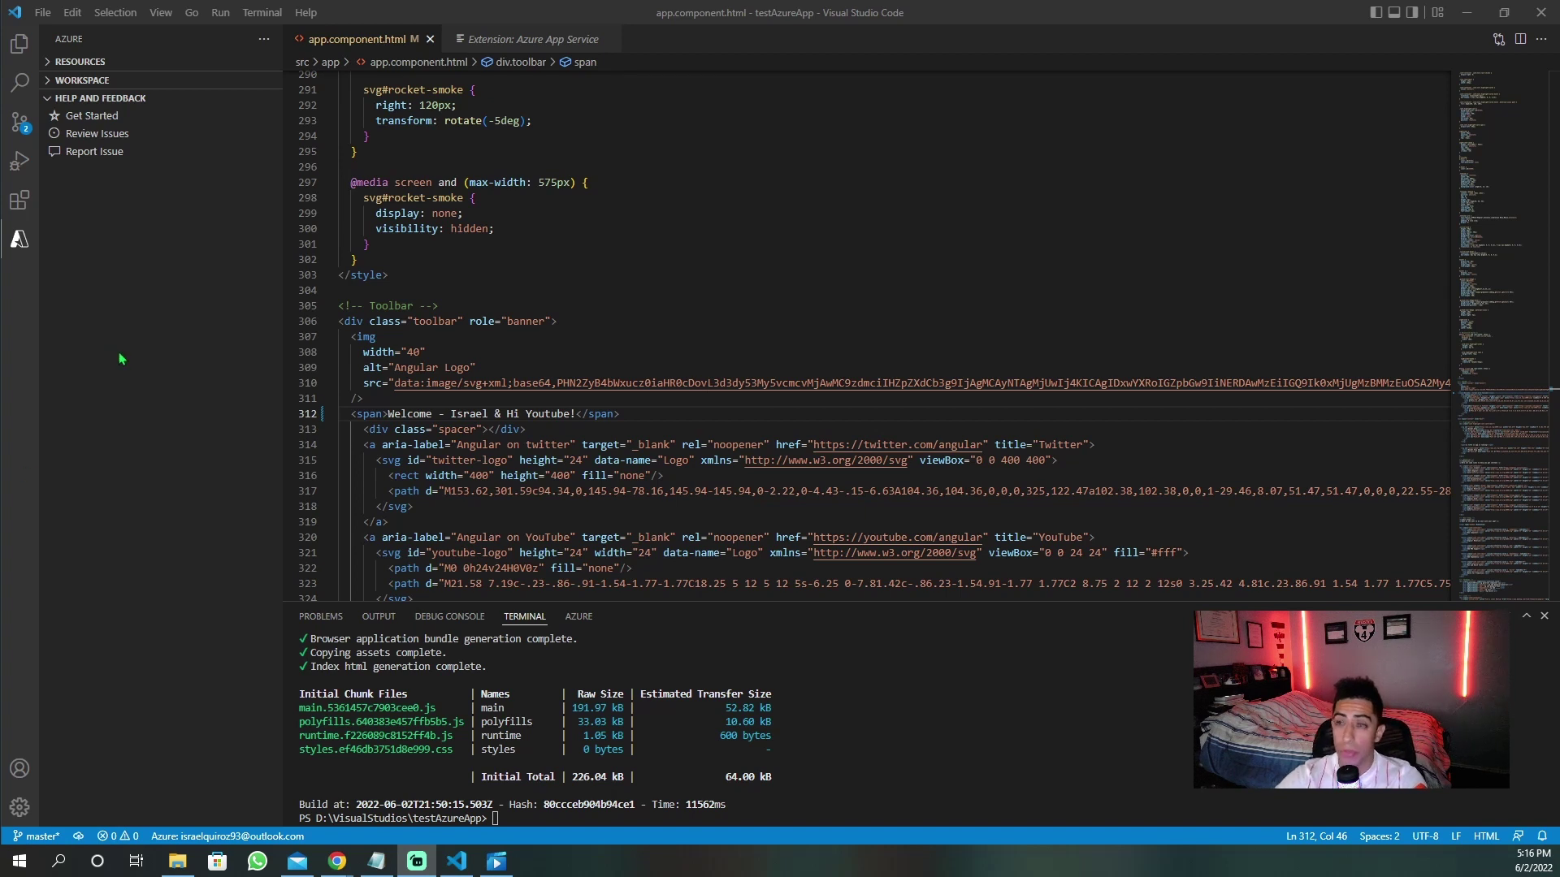
# - Switch to Visual Studio Code and view the details page of the Azure App Service extension
pyautogui.click(530, 42)
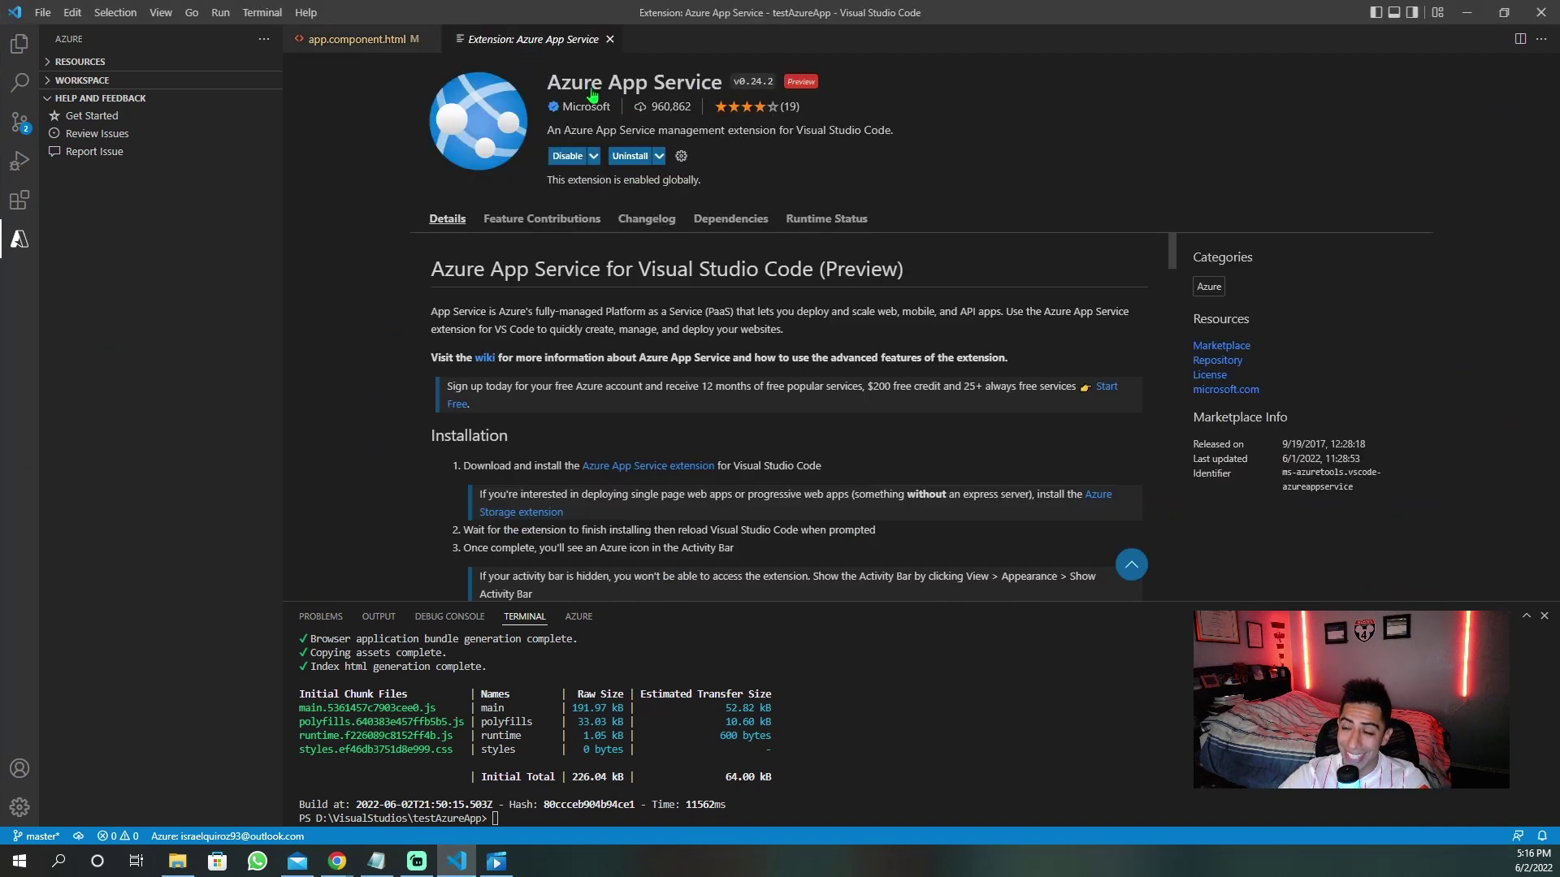
# - Show the Azure view, collapse its Help and Feedback section, and expand the Resources section
pyautogui.moveTo(547, 83); pyautogui.dragTo(725, 84)
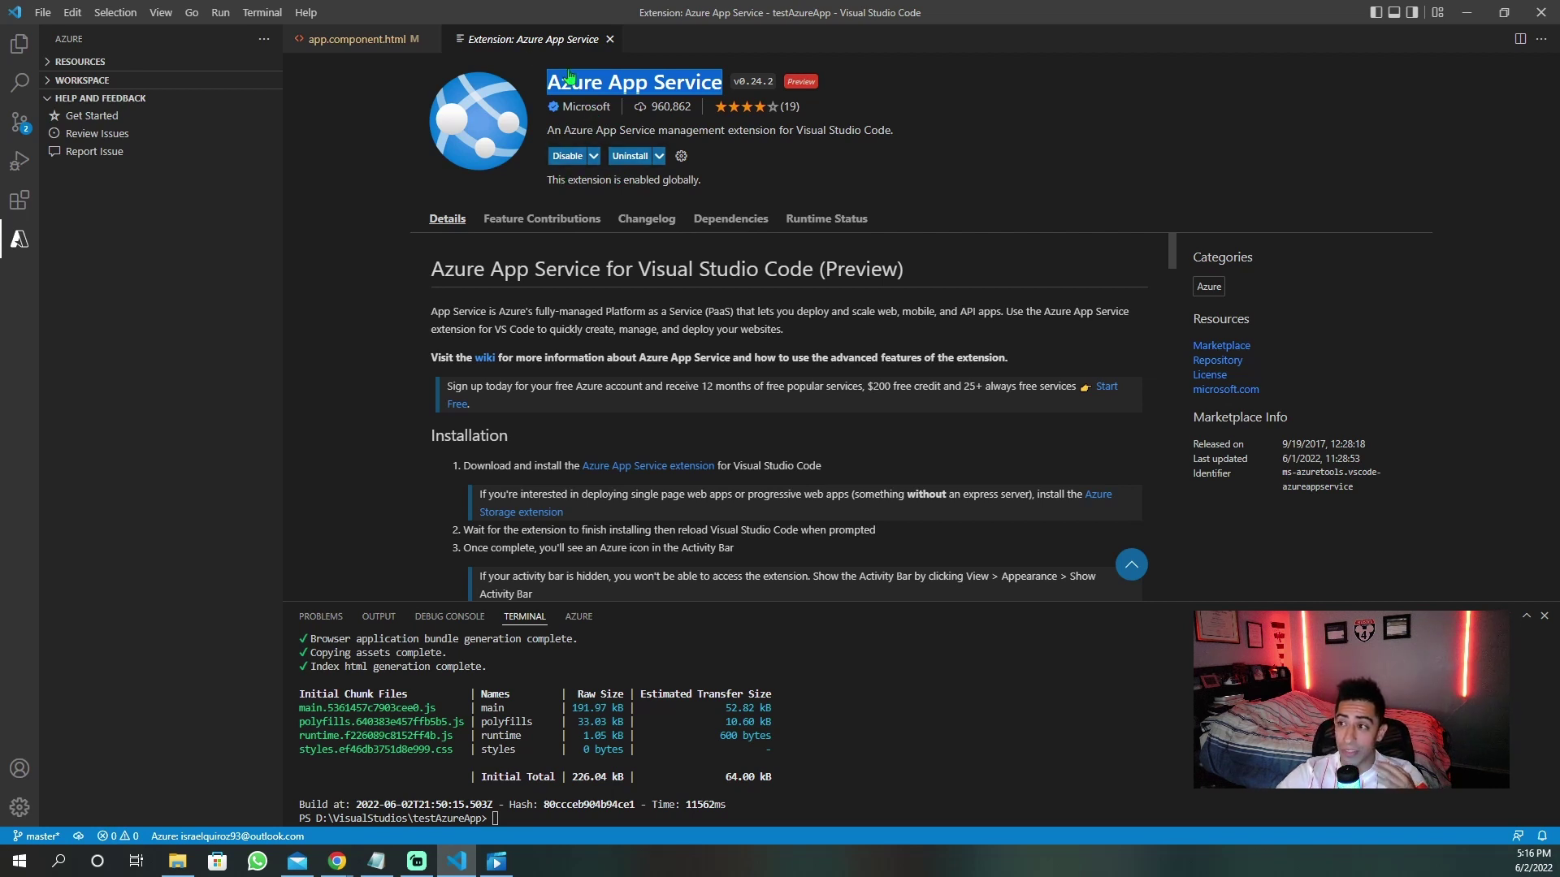
pyautogui.click(20, 246)
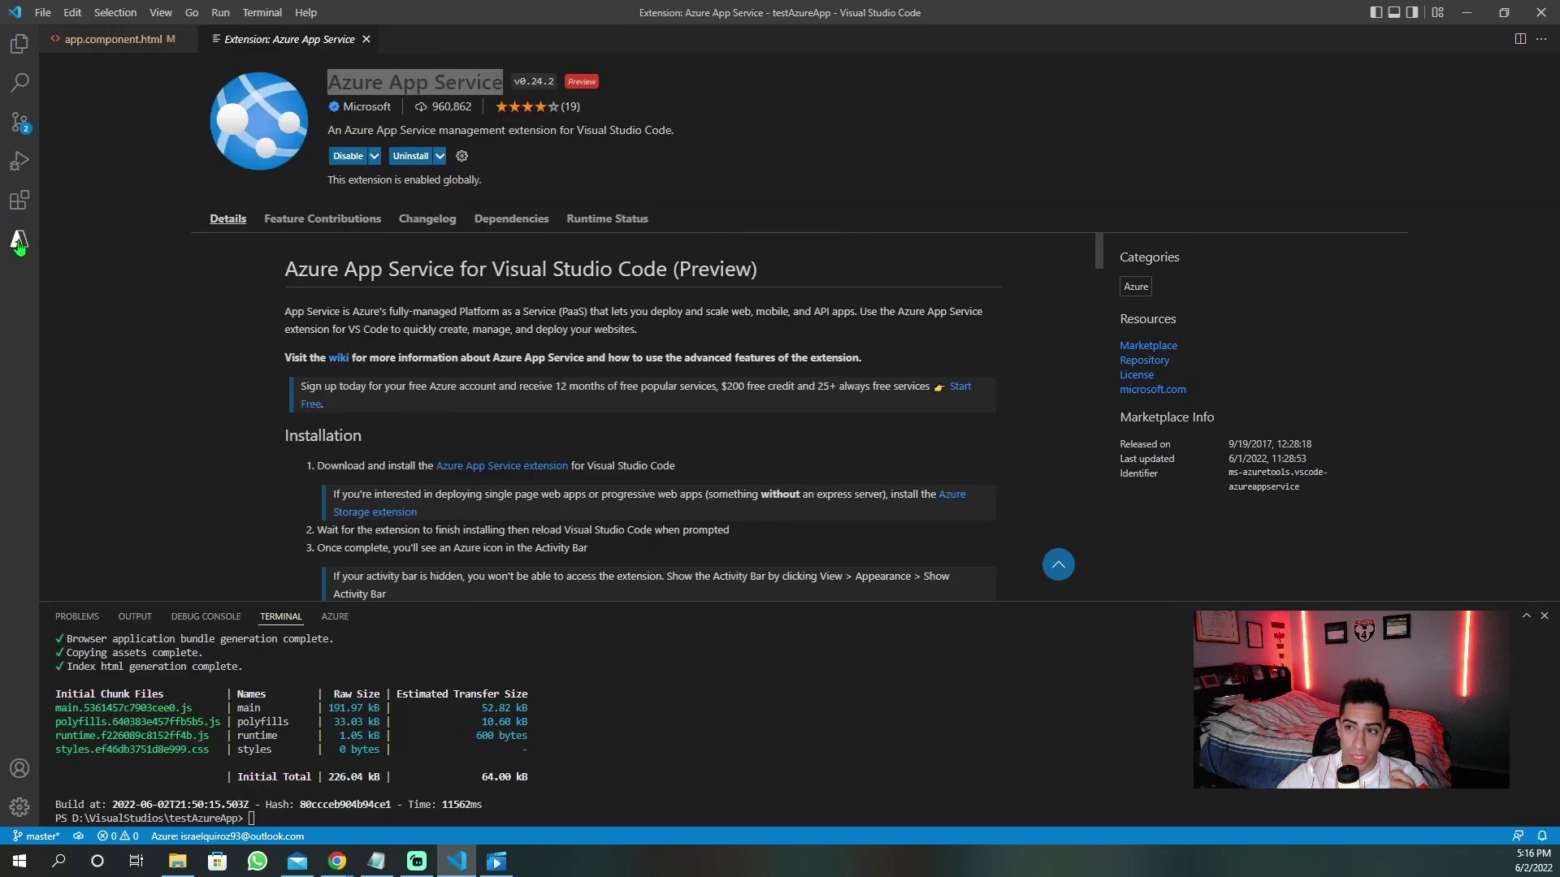
pyautogui.click(20, 241)
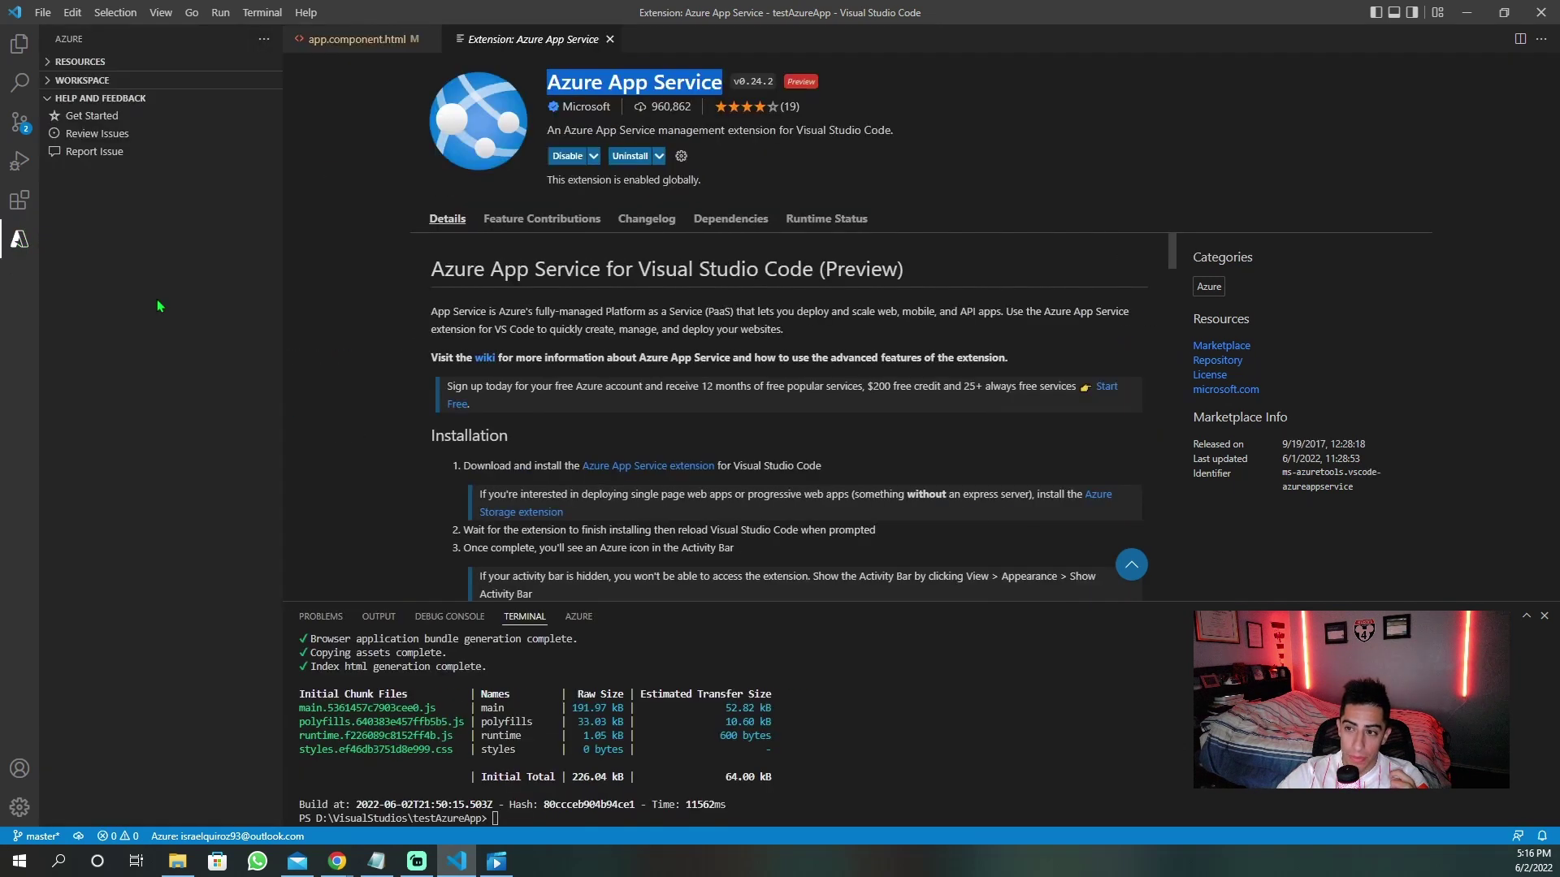
pyautogui.click(50, 99)
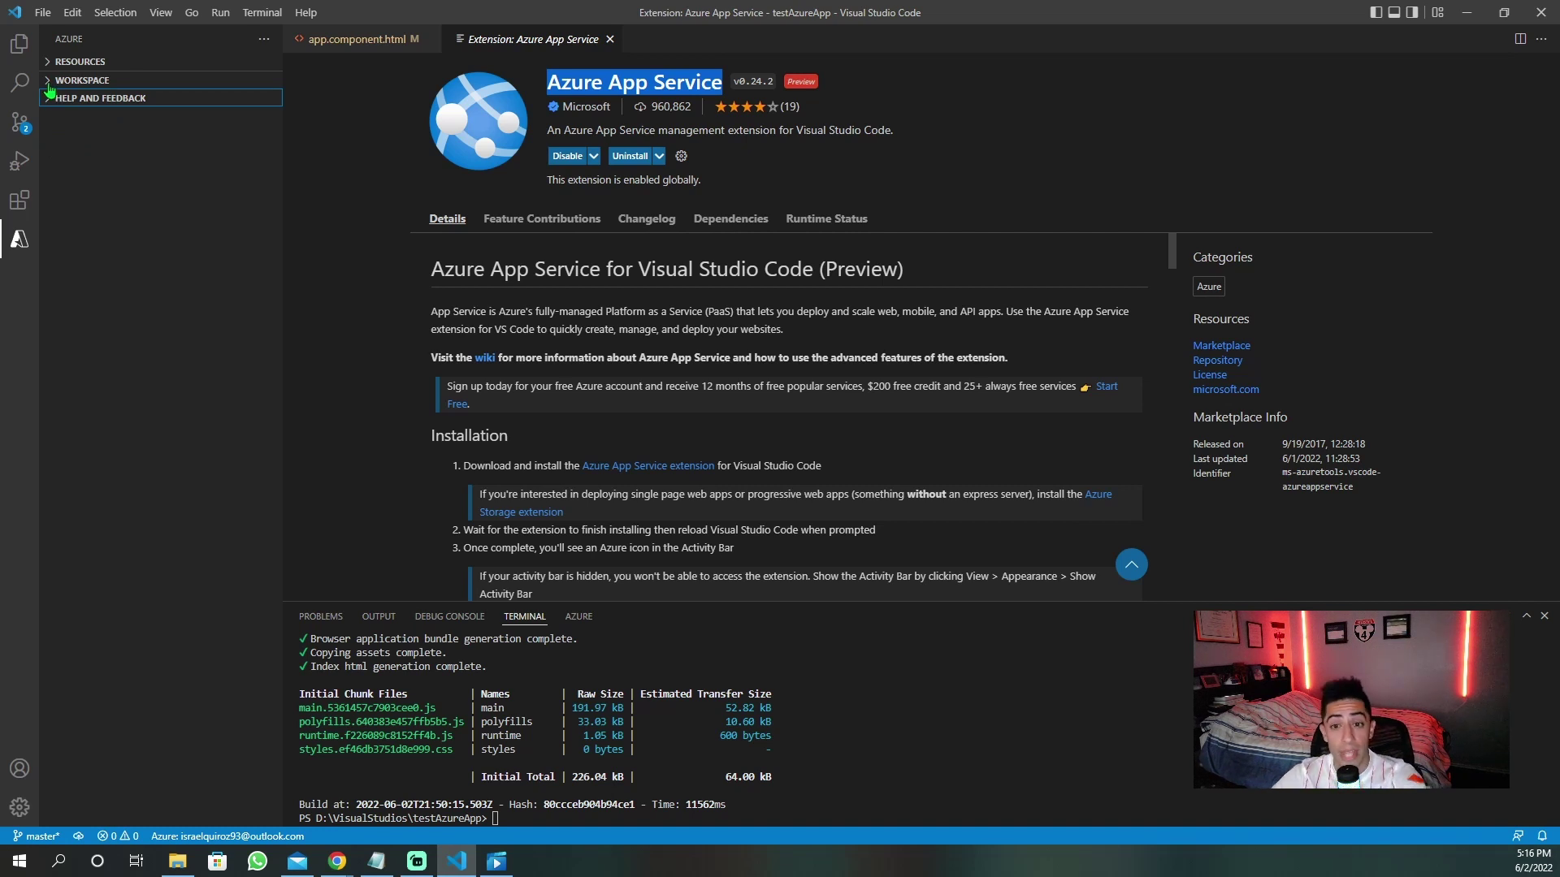
pyautogui.click(51, 81)
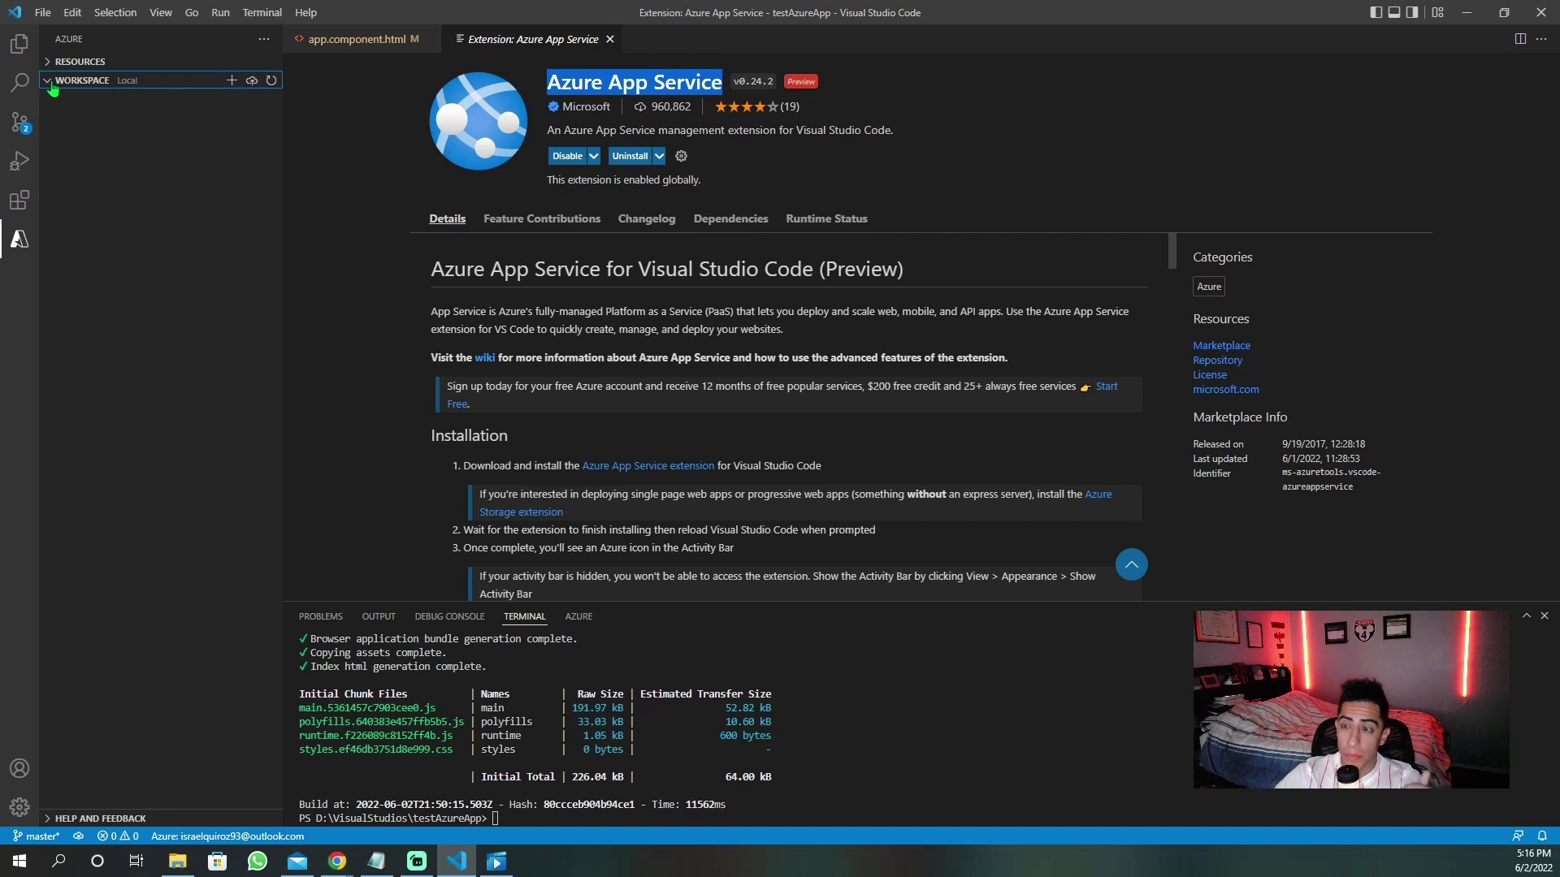
pyautogui.click(44, 81)
pyautogui.click(46, 63)
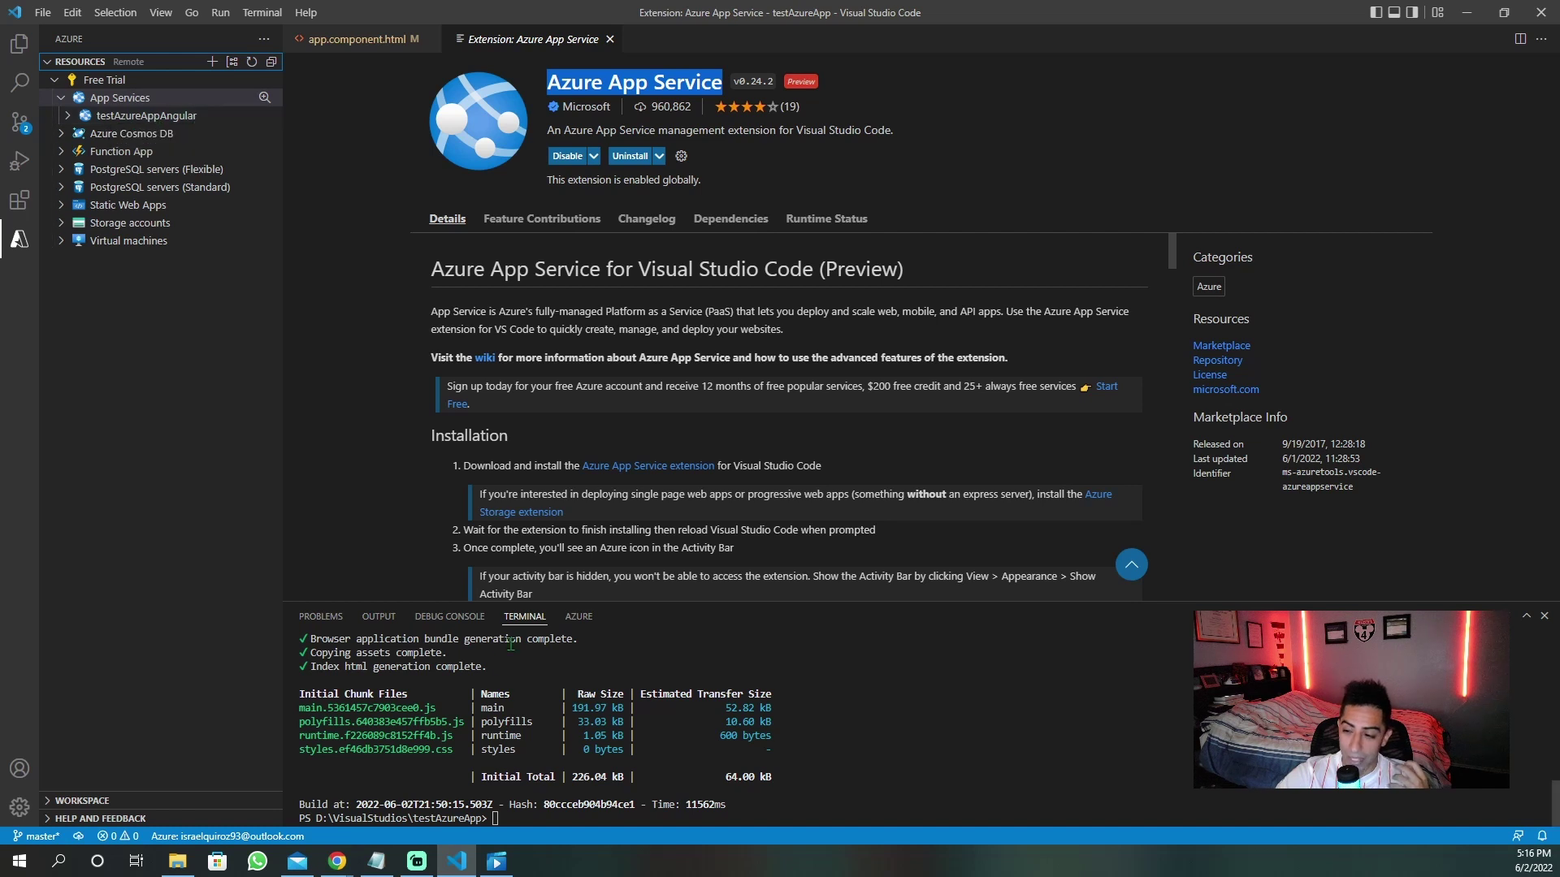
# - Check the web app's name in the Azure portal, then return to Visual Studio Code and expand testAzureAppAngular under App Services
pyautogui.click(336, 861)
pyautogui.click(414, 822)
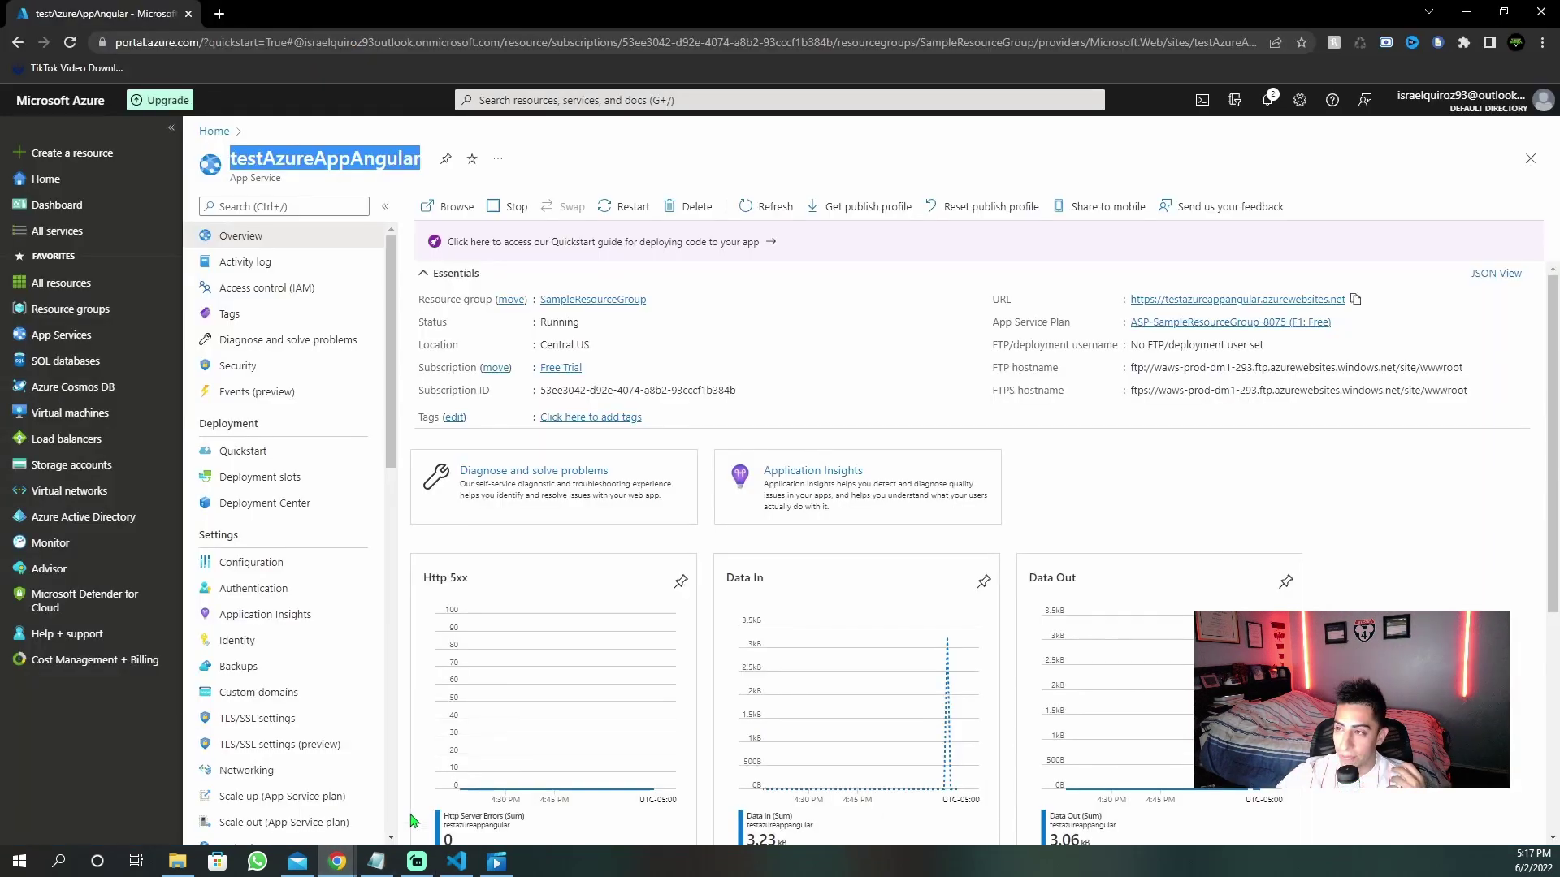
pyautogui.click(319, 160)
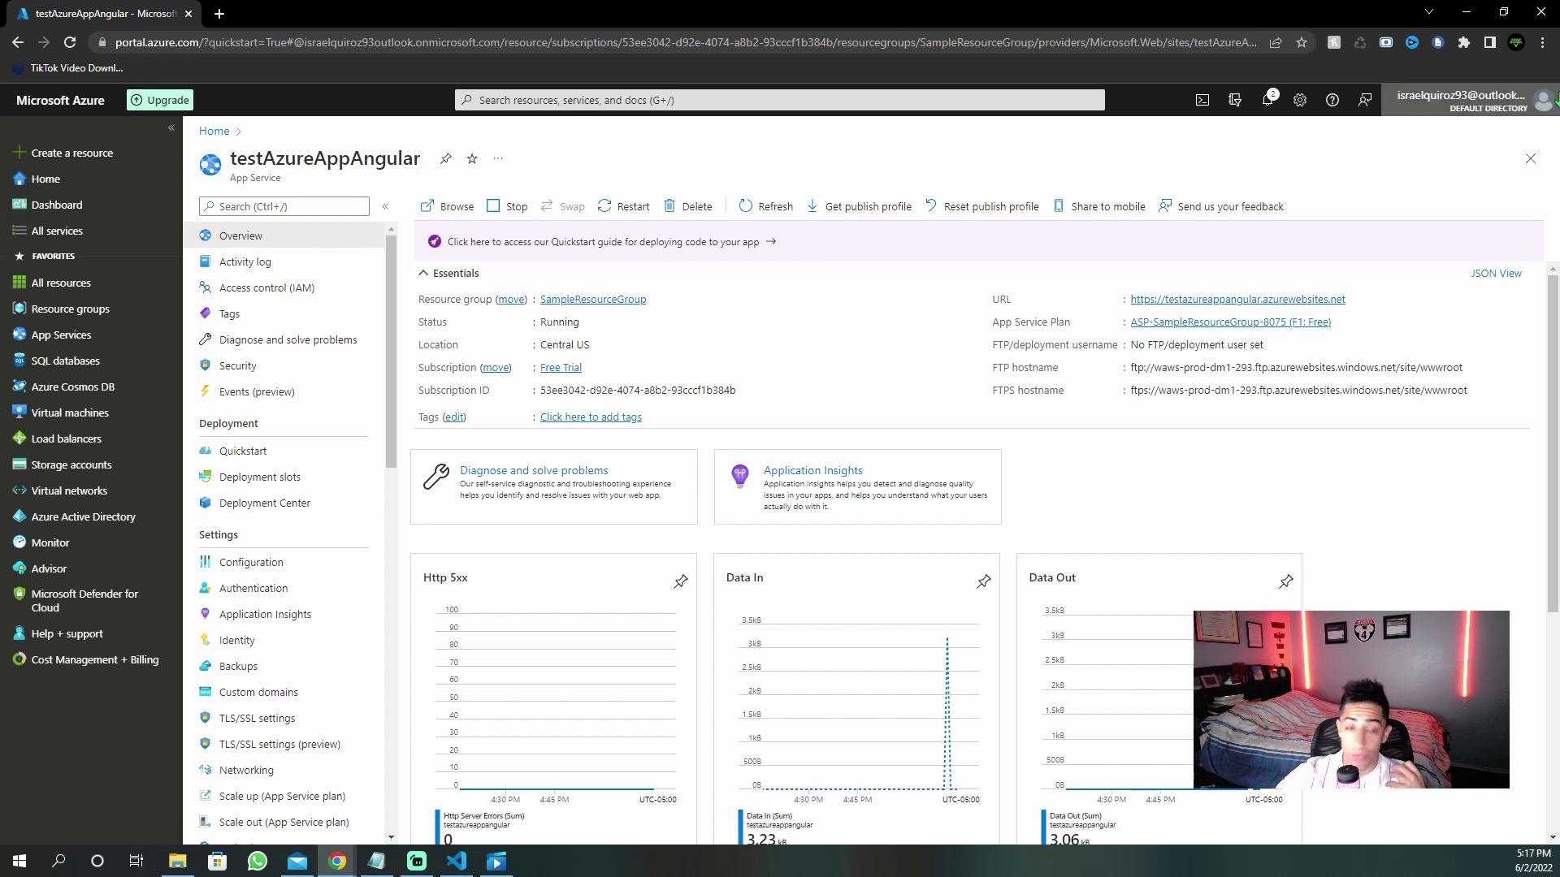
pyautogui.click(1466, 12)
pyautogui.click(123, 119)
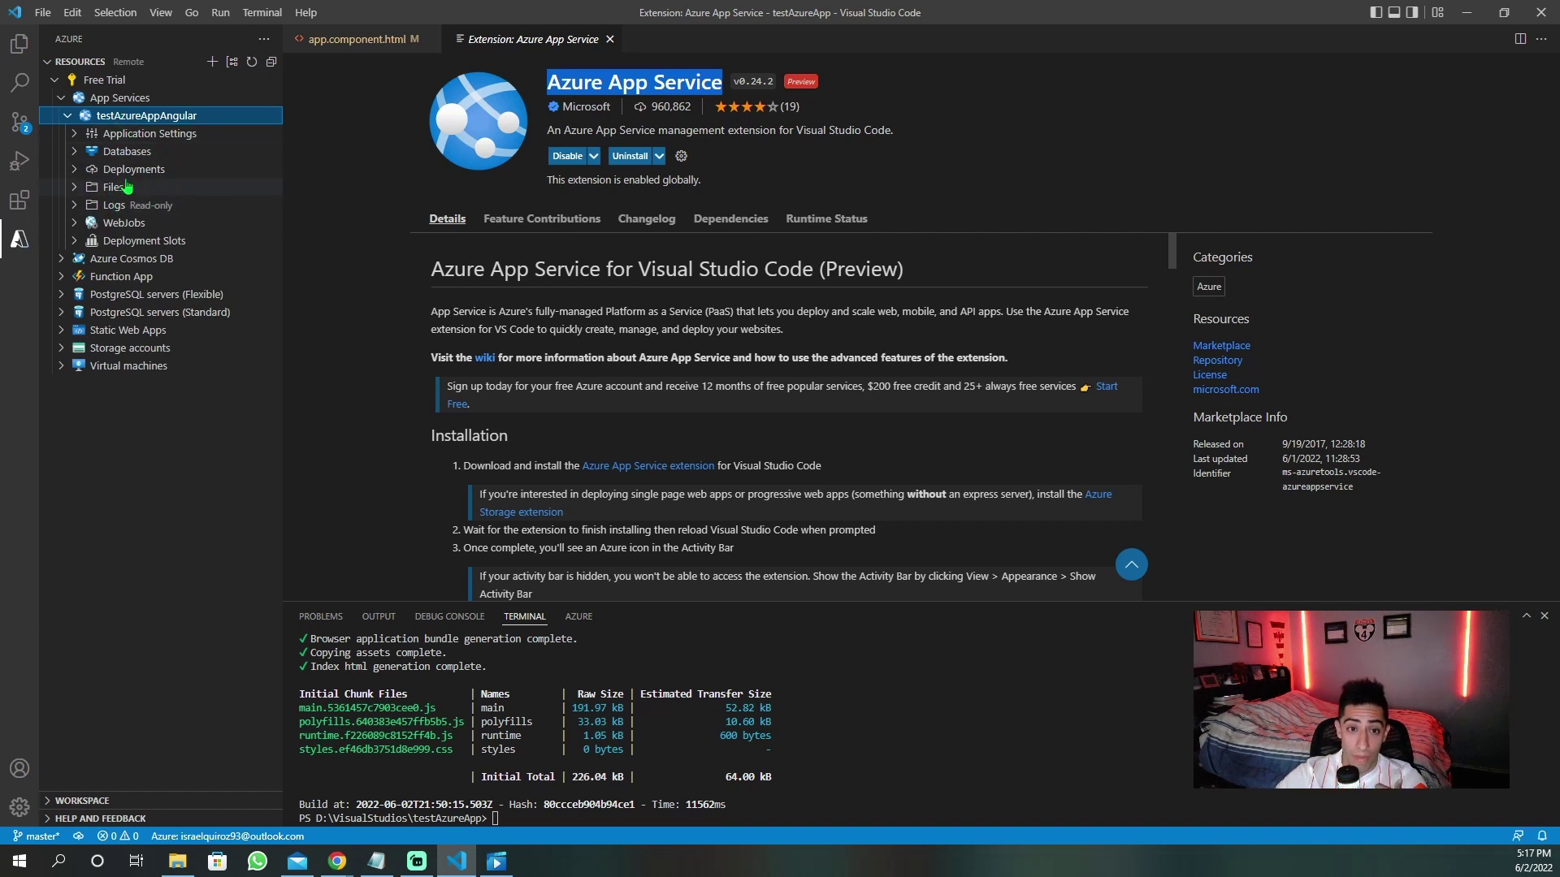
pyautogui.rightClick(132, 121)
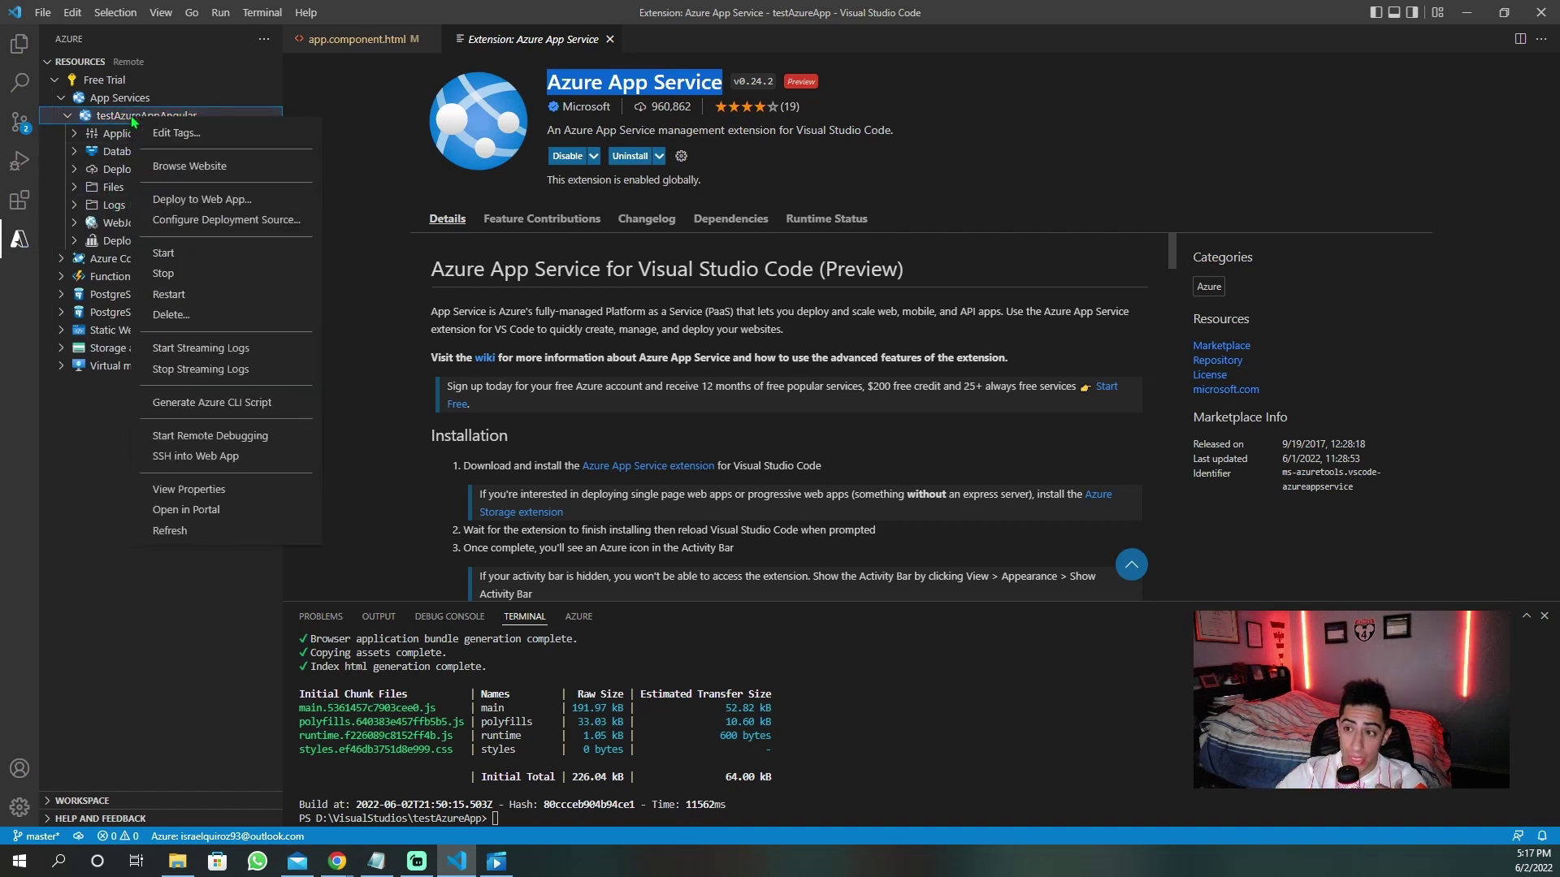
pyautogui.click(208, 200)
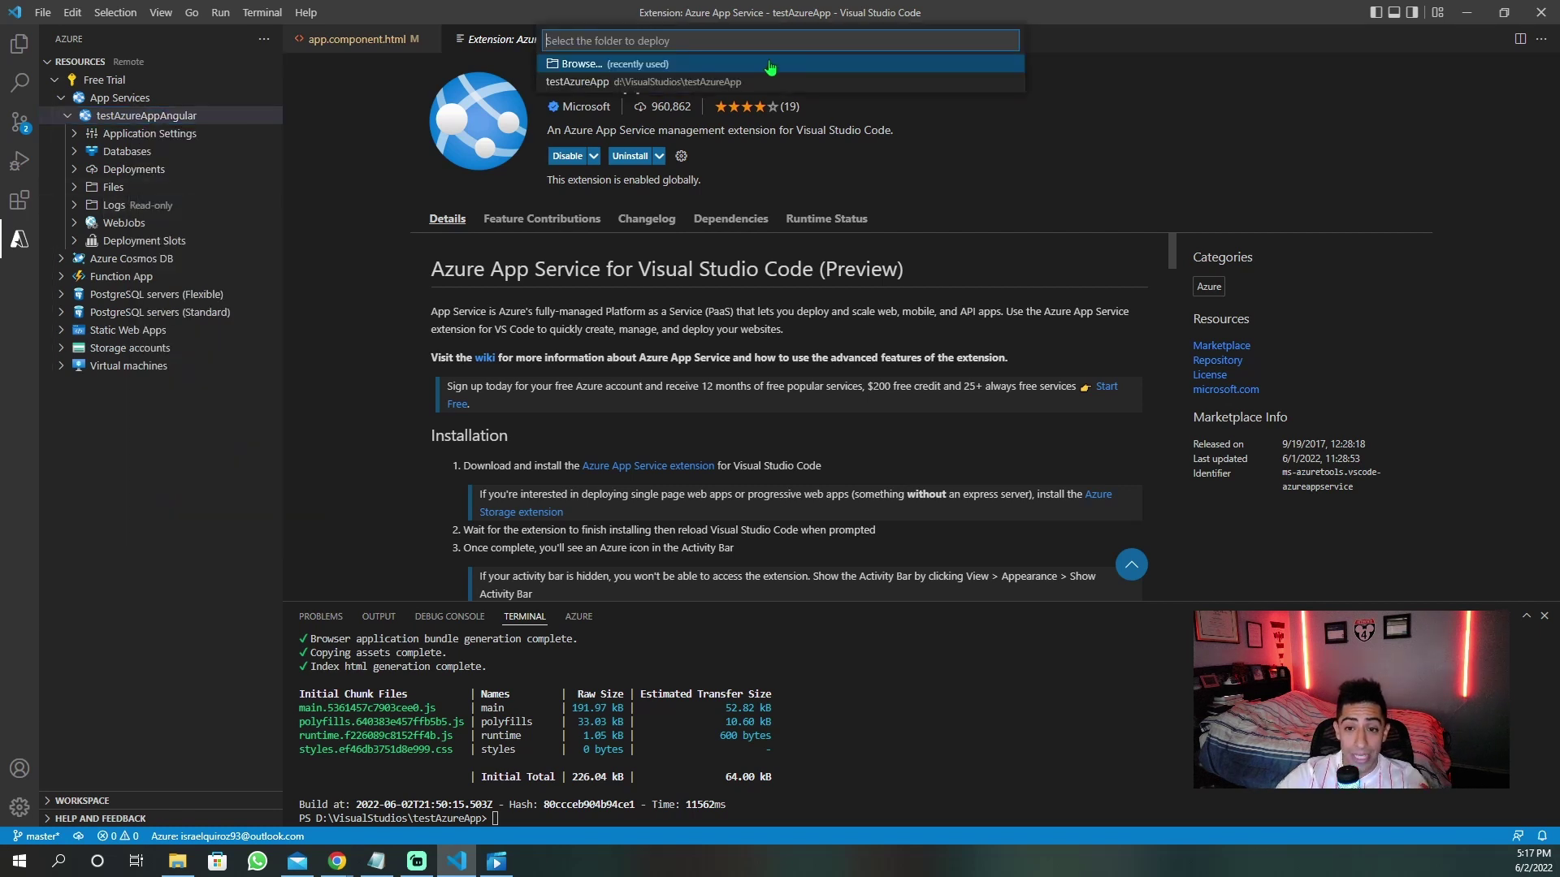
pyautogui.click(579, 66)
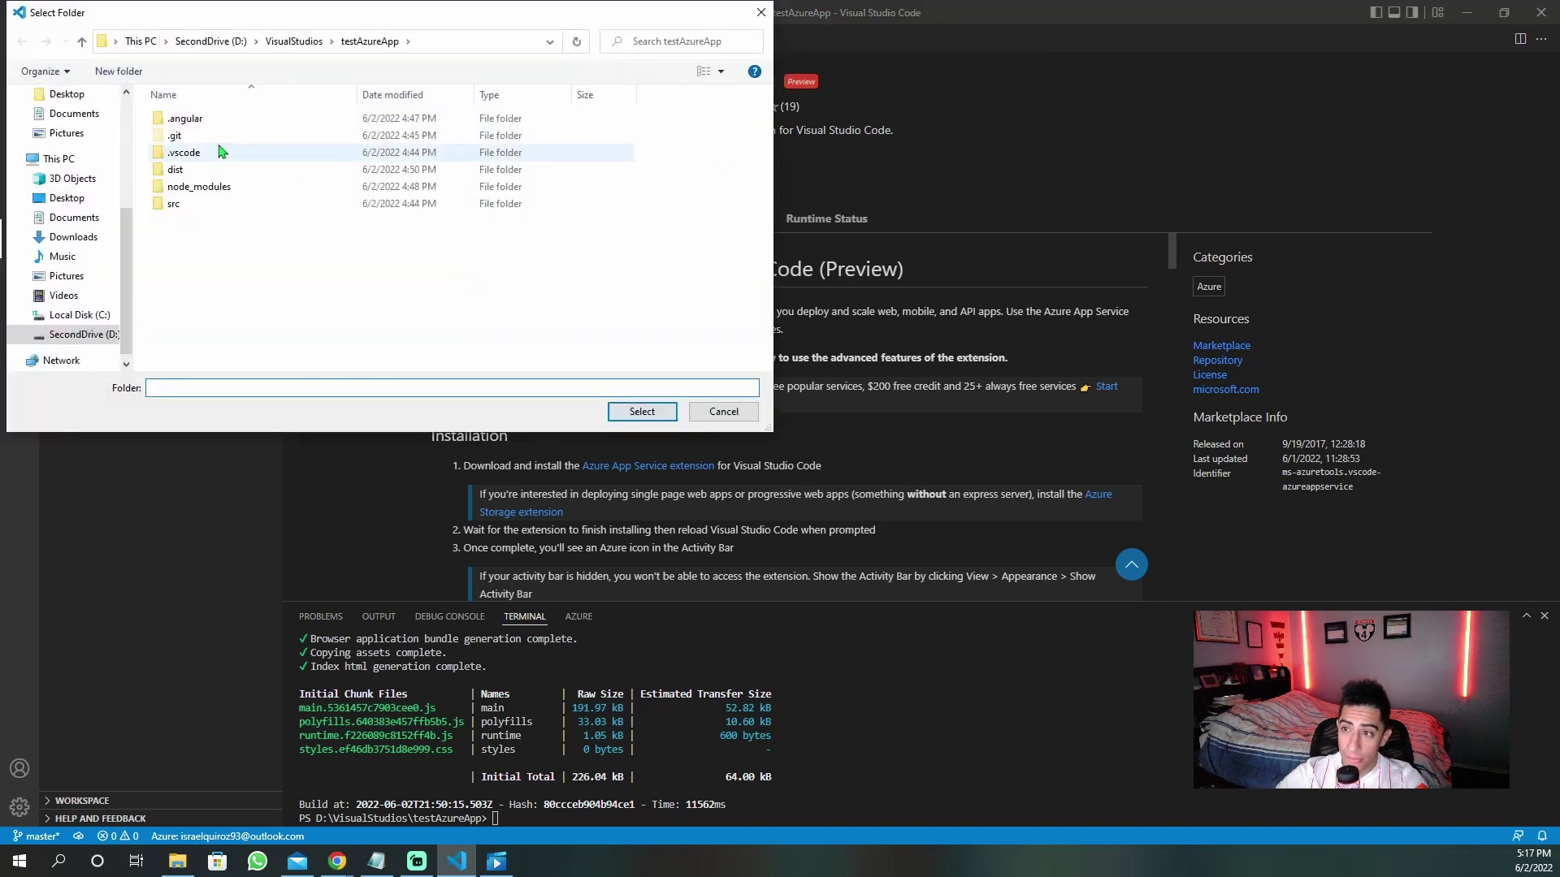
pyautogui.click(200, 178)
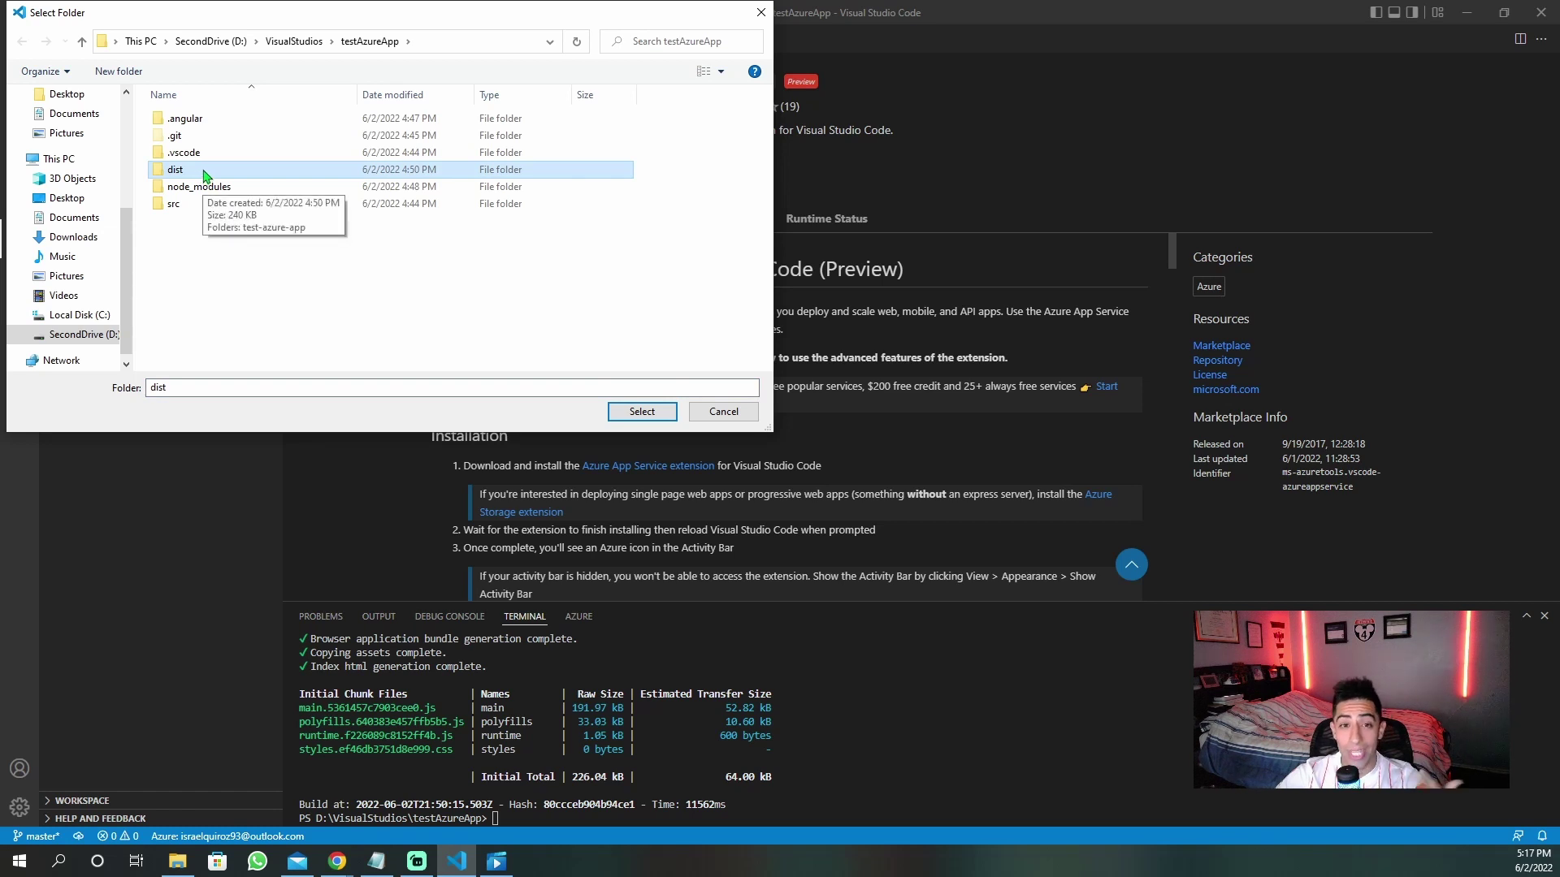
pyautogui.click(724, 411)
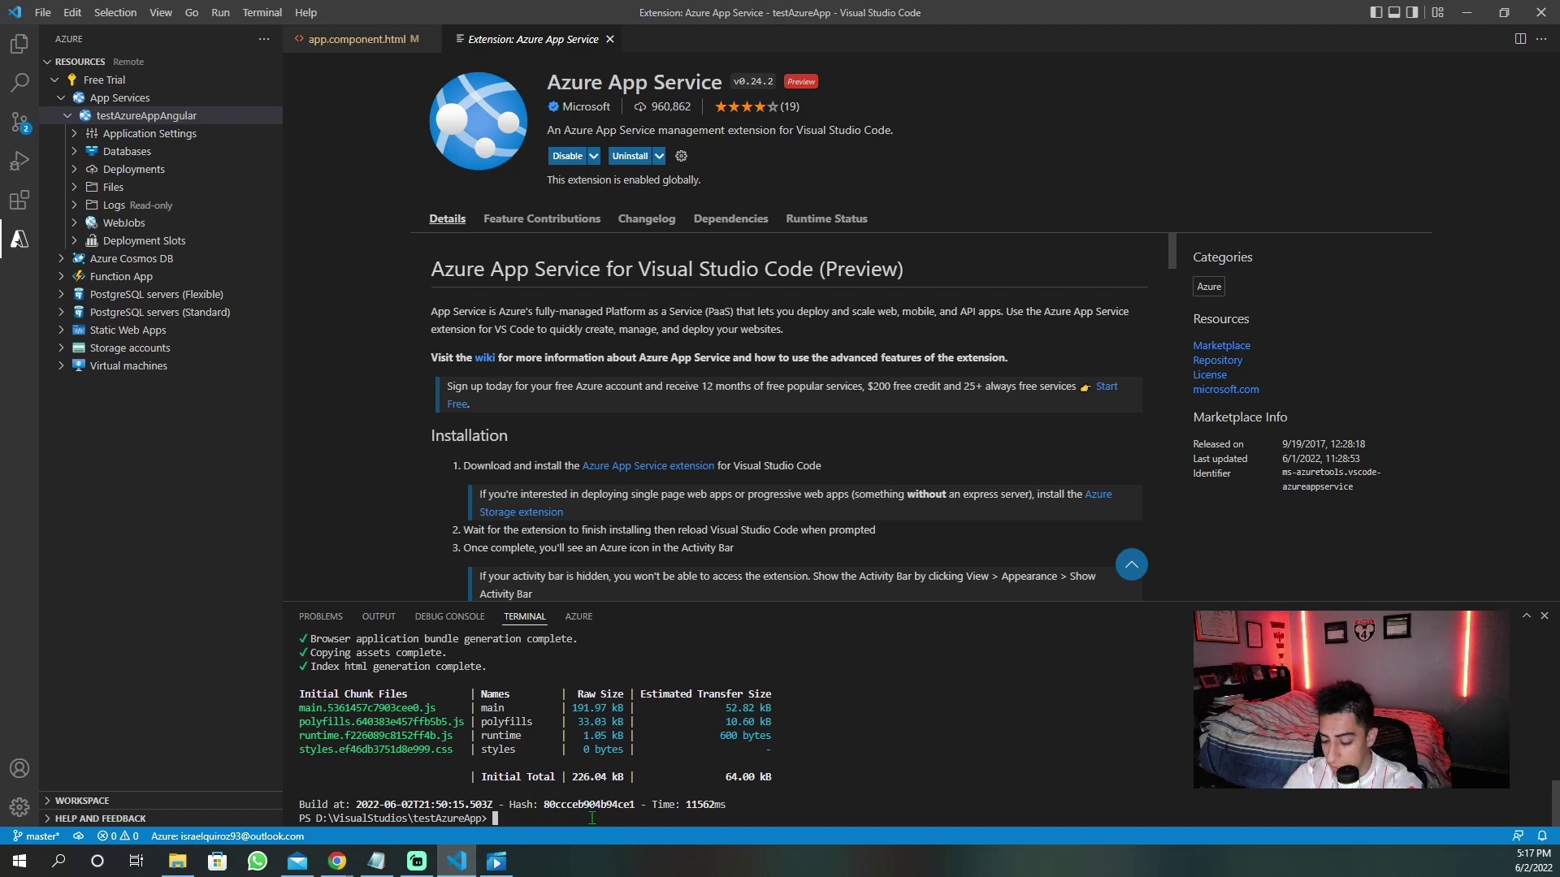
# - Run ng build in the terminal and deploy the project's dist folder to the testAzureAppAngular web app
pyautogui.write('ng build')
pyautogui.press('Return')
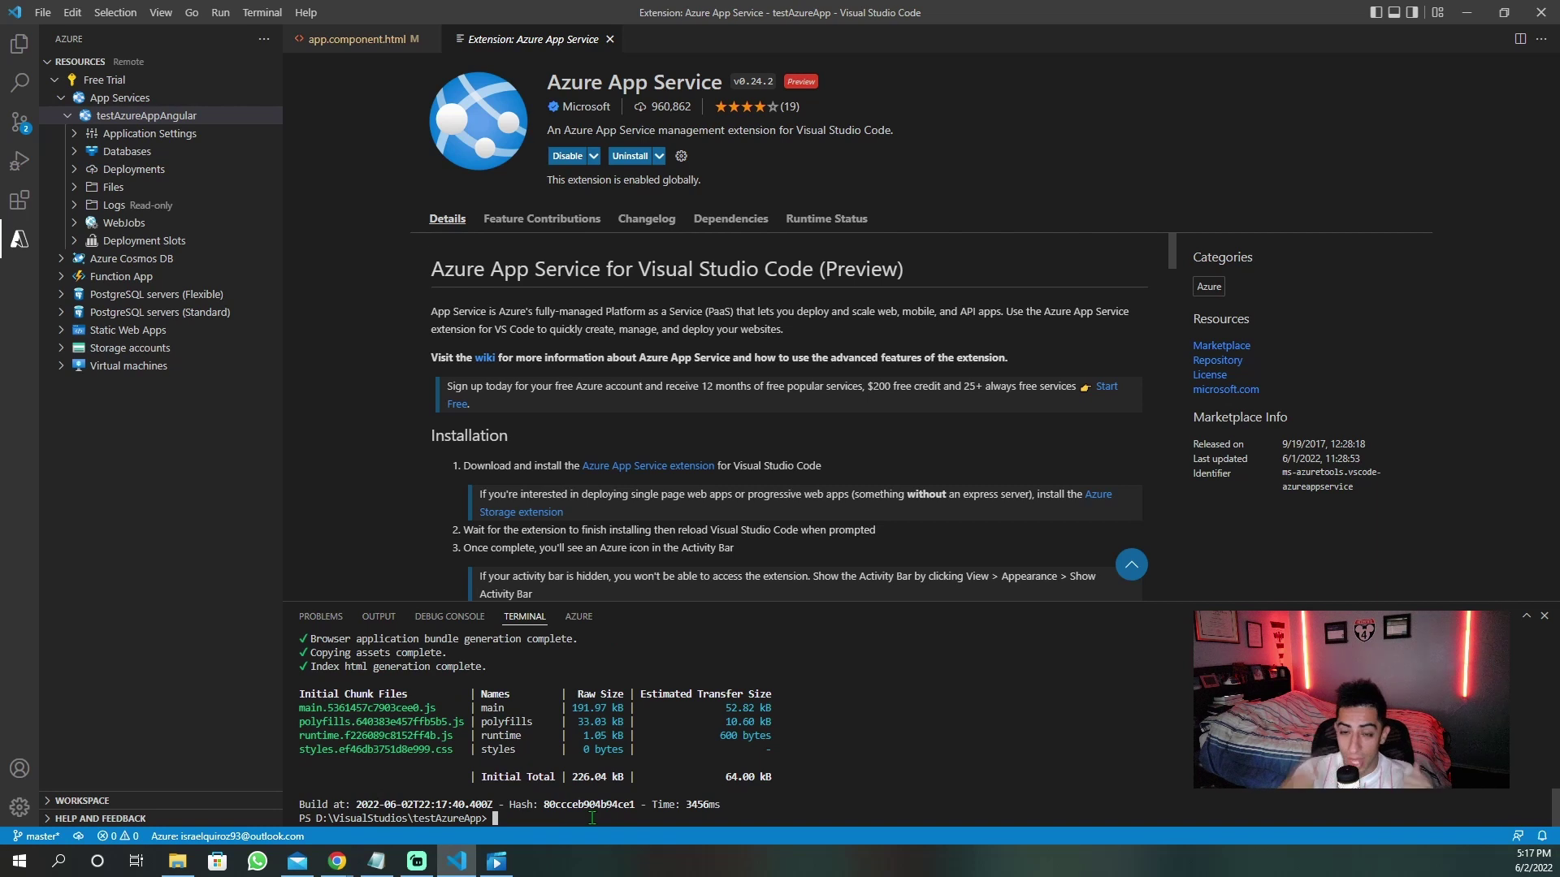
pyautogui.rightClick(156, 119)
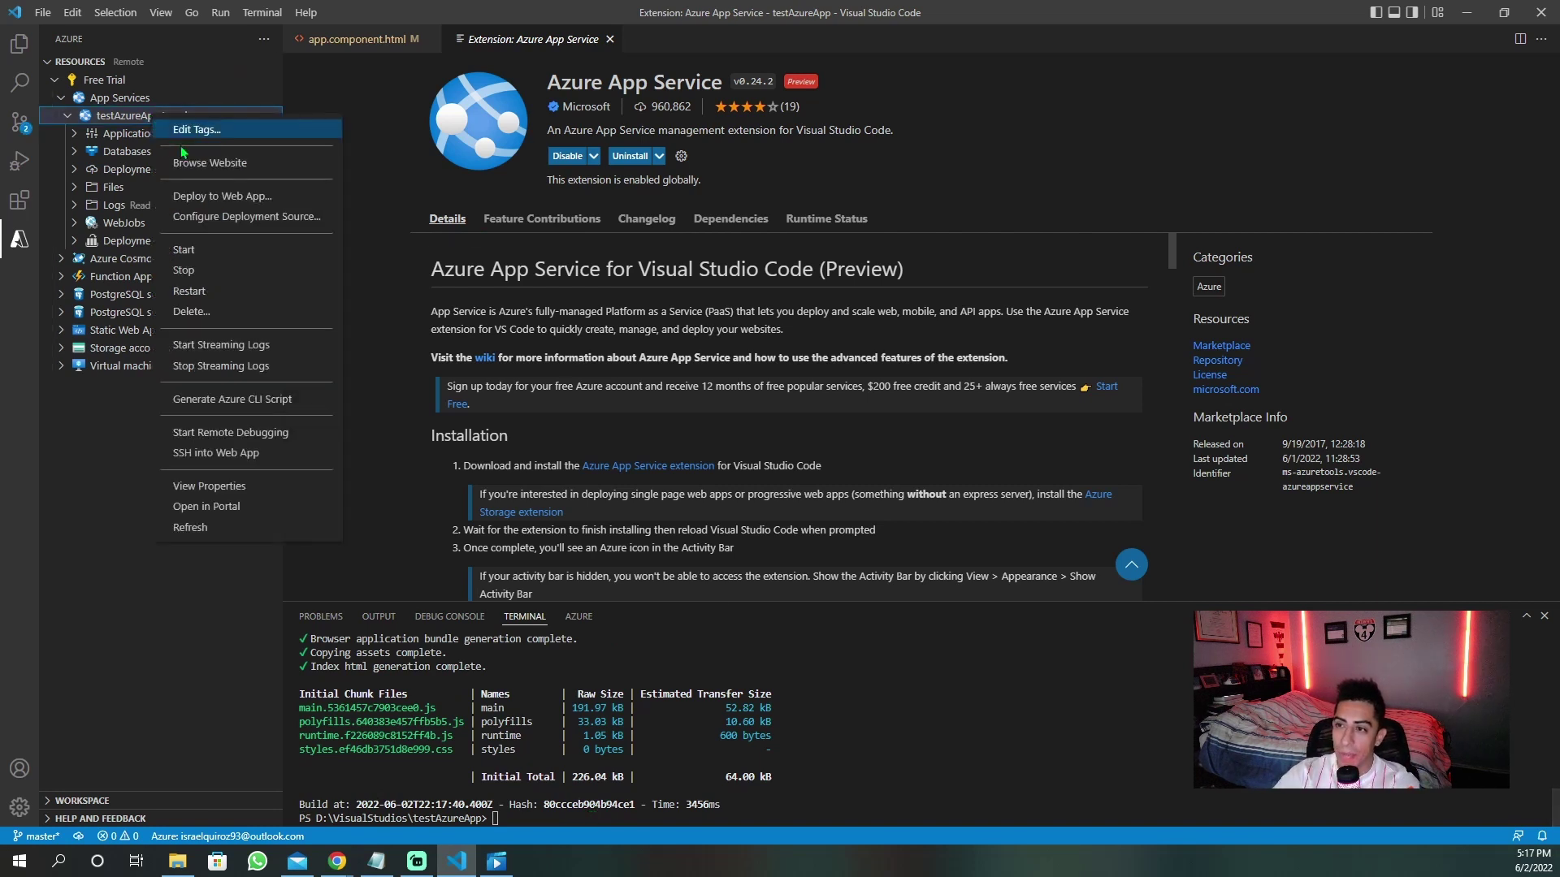
pyautogui.click(237, 206)
pyautogui.click(637, 67)
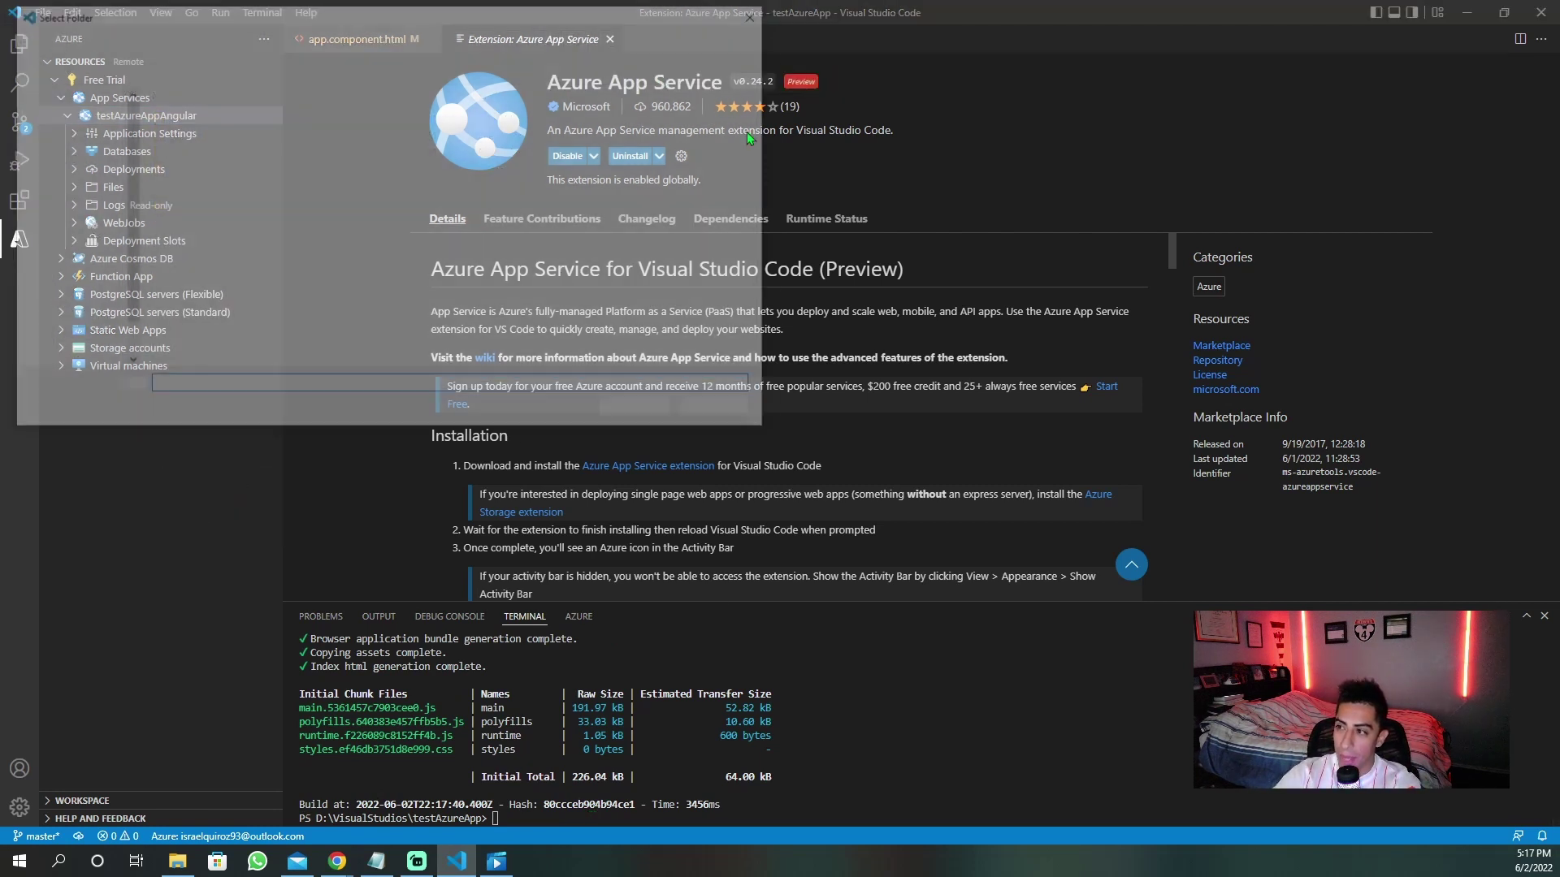
pyautogui.click(177, 169)
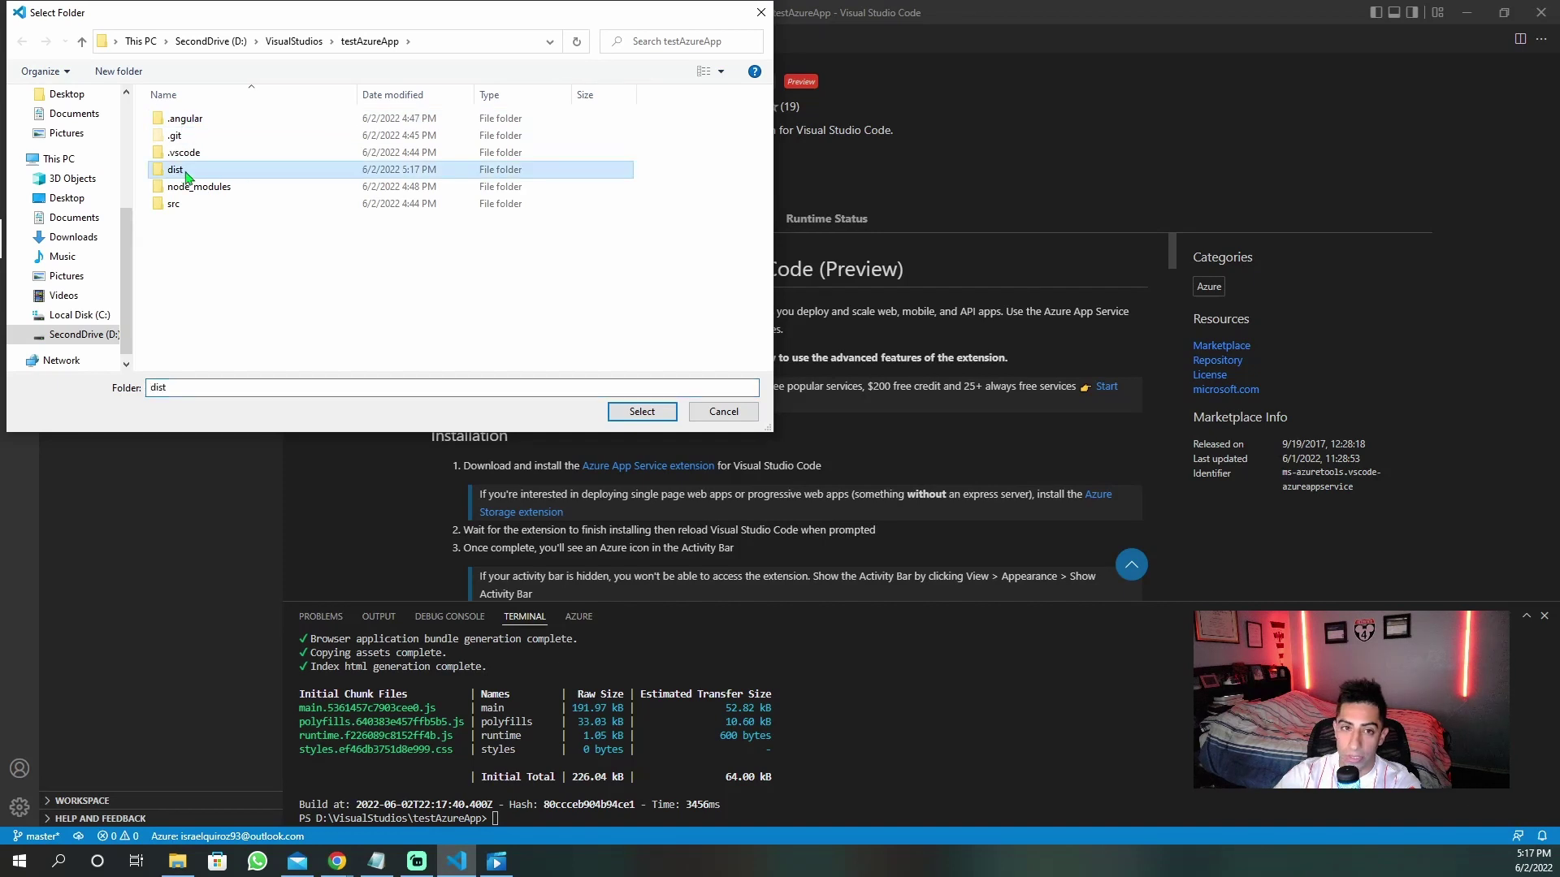
pyautogui.click(642, 411)
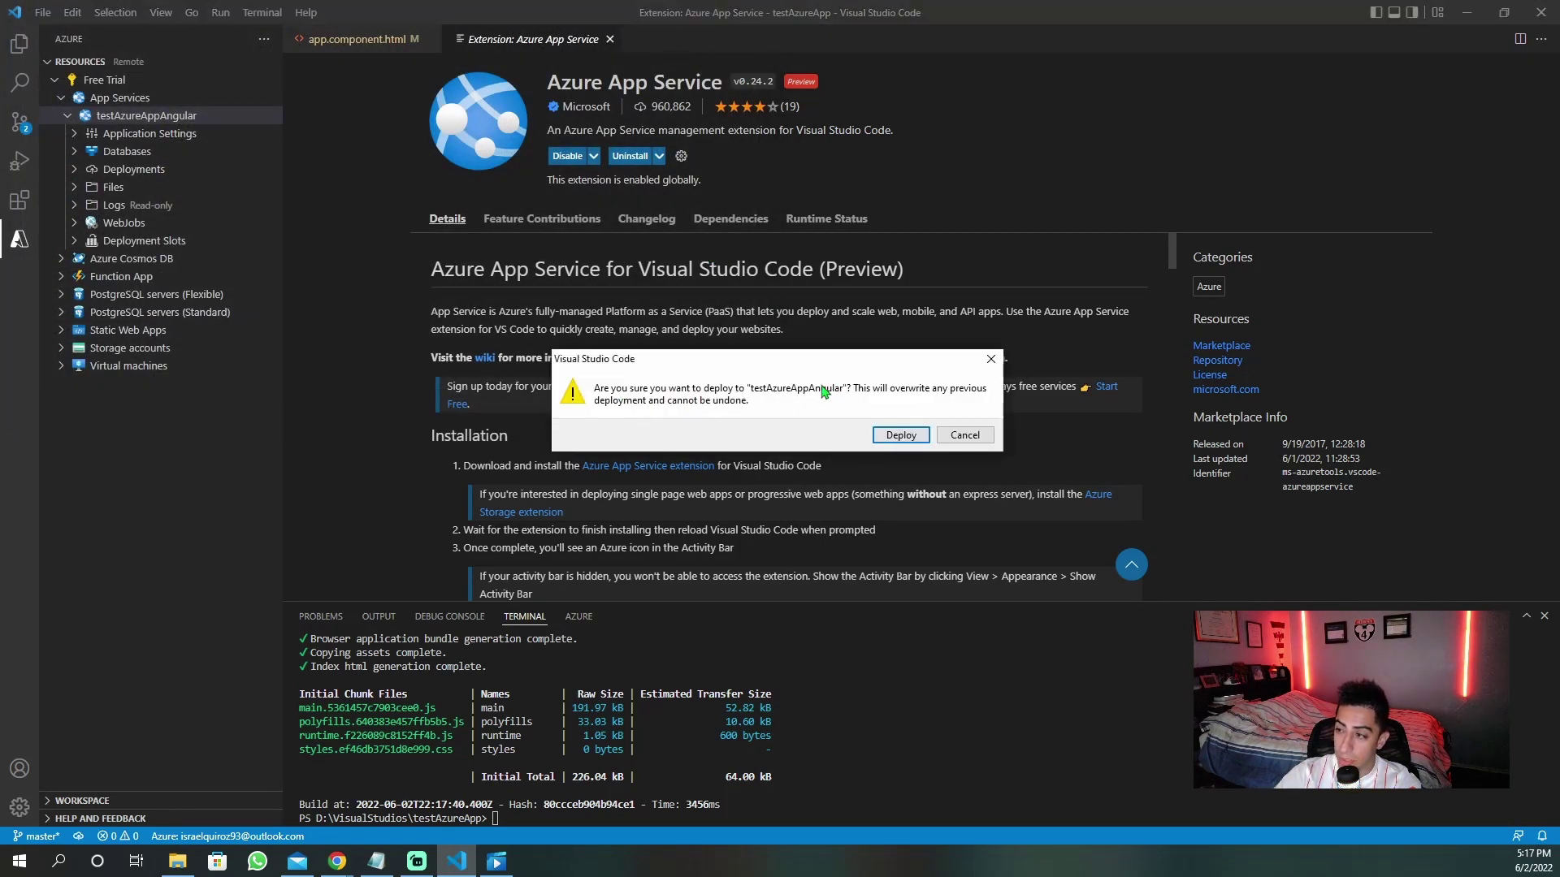
pyautogui.click(902, 435)
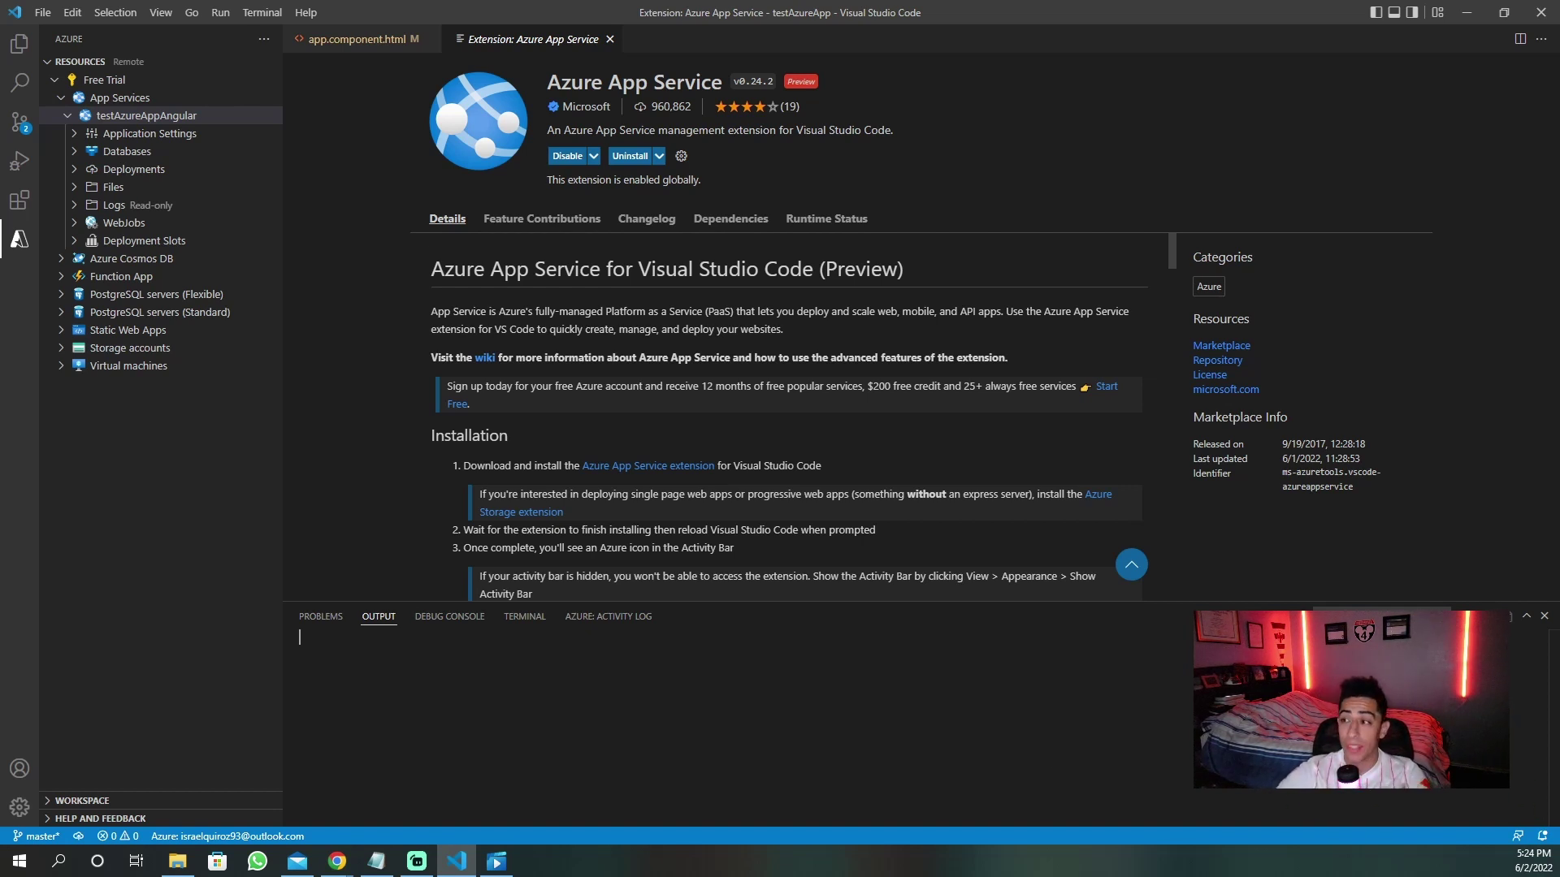
# - Switch to the Azure portal, visit the web app's azurewebsites.net URL twice to check the deployed page, and close it each time
pyautogui.moveTo(336, 861)
pyautogui.click(391, 810)
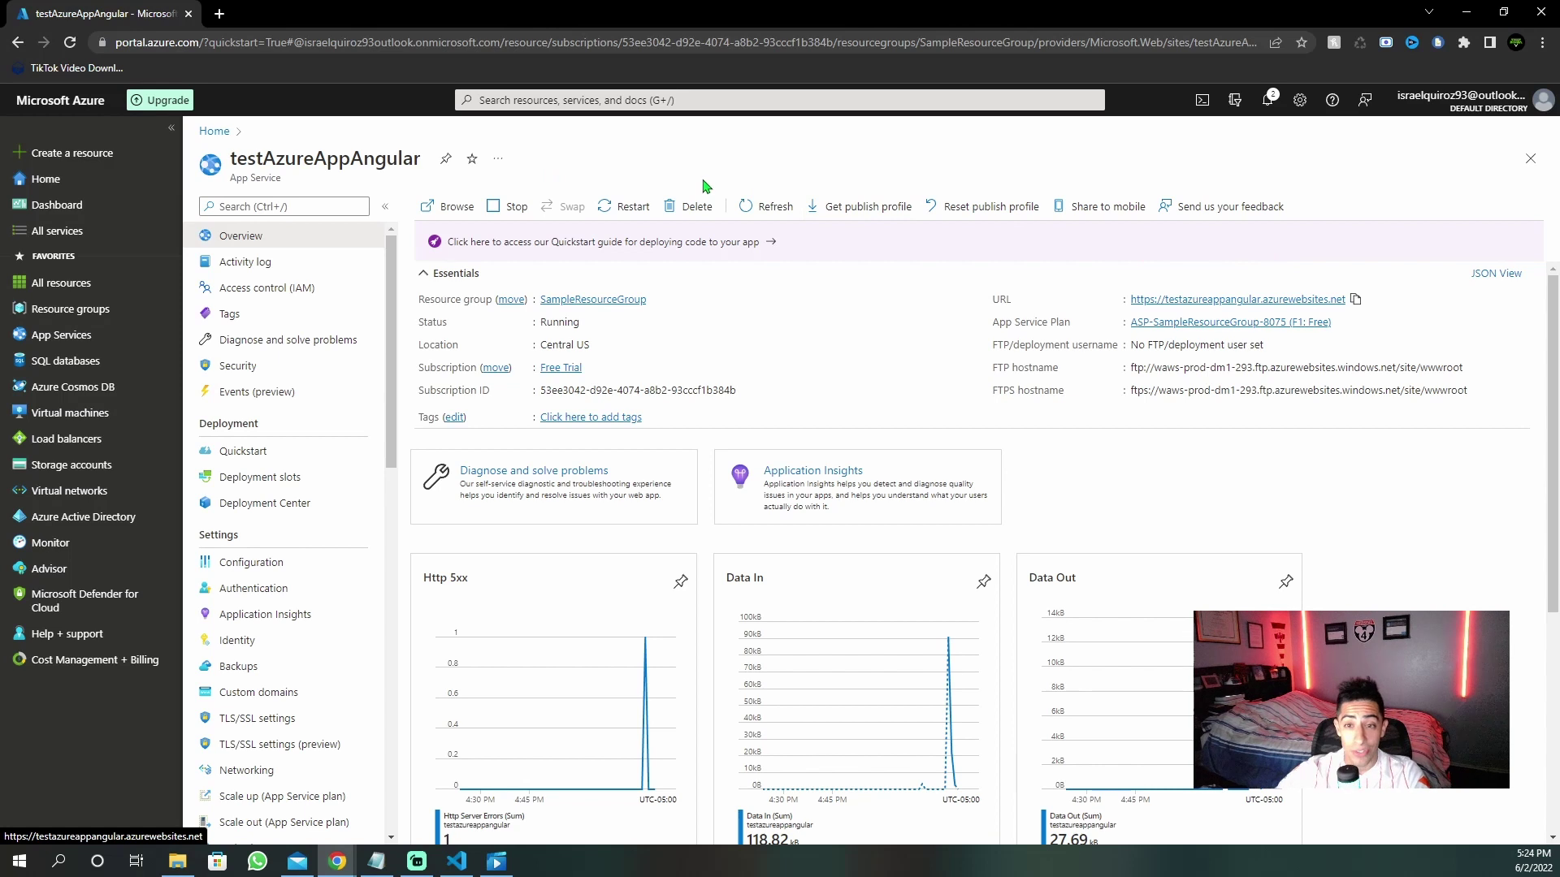
pyautogui.click(1173, 305)
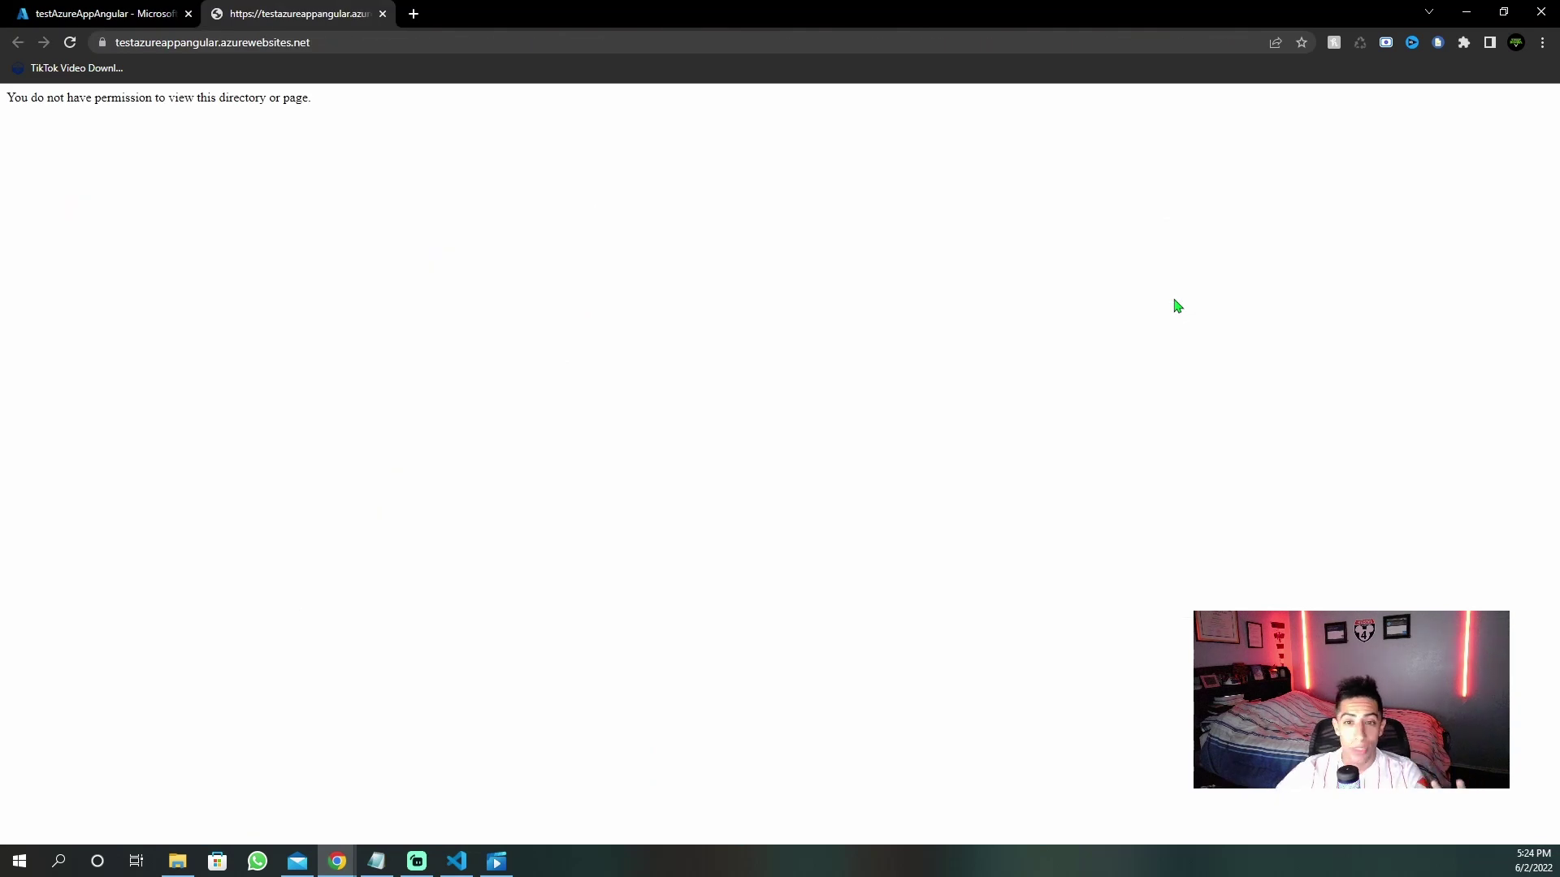
pyautogui.moveTo(14, 97); pyautogui.dragTo(318, 110)
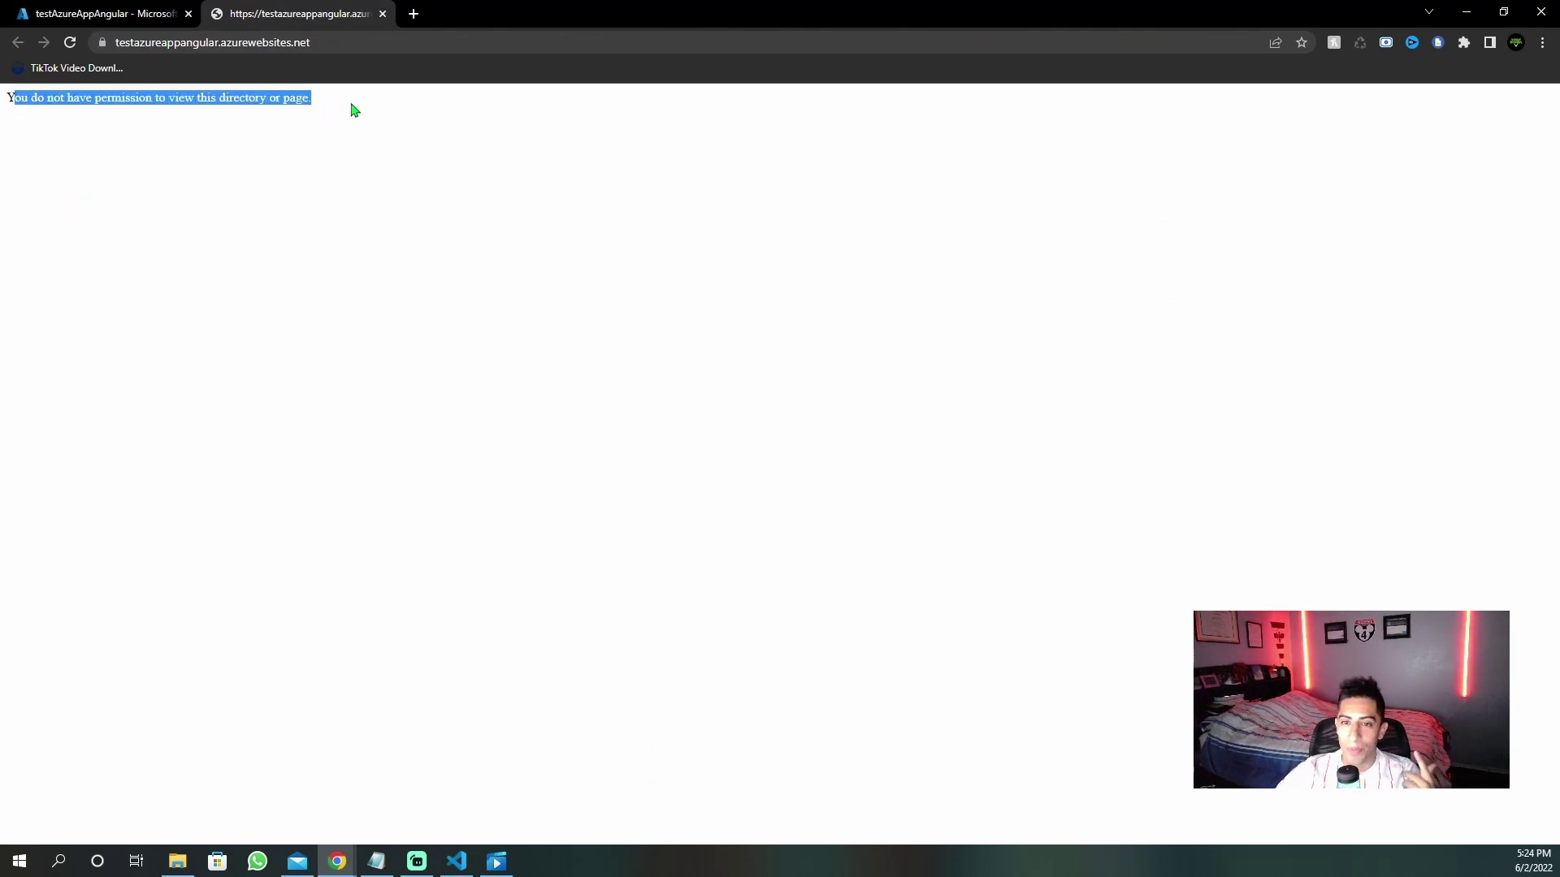
pyautogui.click(358, 108)
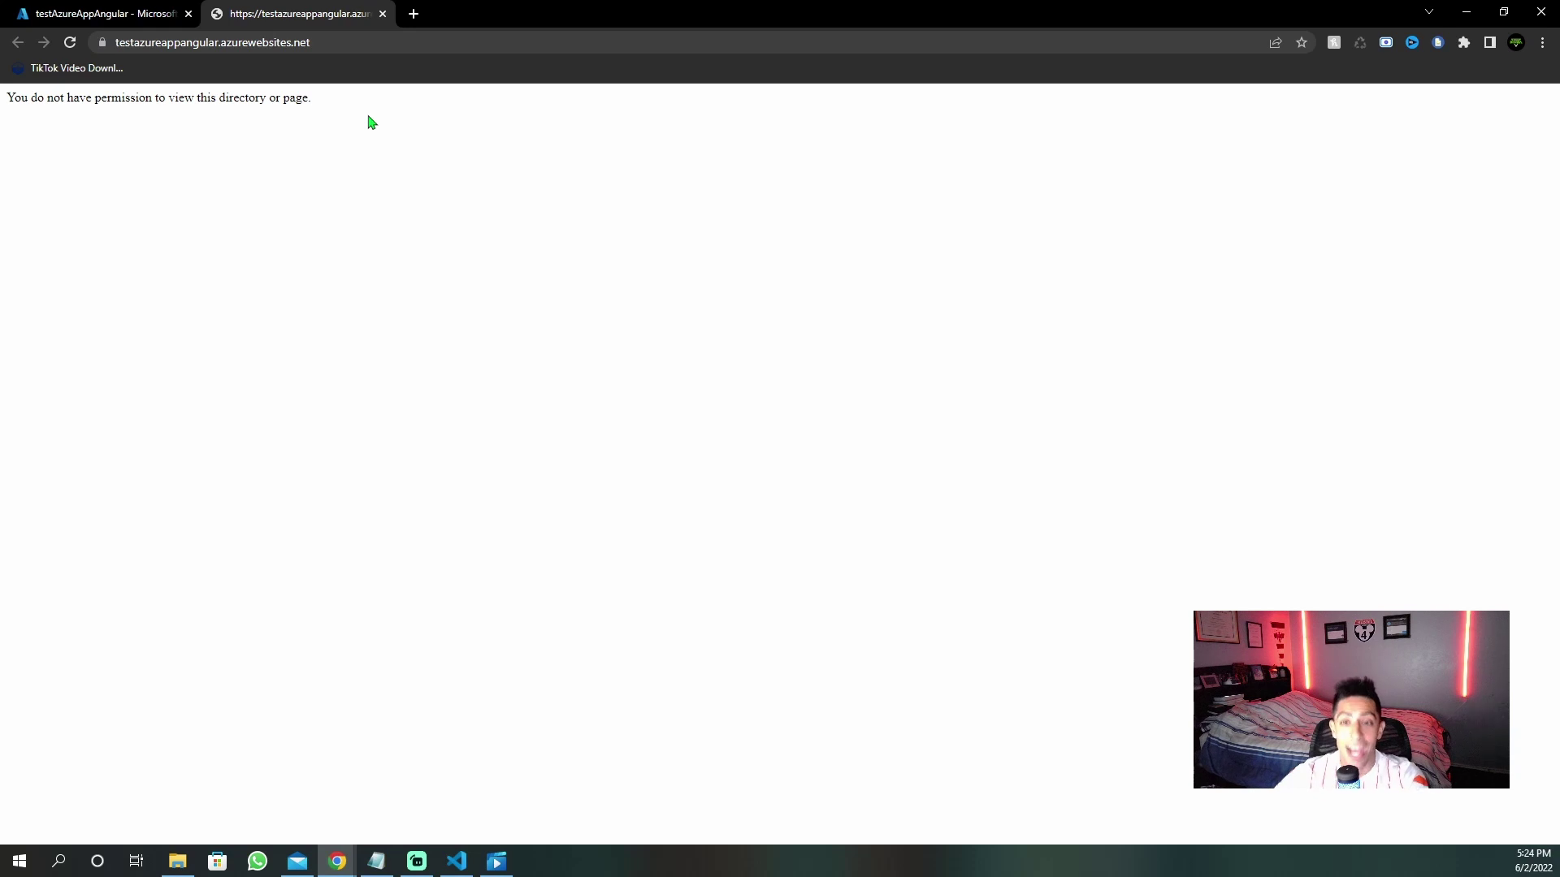
pyautogui.click(383, 14)
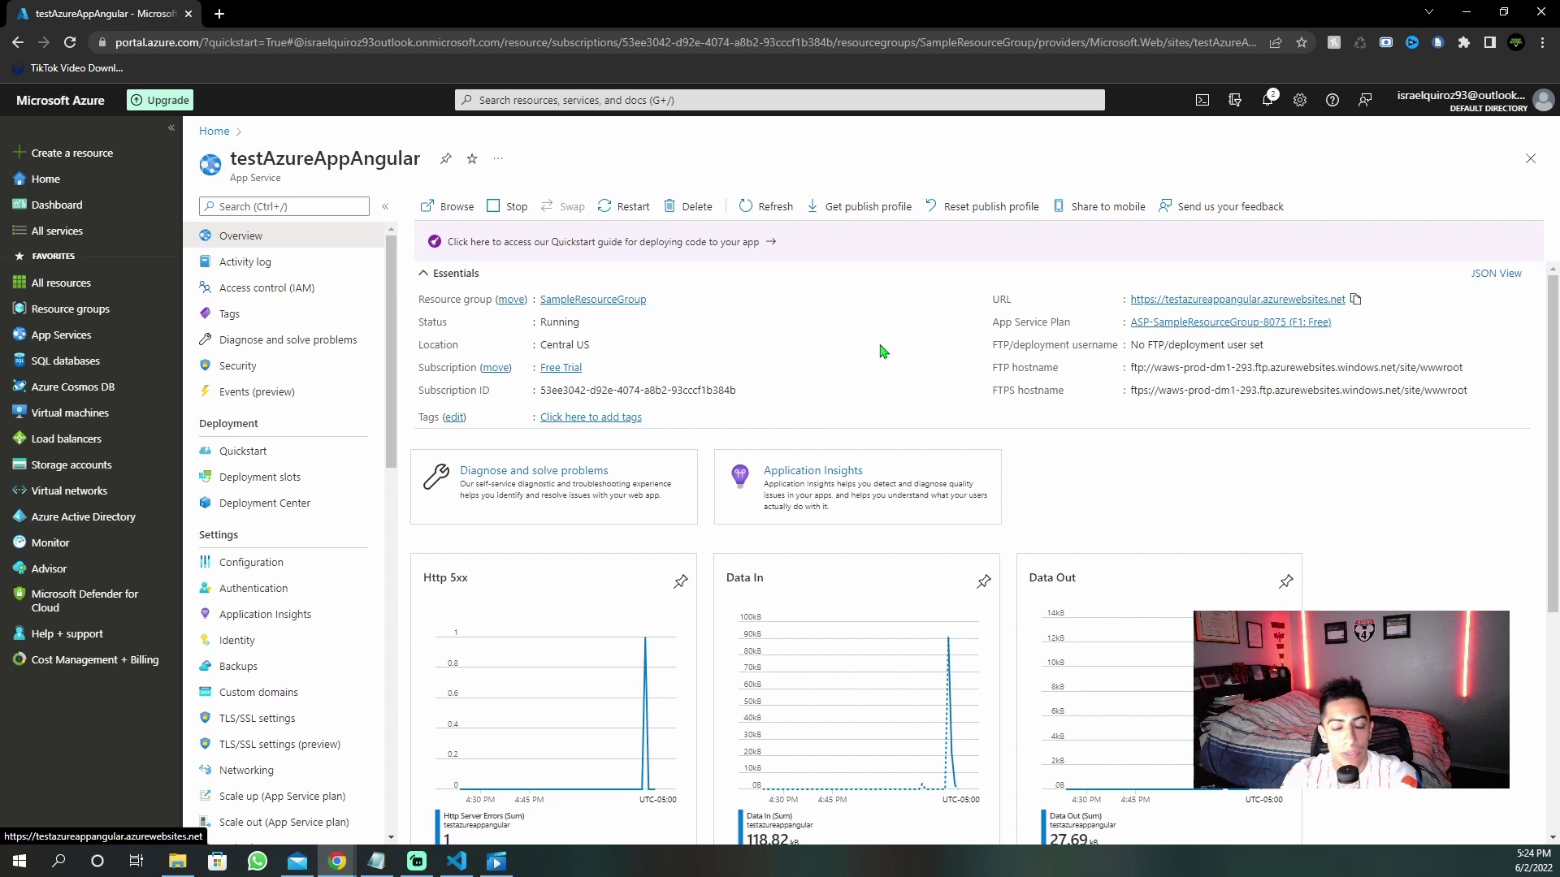
pyautogui.click(1219, 301)
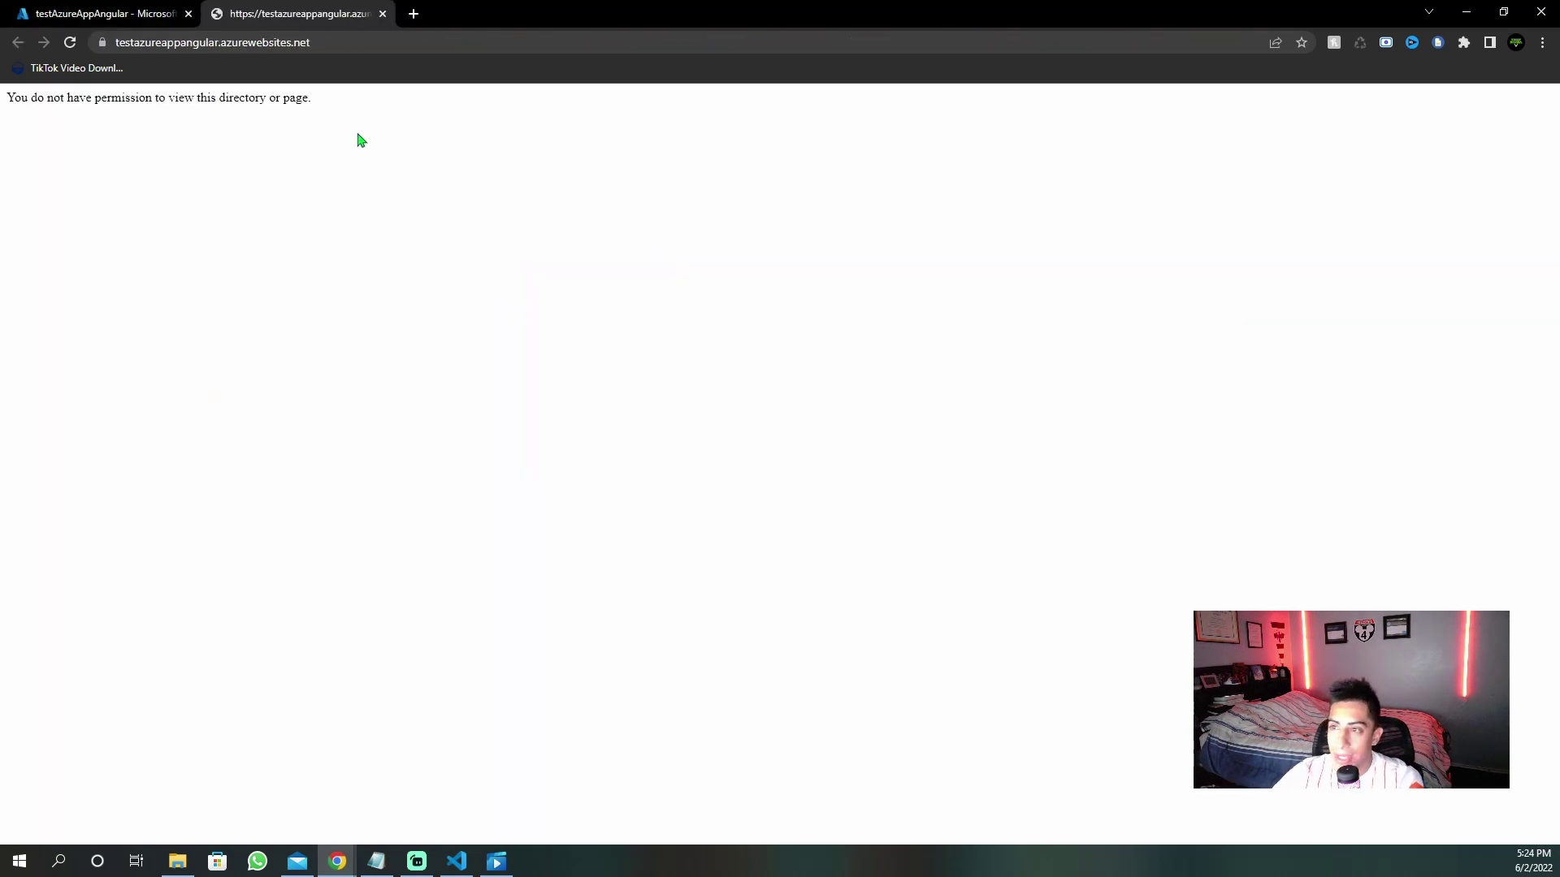
pyautogui.moveTo(345, 108); pyautogui.dragTo(6, 98)
pyautogui.click(300, 156)
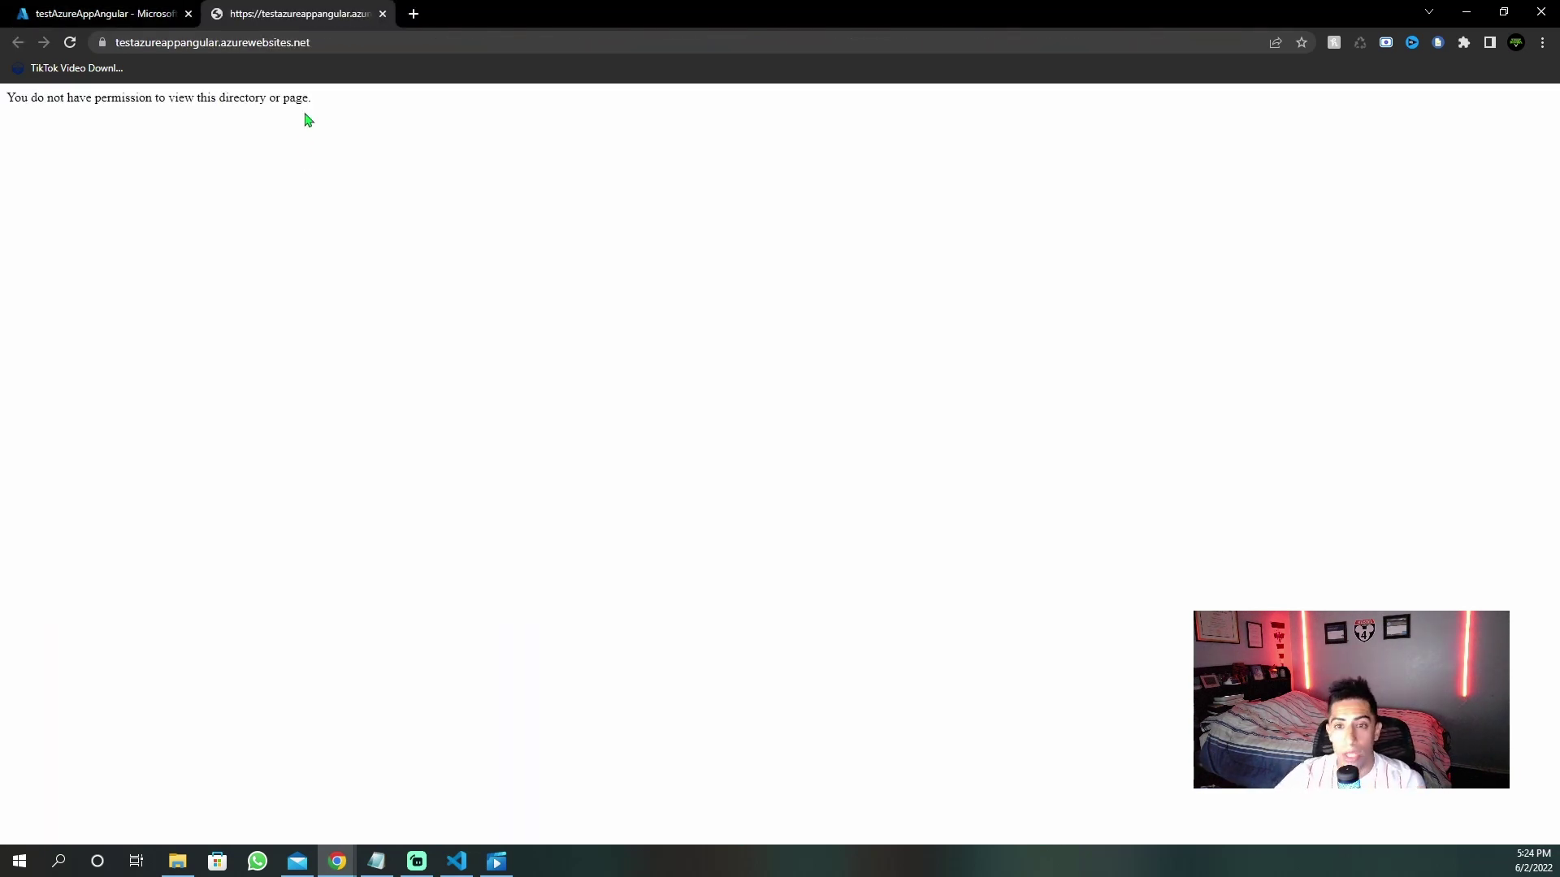
pyautogui.hotkey('ctrl', 'w')
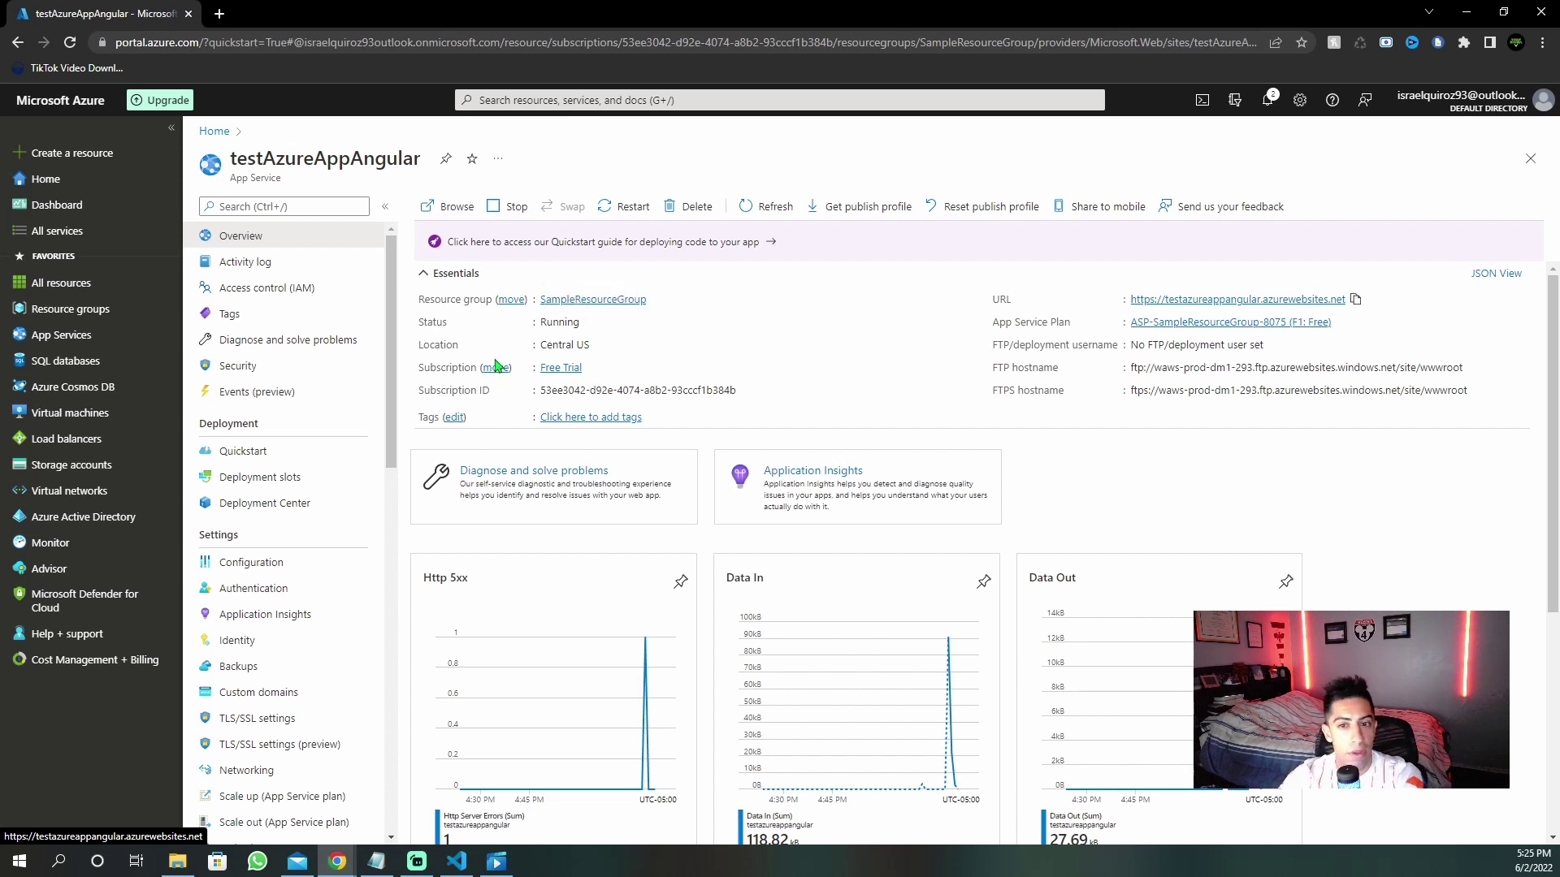
# - Open the default documents list in the testAzureAppAngular configuration settings
pyautogui.scroll(-2, 320, 411)
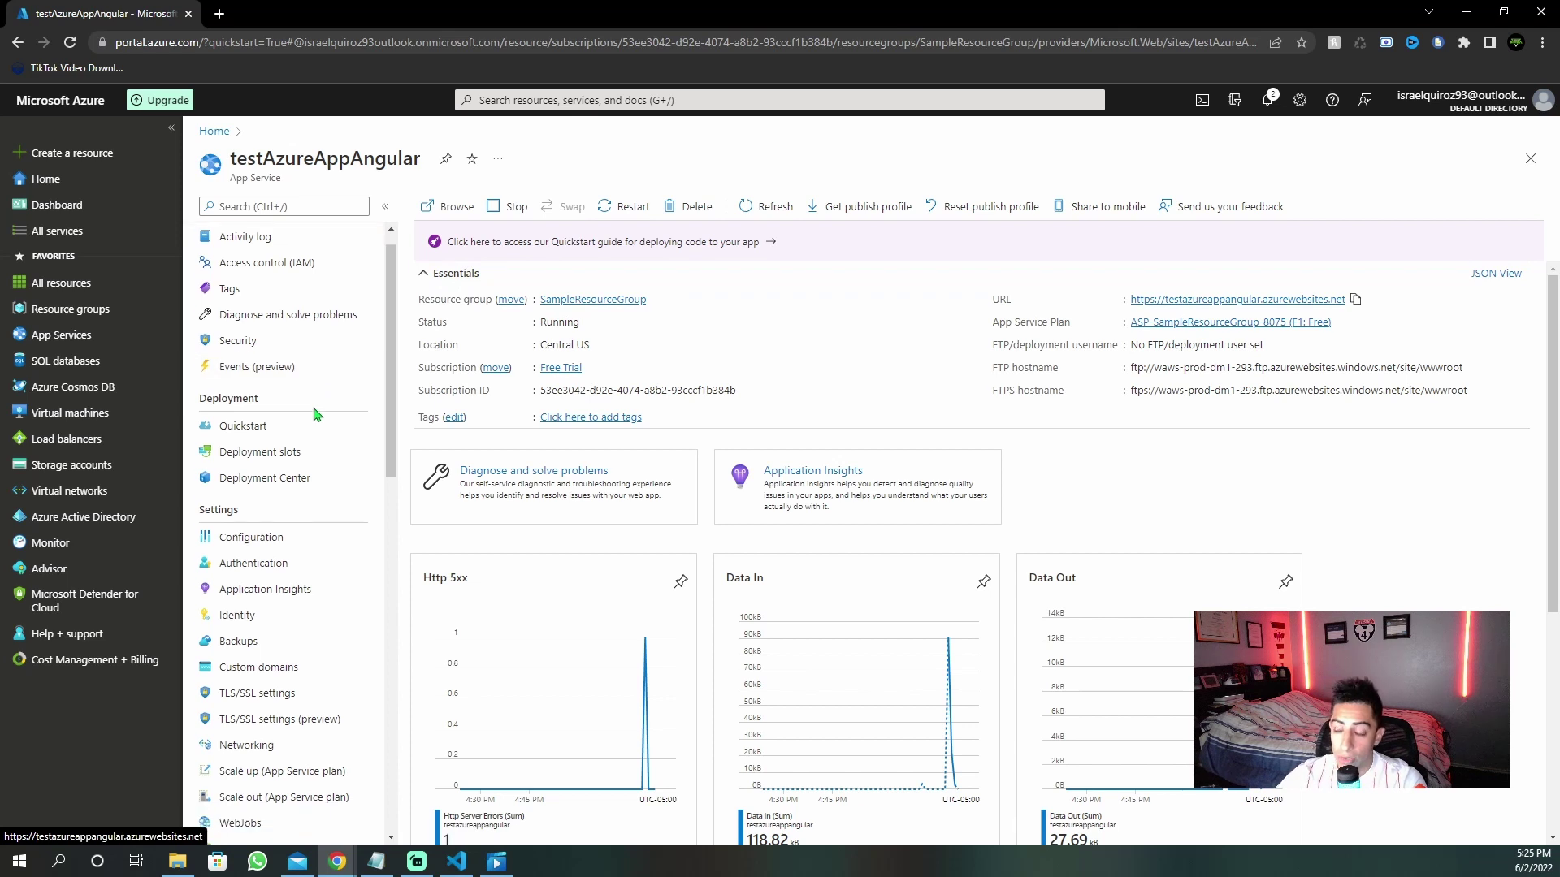
pyautogui.click(239, 483)
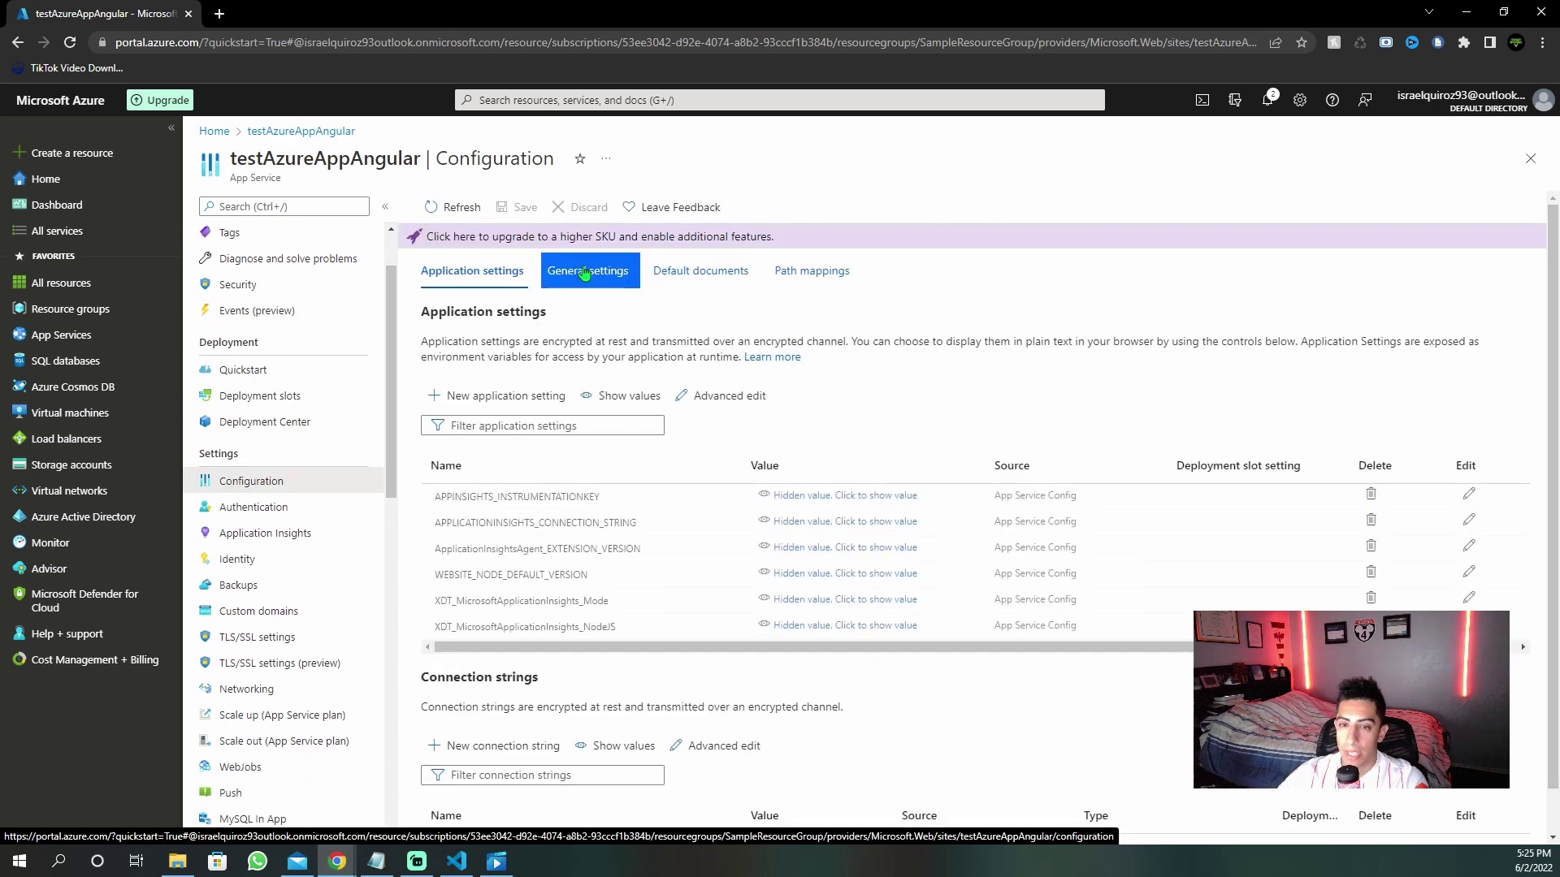
pyautogui.click(572, 275)
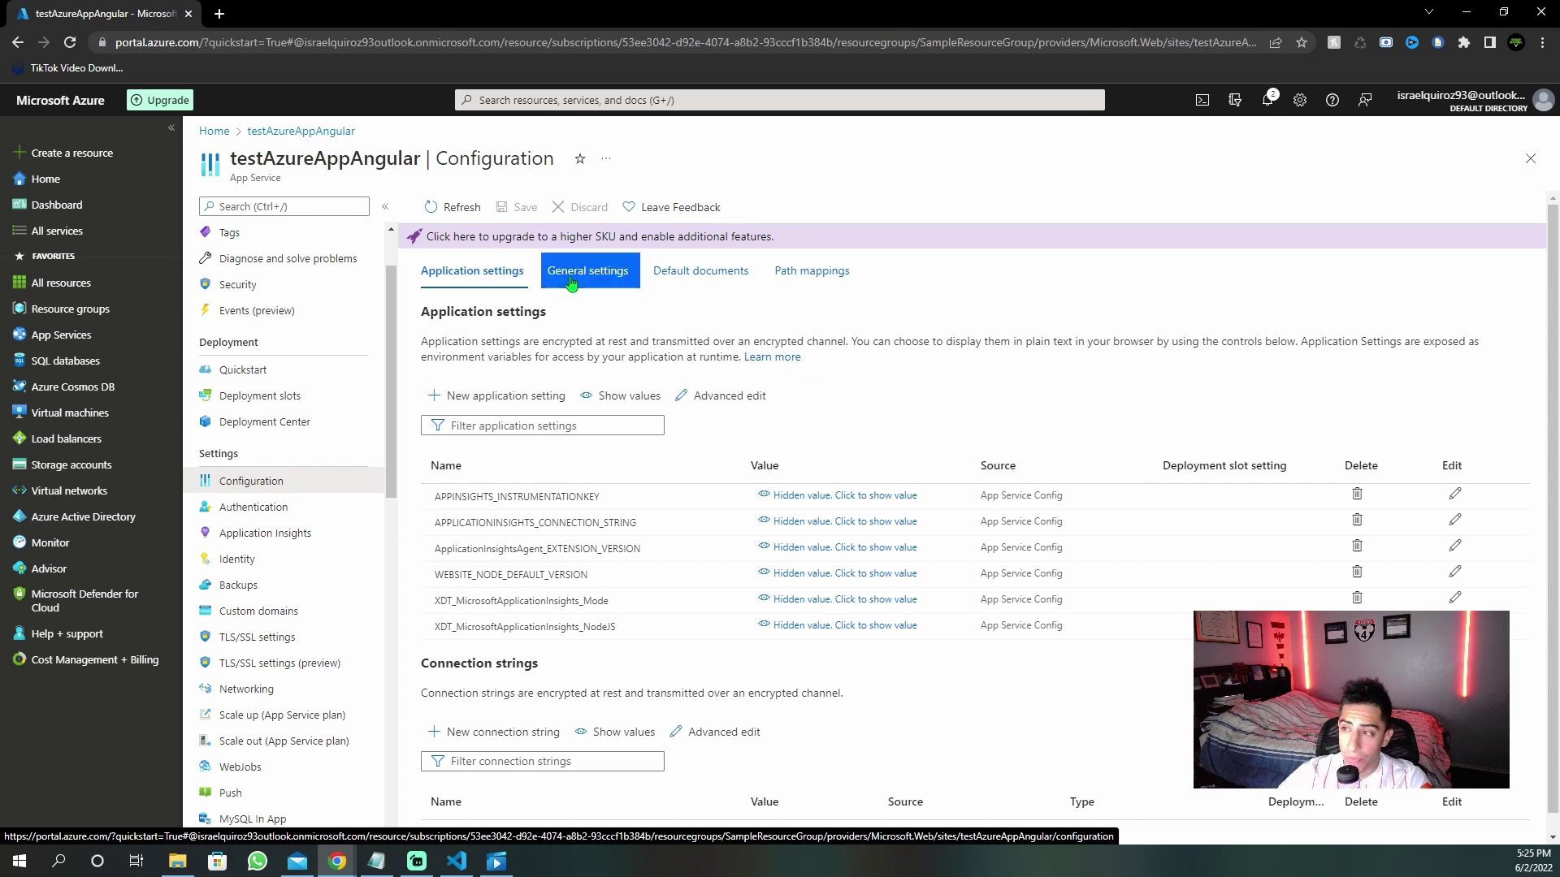
pyautogui.click(675, 283)
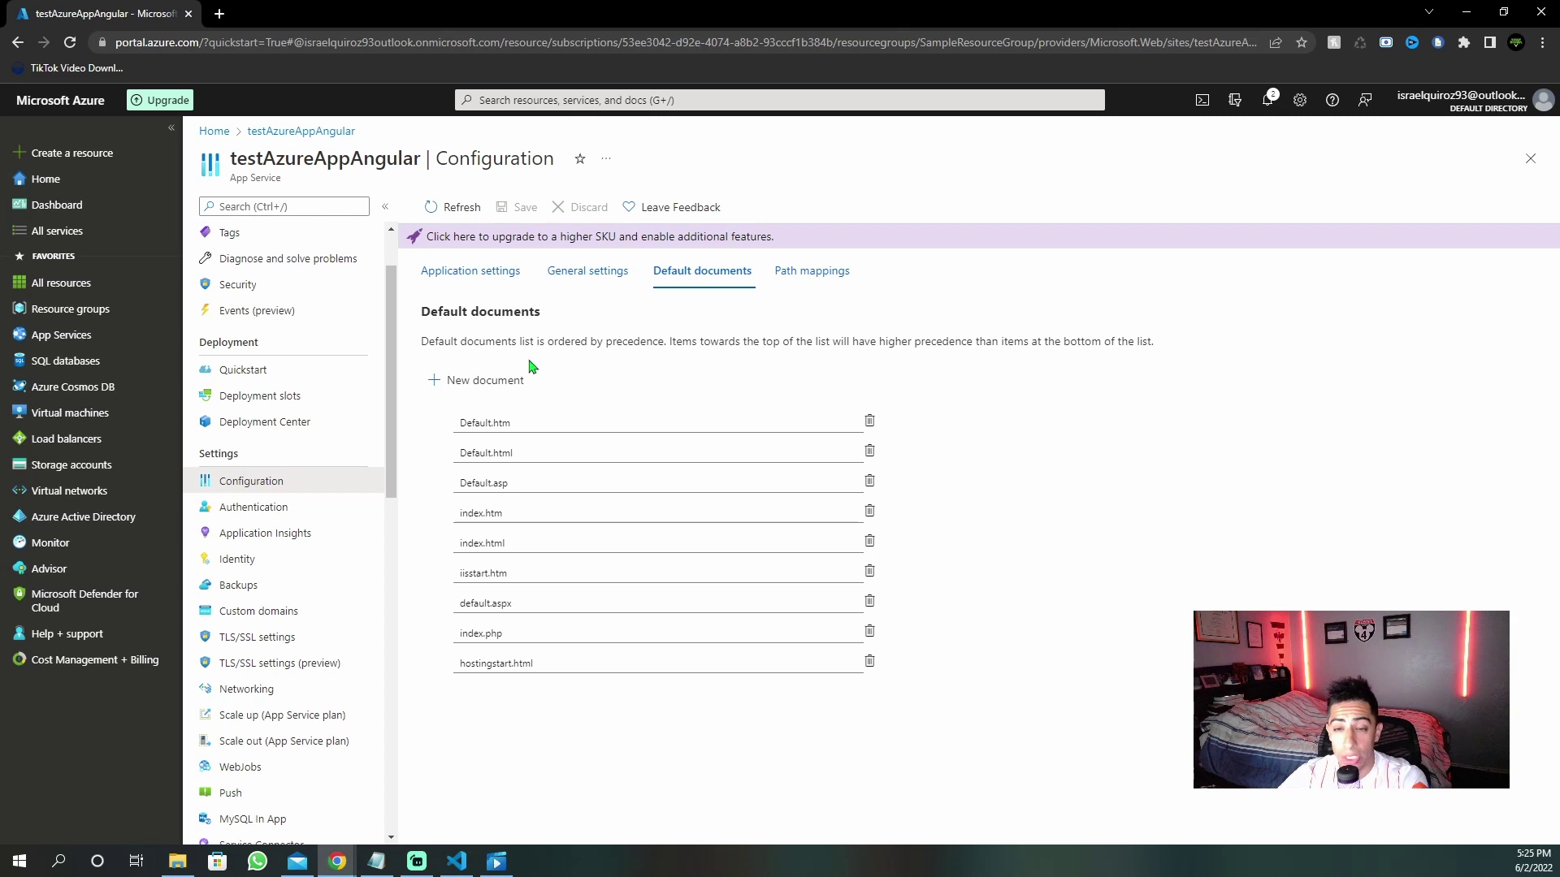
# - Delete every entry except index.html from the web app's default documents list
pyautogui.click(869, 421)
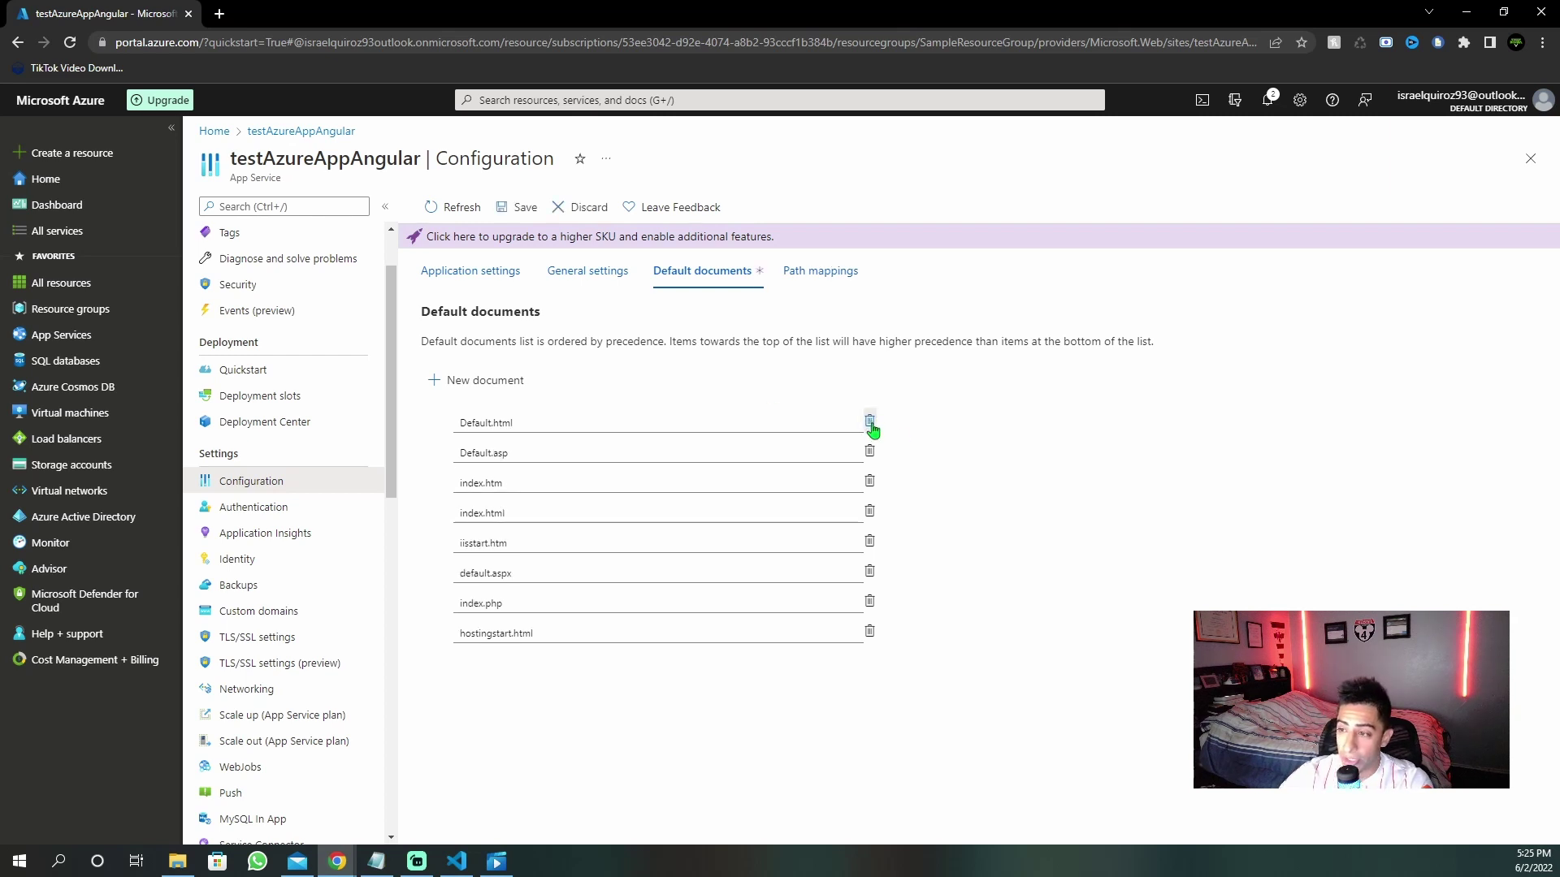
pyautogui.click(869, 421)
pyautogui.click(869, 421)
pyautogui.click(869, 421)
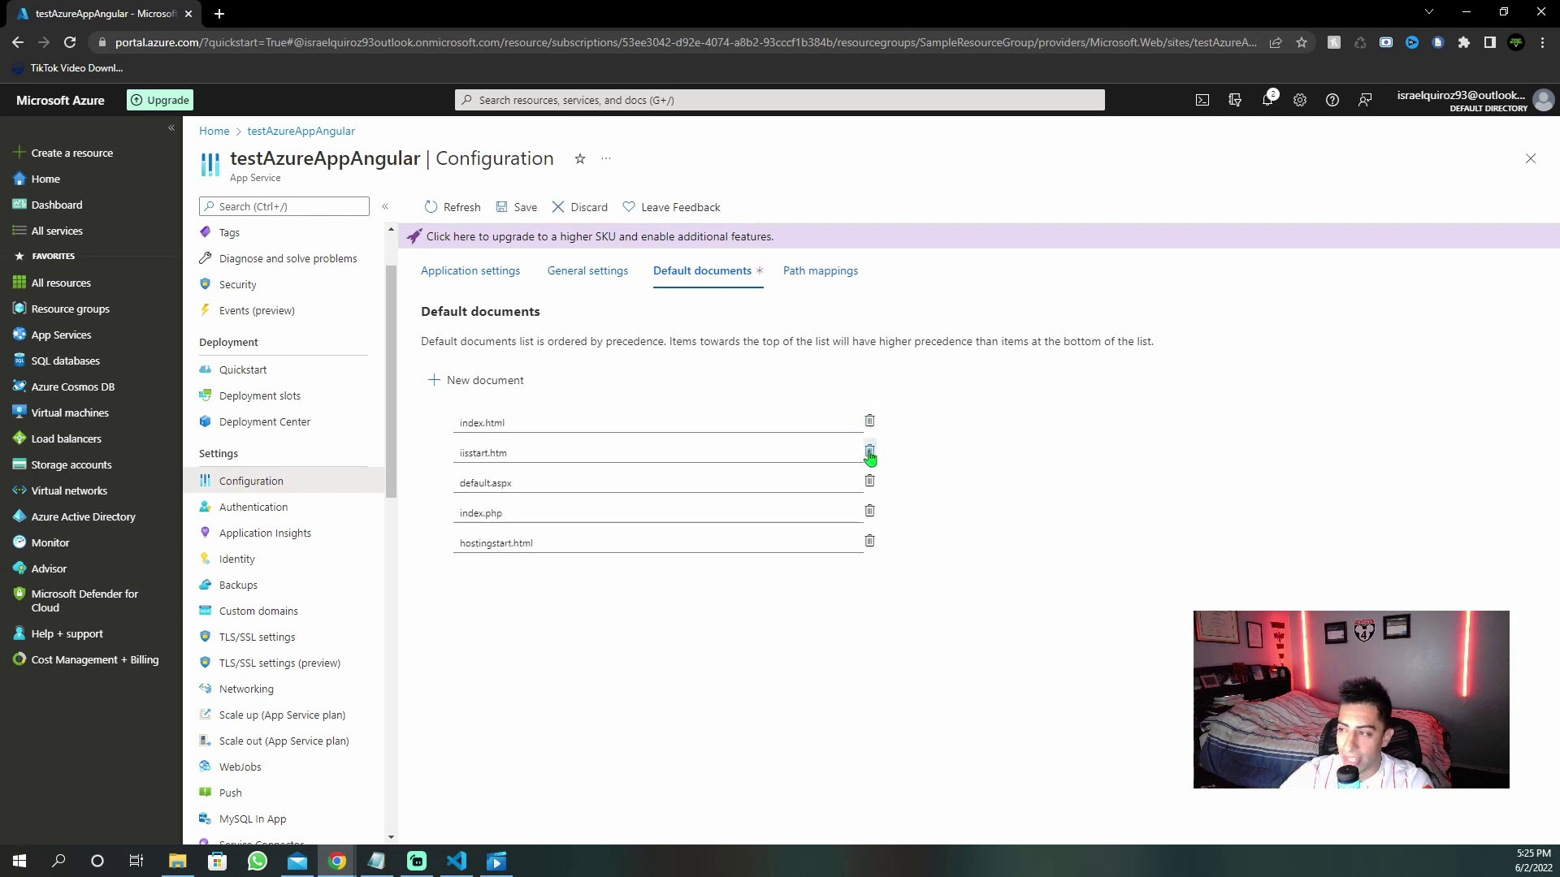
pyautogui.click(869, 451)
pyautogui.click(869, 452)
pyautogui.click(870, 454)
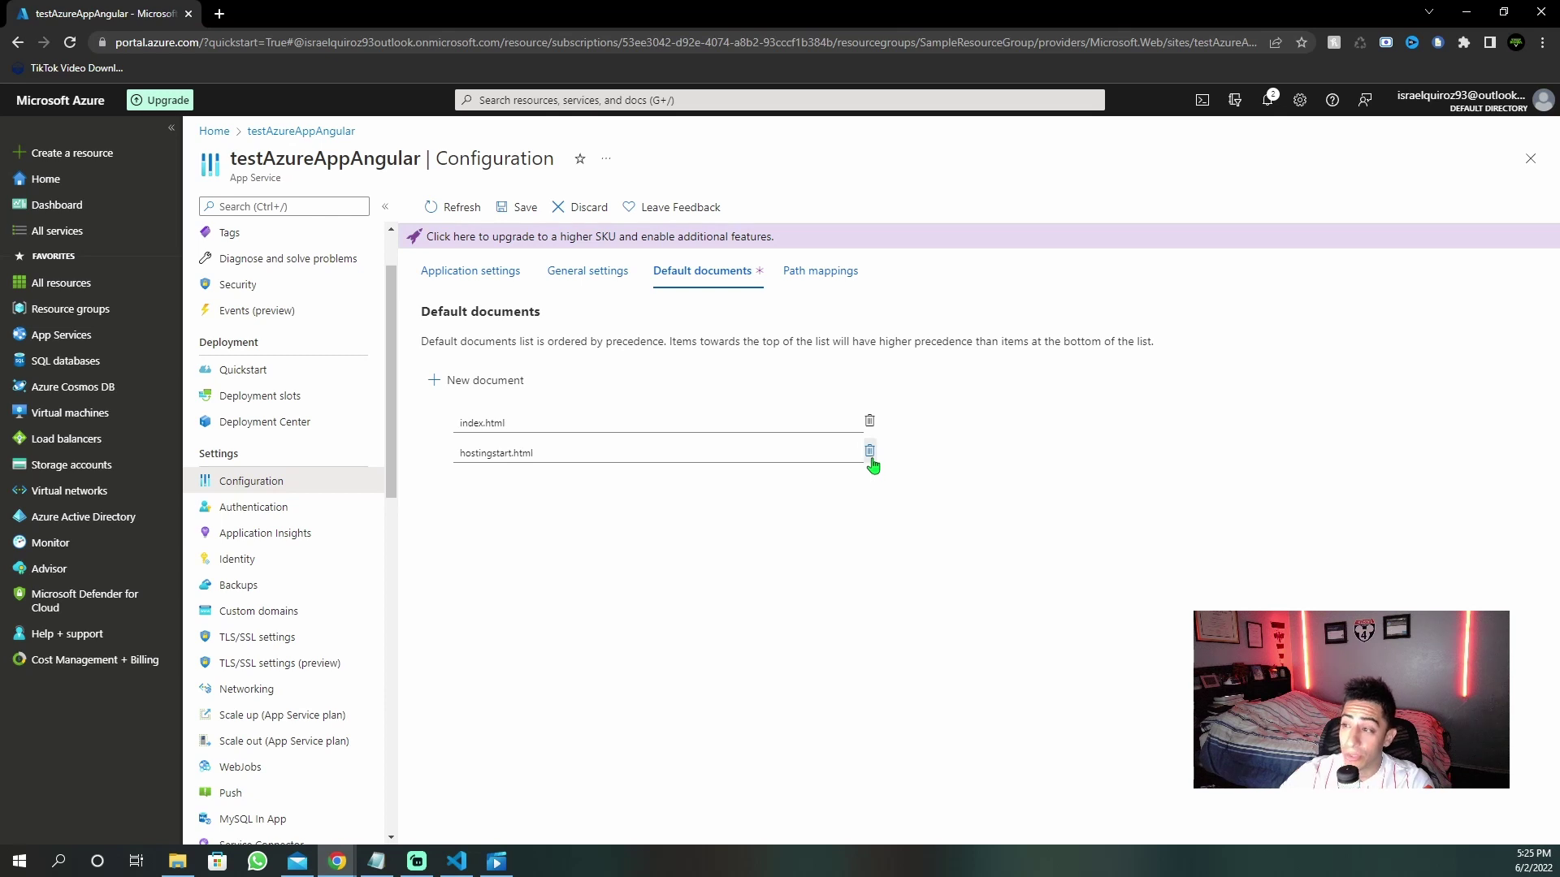
pyautogui.click(870, 454)
# - Open the path mappings settings and examine the physical path of the root virtual application
pyautogui.click(819, 272)
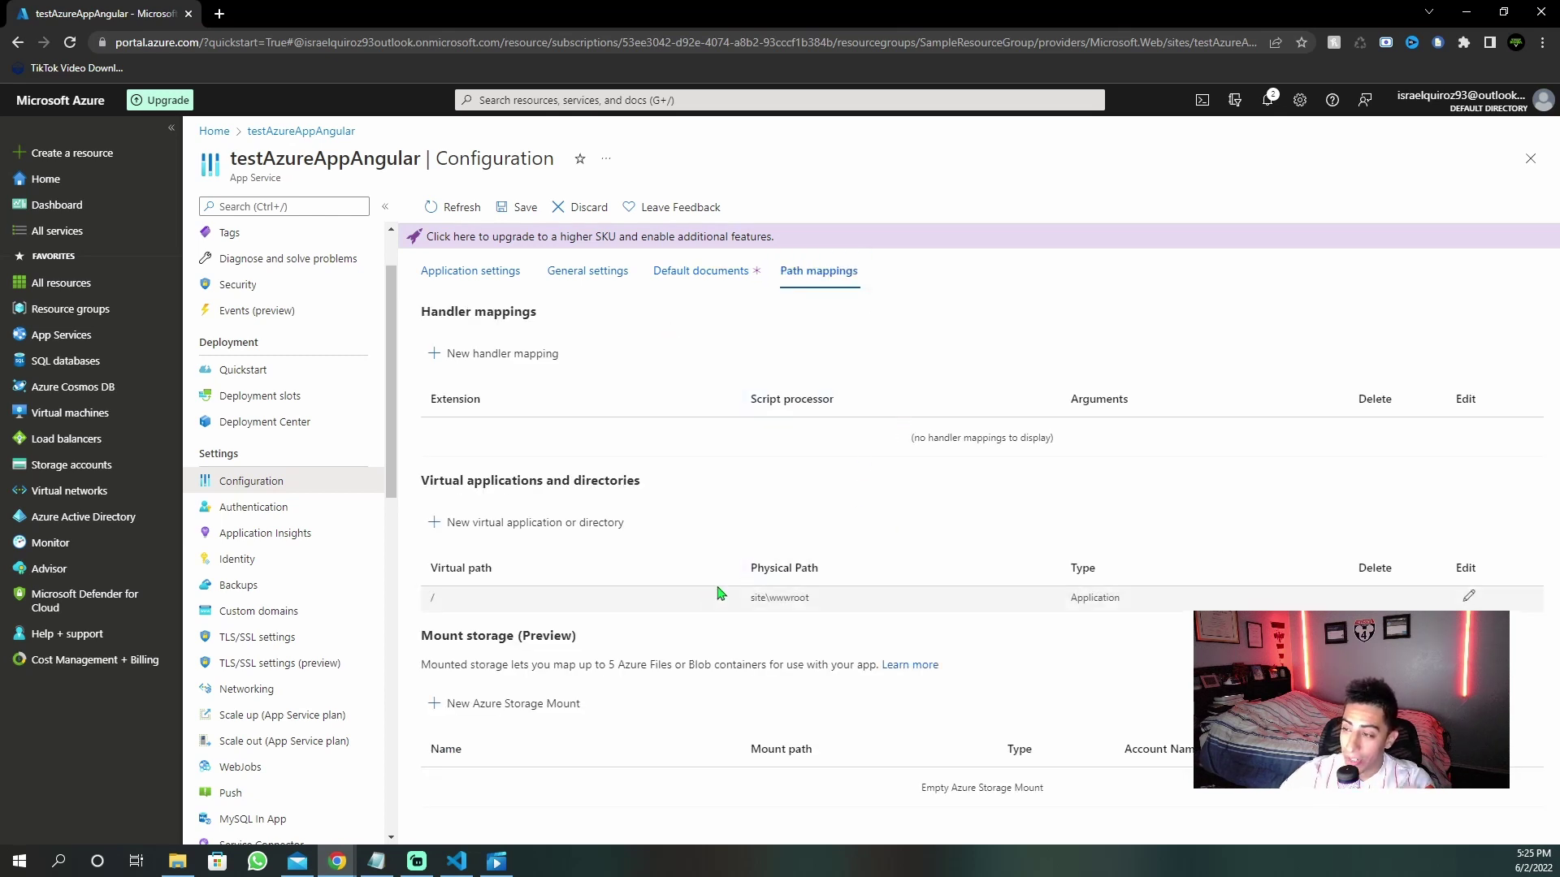
pyautogui.moveTo(754, 597); pyautogui.dragTo(821, 606)
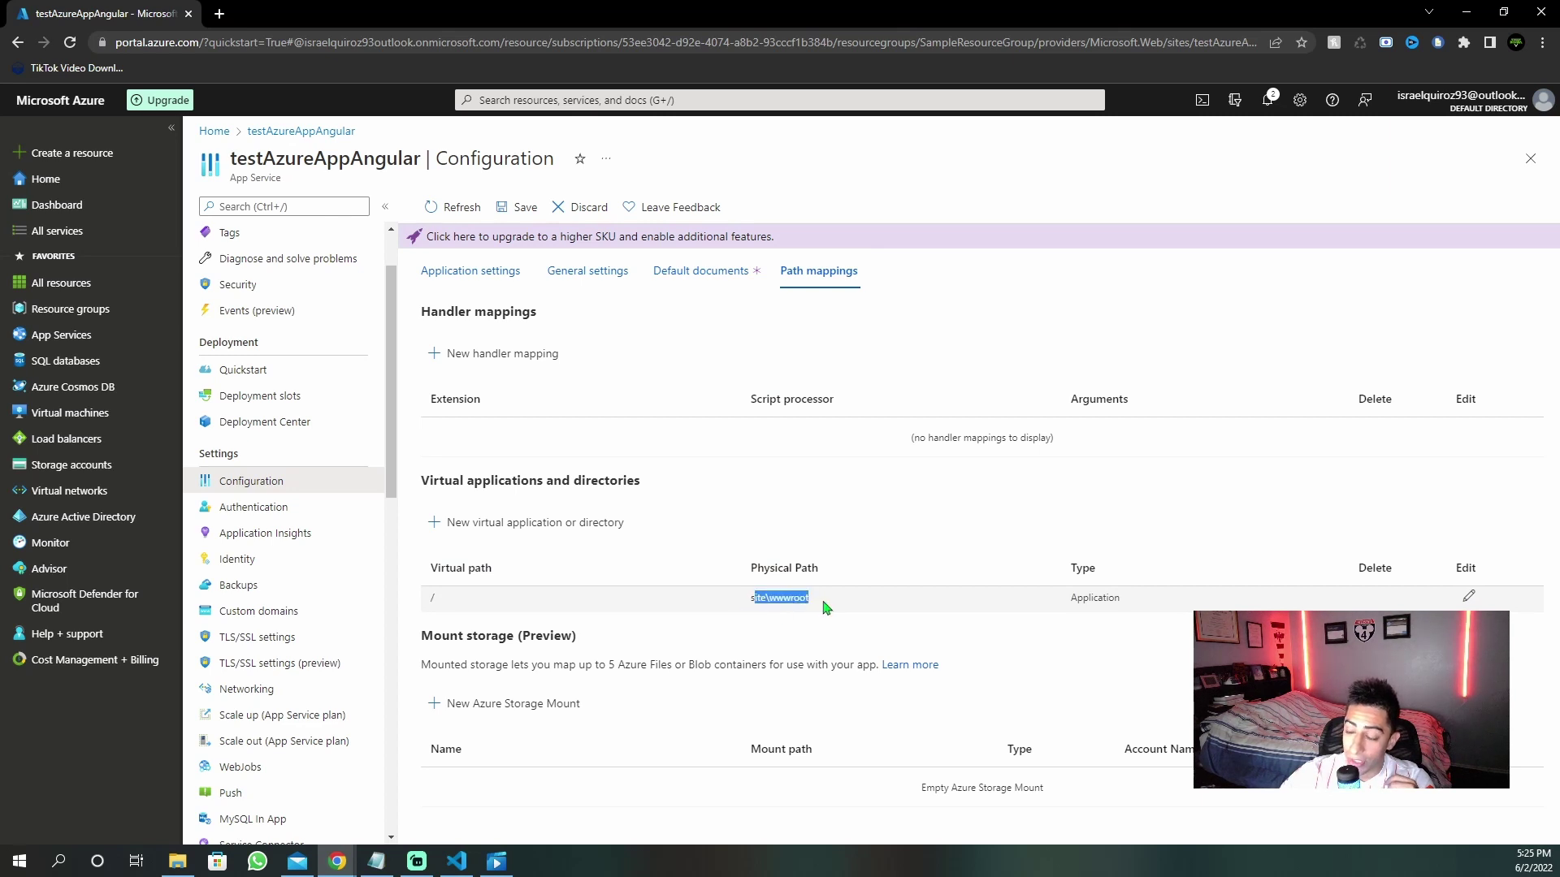
pyautogui.click(851, 536)
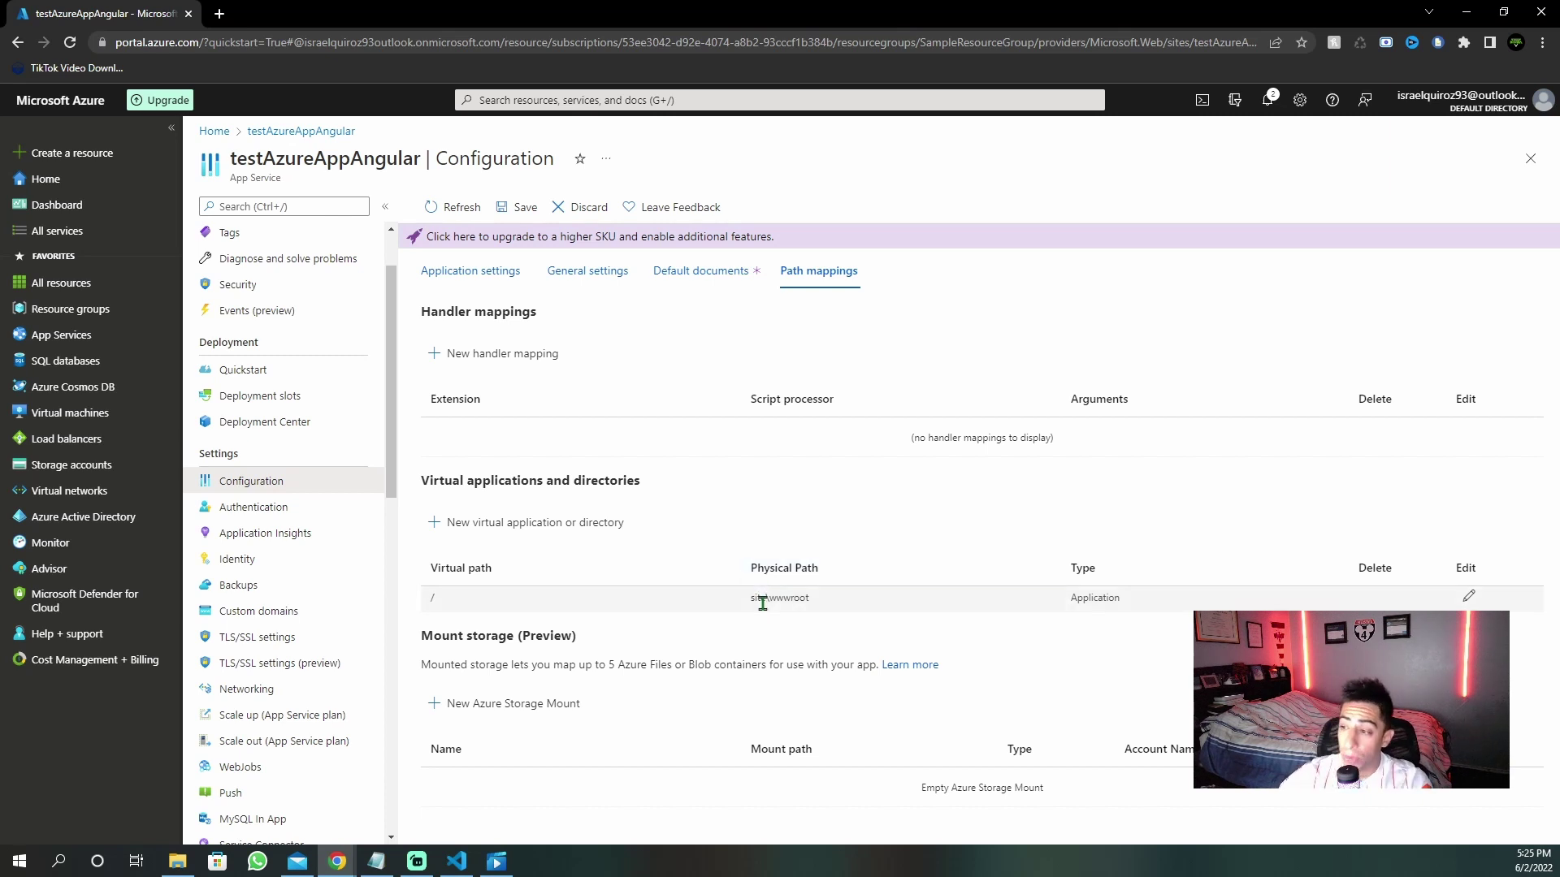
pyautogui.tripleClick(792, 599)
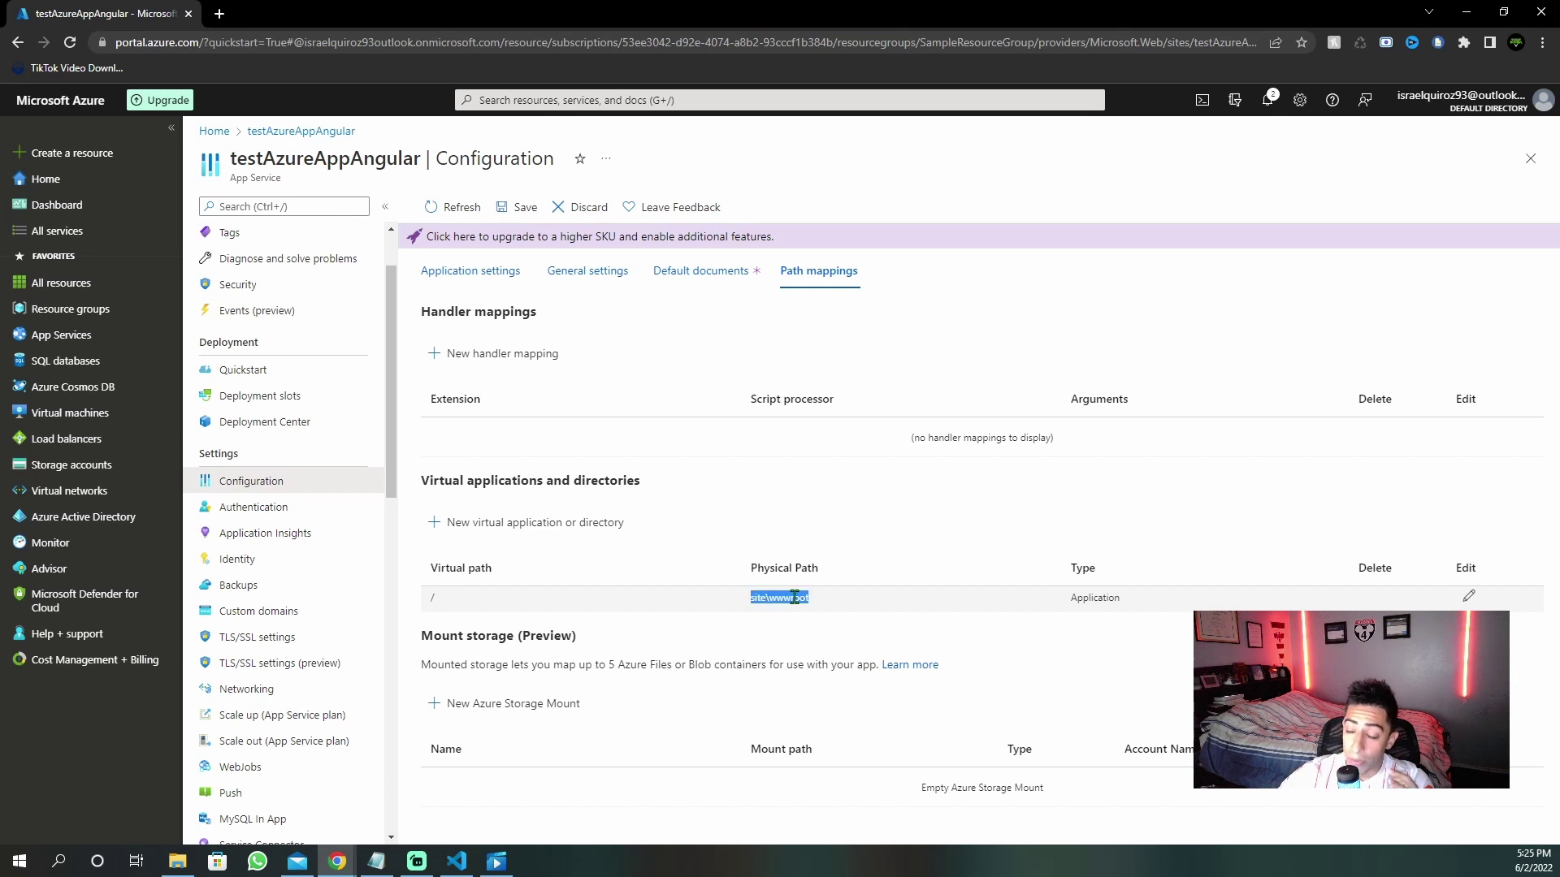
pyautogui.click(843, 605)
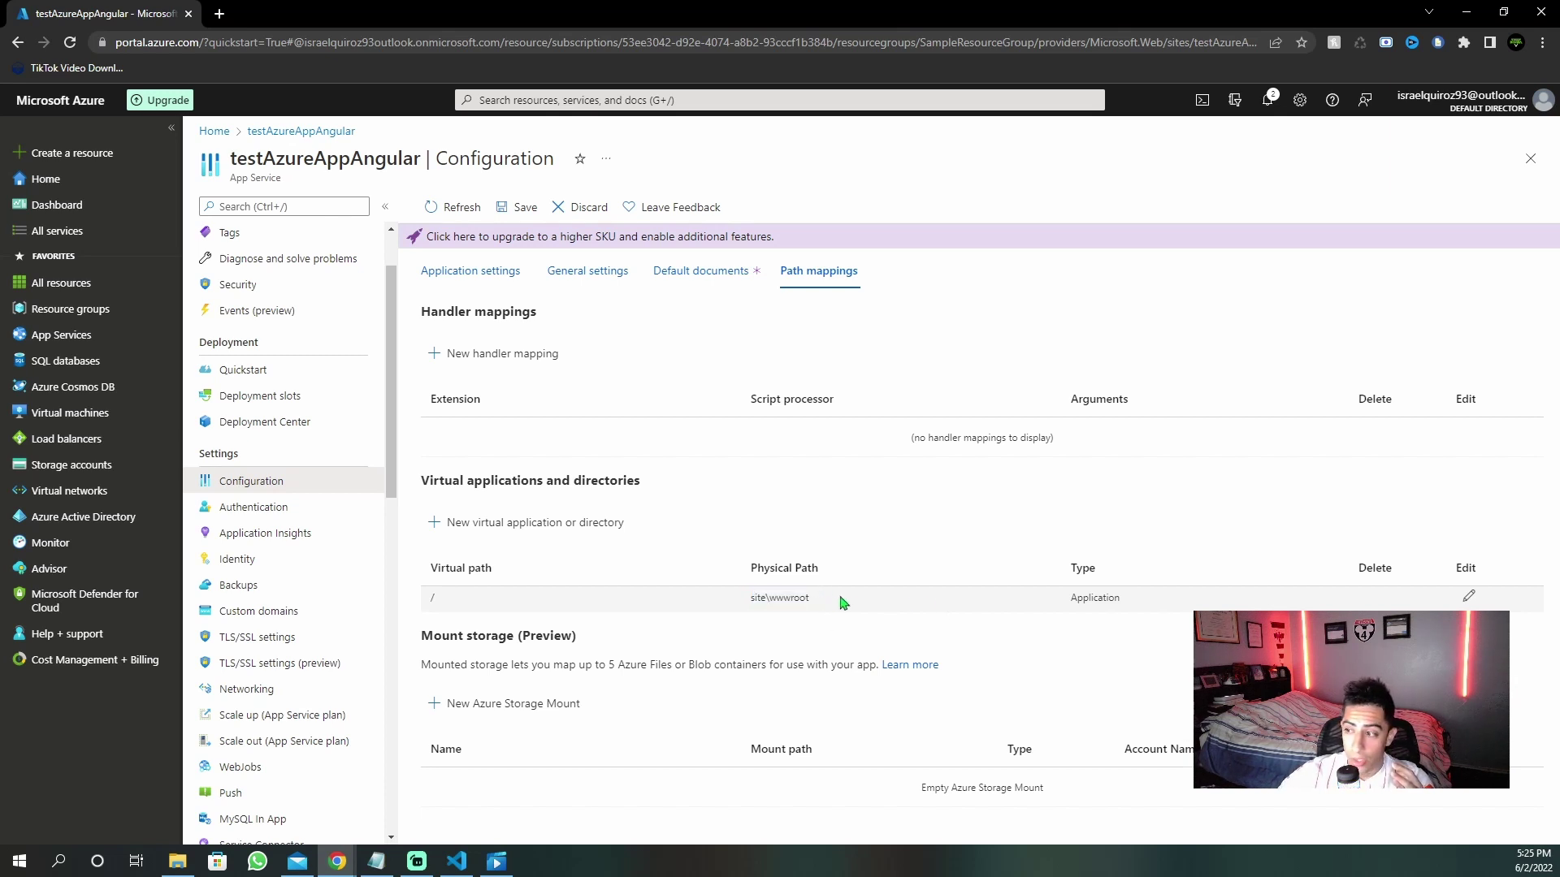
pyautogui.moveTo(749, 599); pyautogui.dragTo(841, 598)
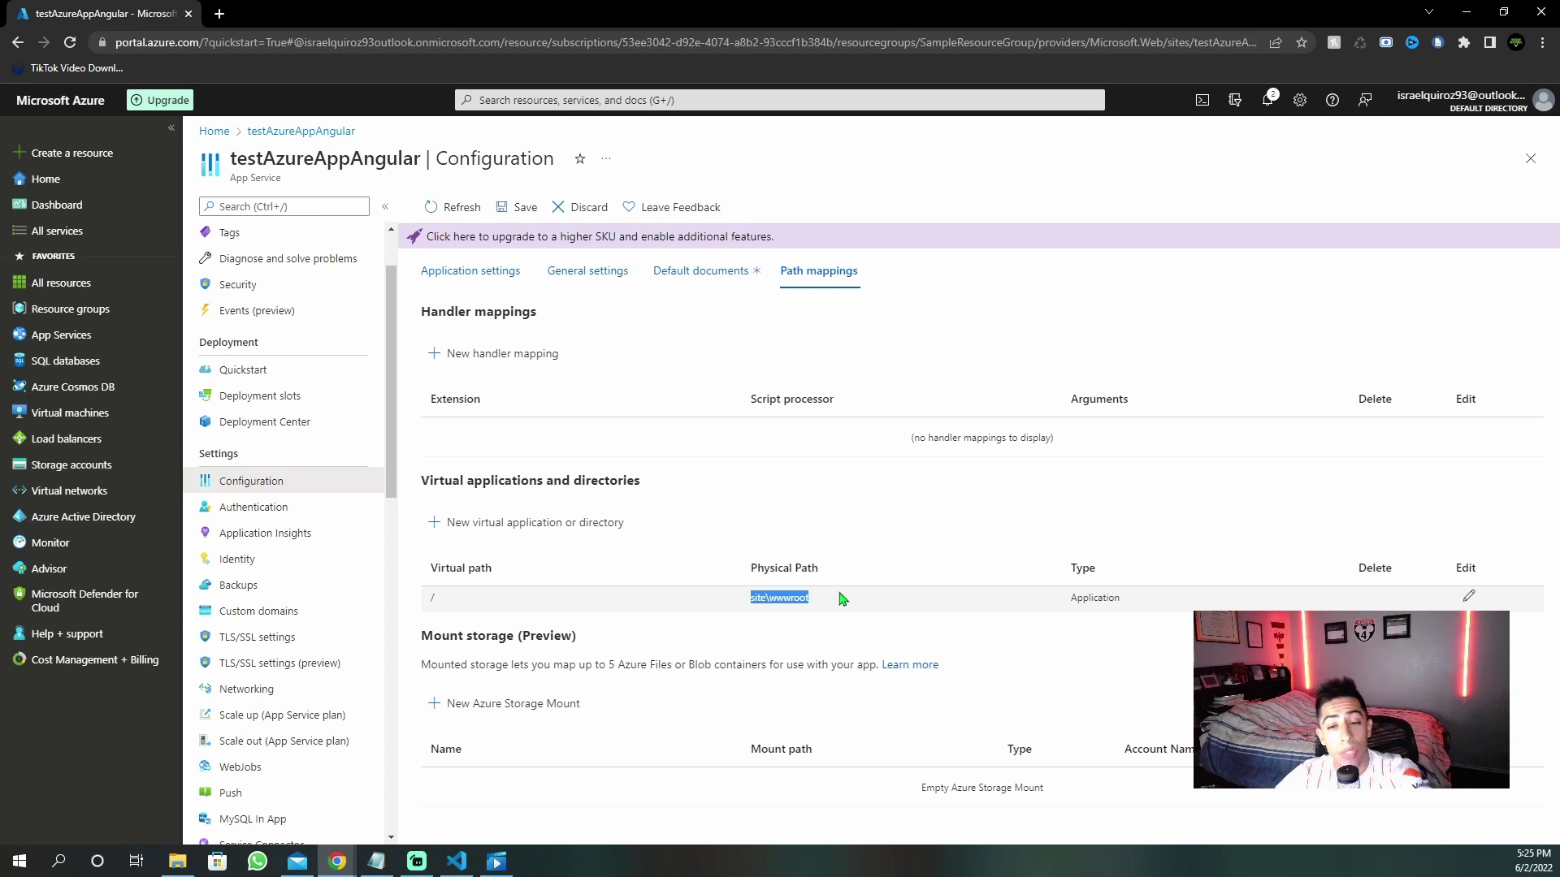
pyautogui.click(822, 599)
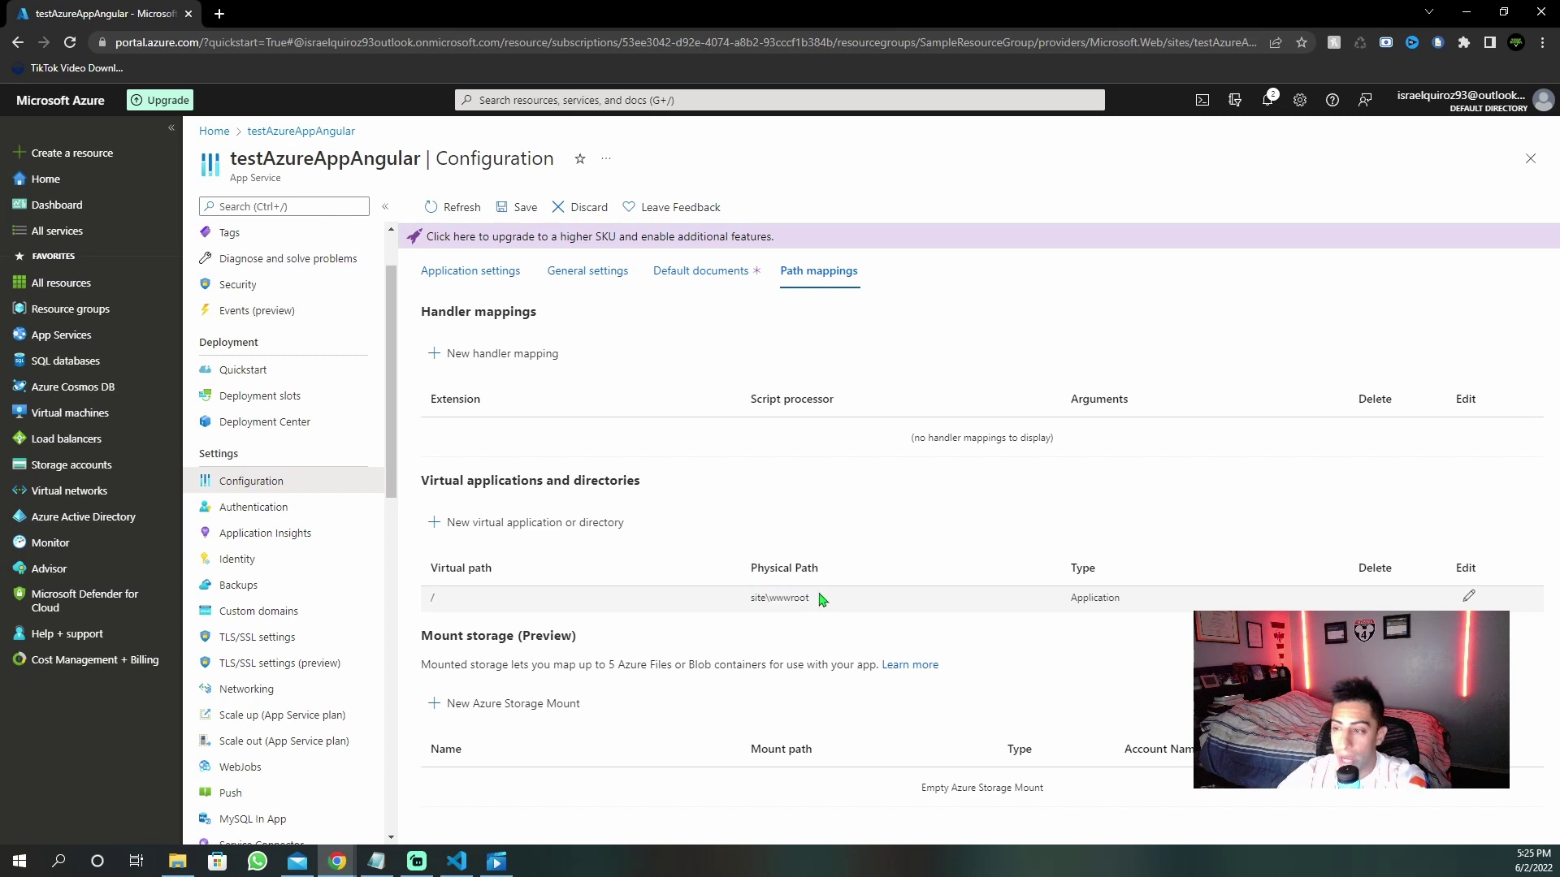
# - Open the root virtual application mapping for editing and extend its physical path to site\wwwroot\
pyautogui.click(1469, 598)
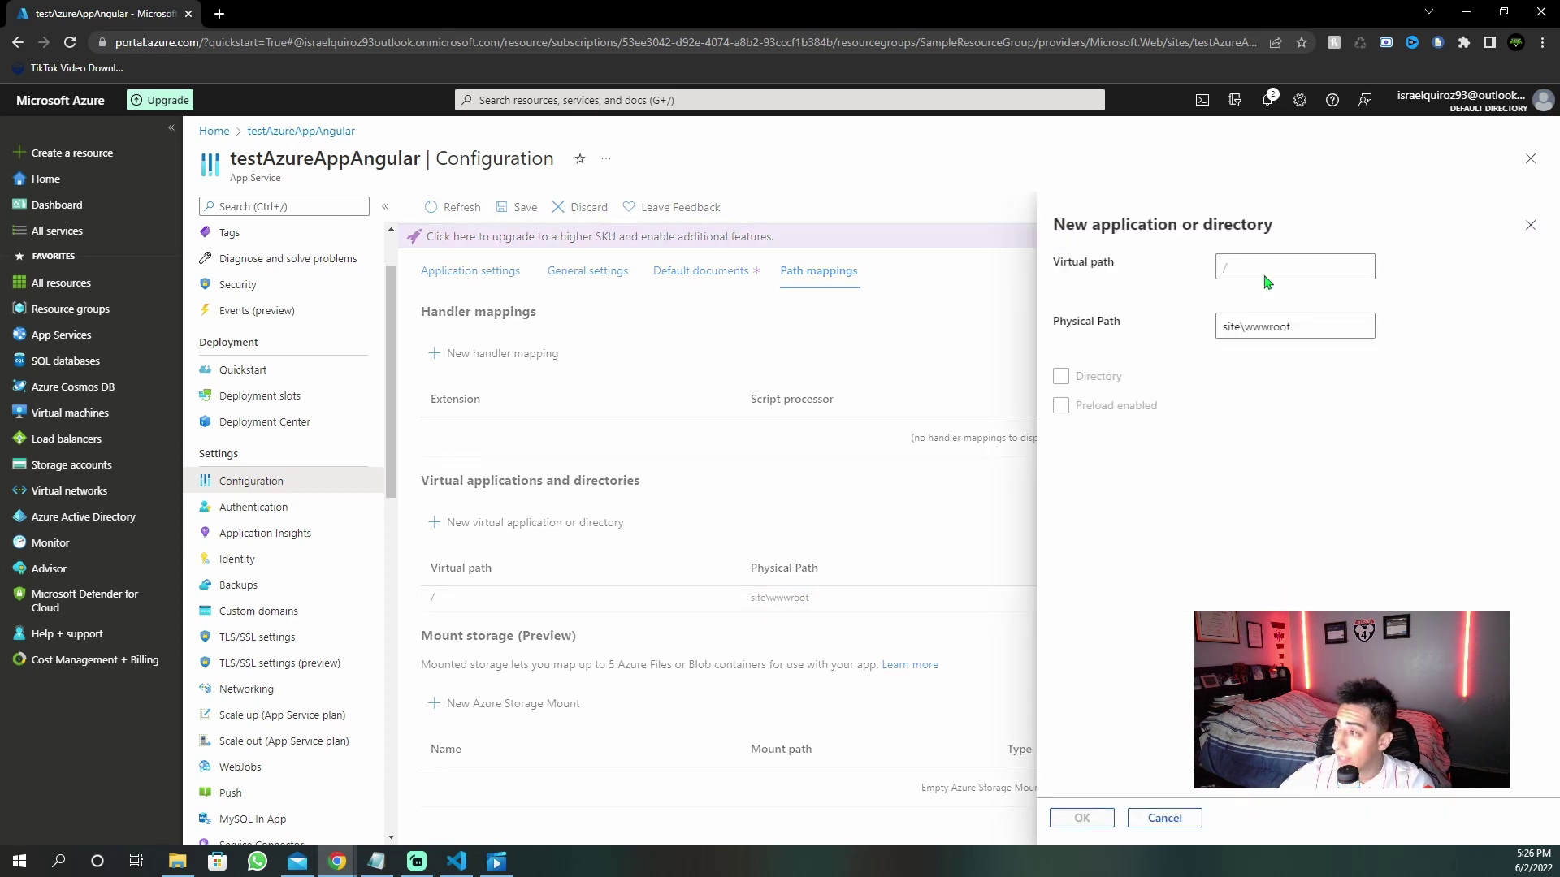
pyautogui.click(1316, 326)
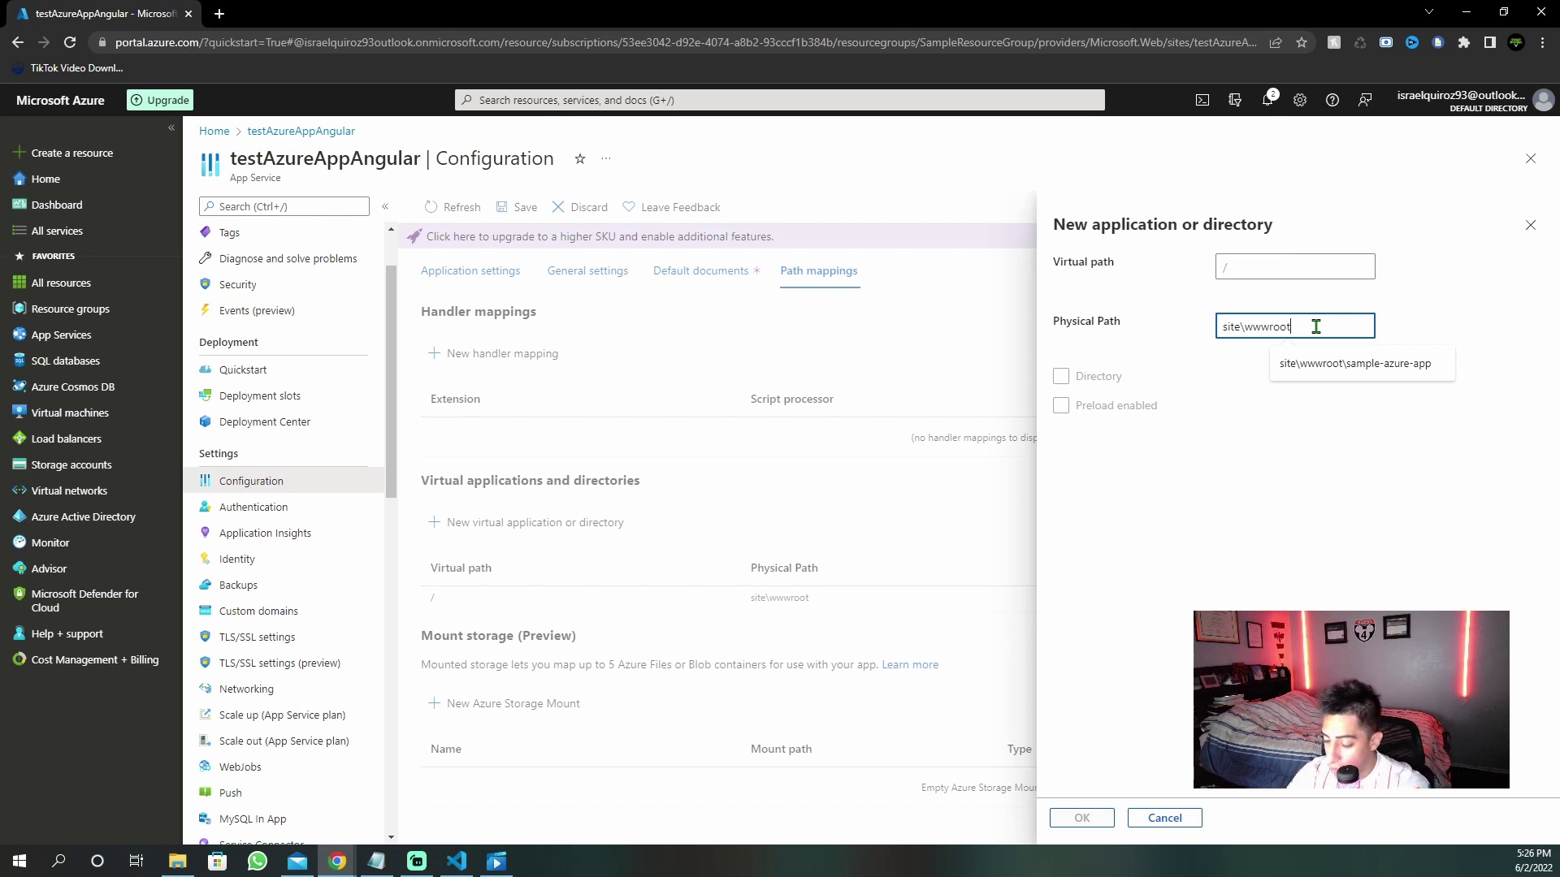
pyautogui.write('\\')
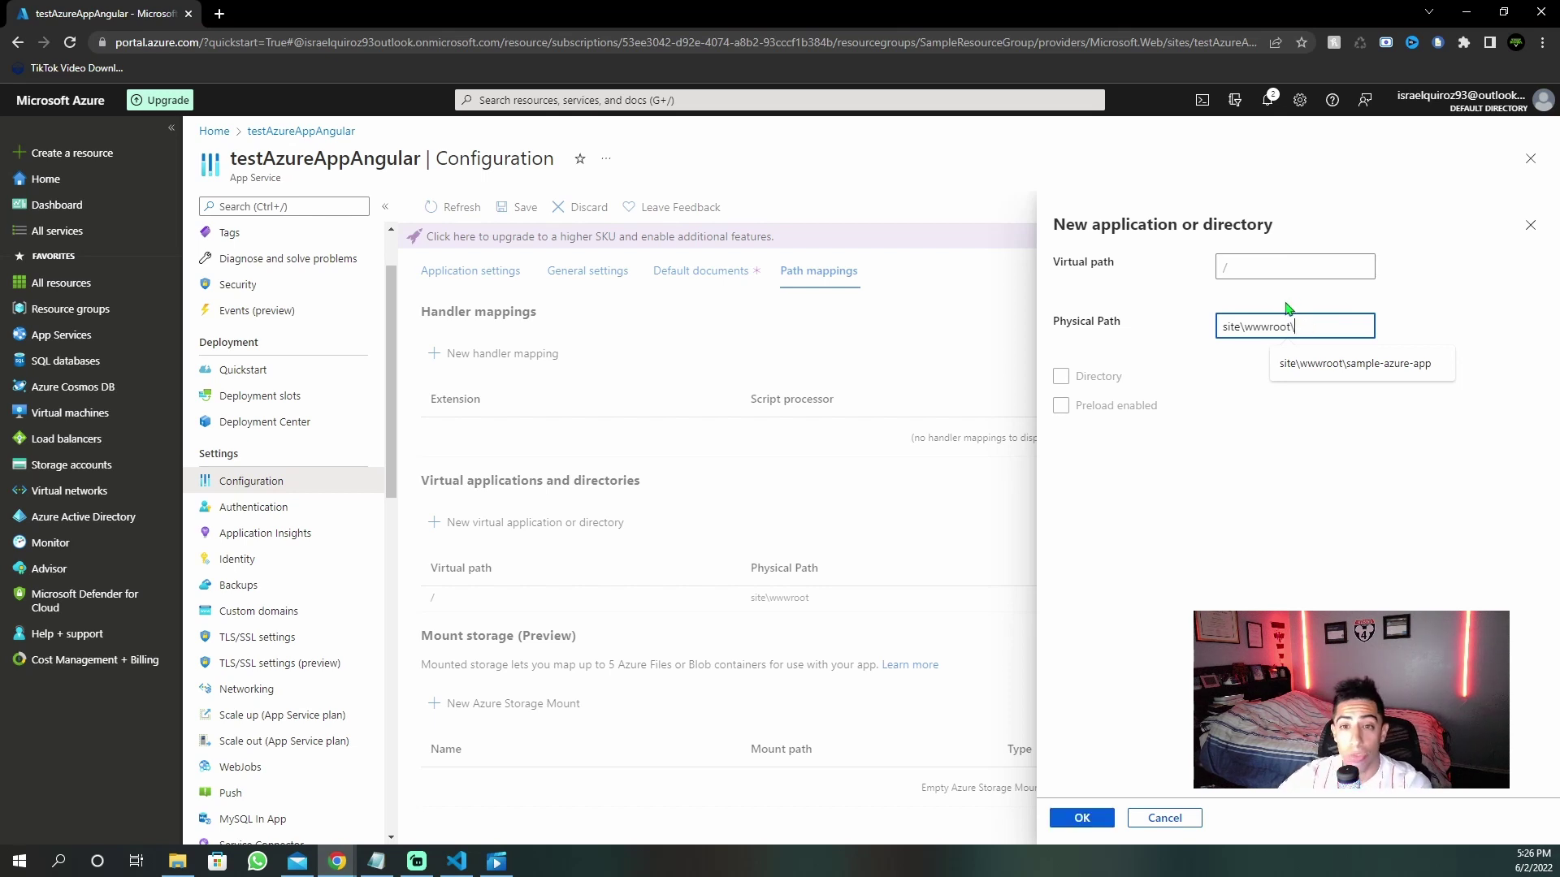
# - Switch to Visual Studio Code, open package.json in the project files and copy the name value test-azure-app
pyautogui.click(456, 861)
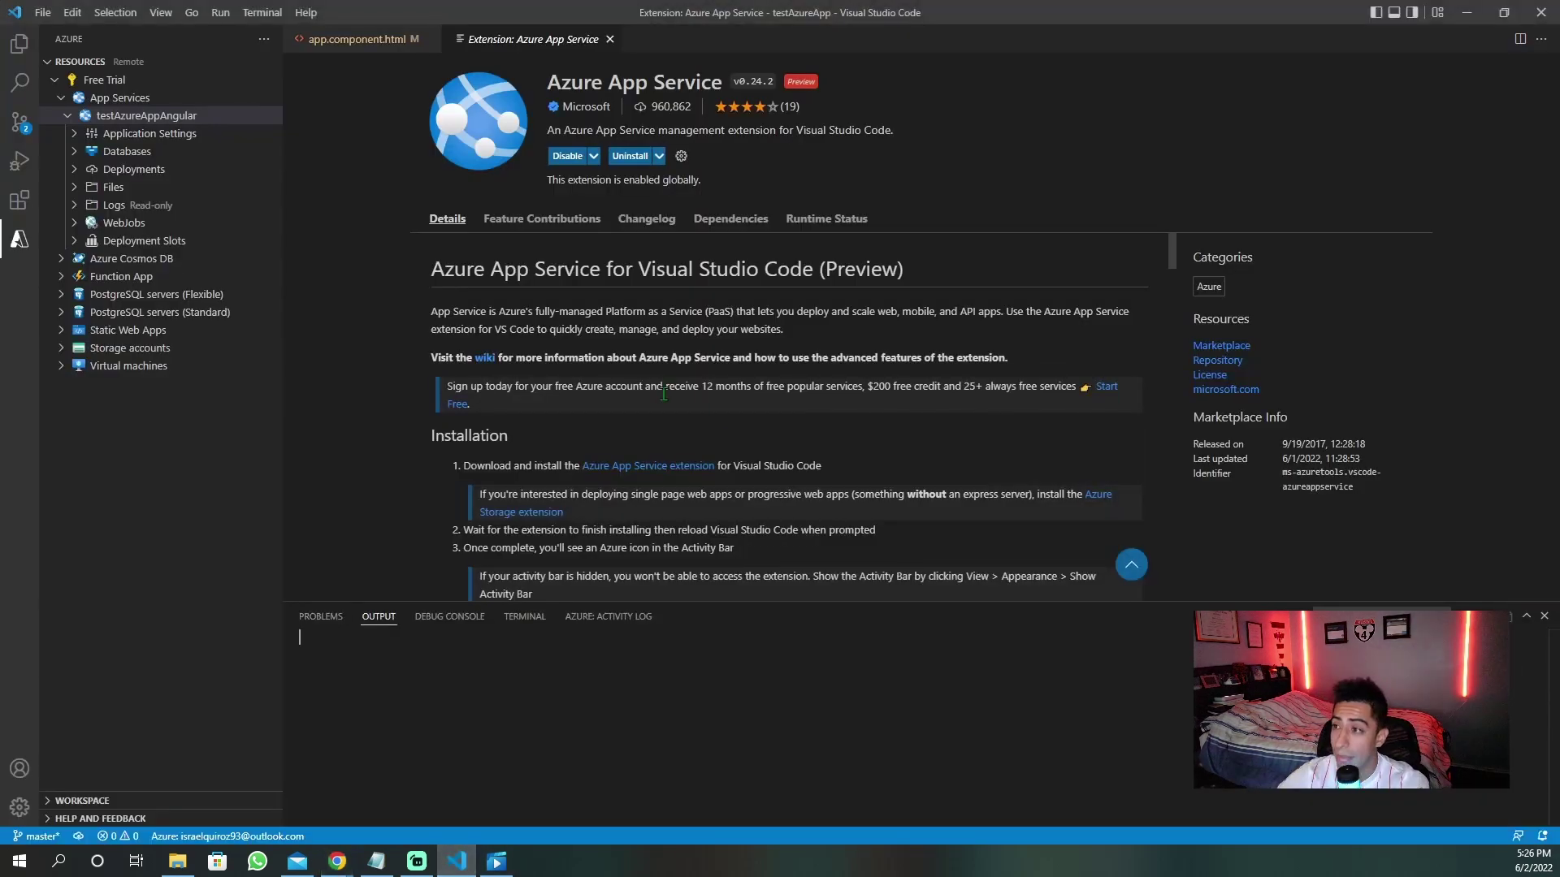
pyautogui.click(20, 43)
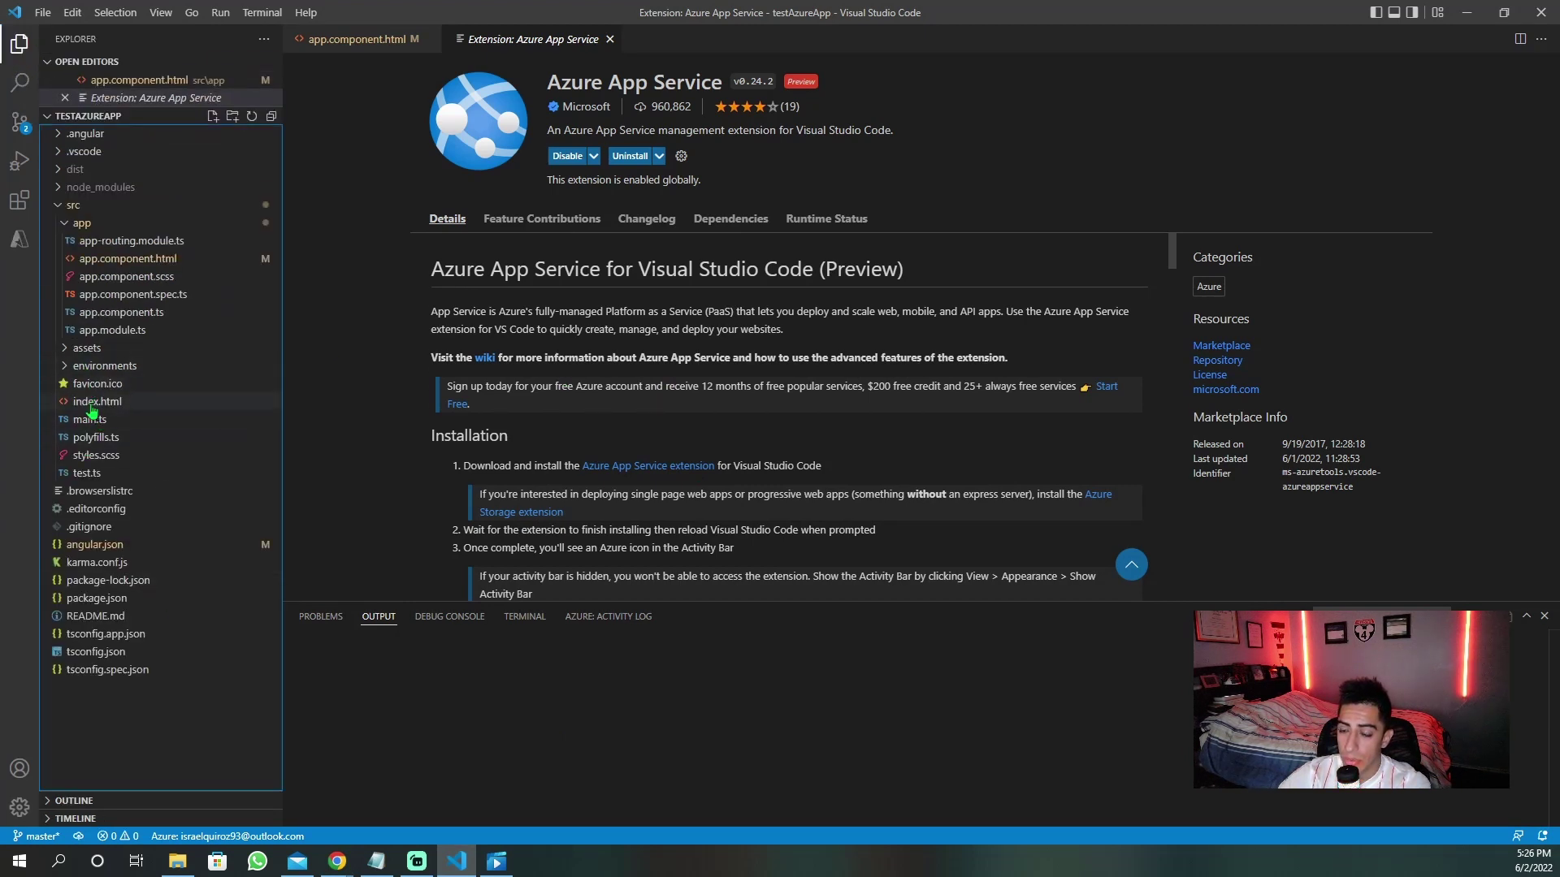
pyautogui.click(89, 600)
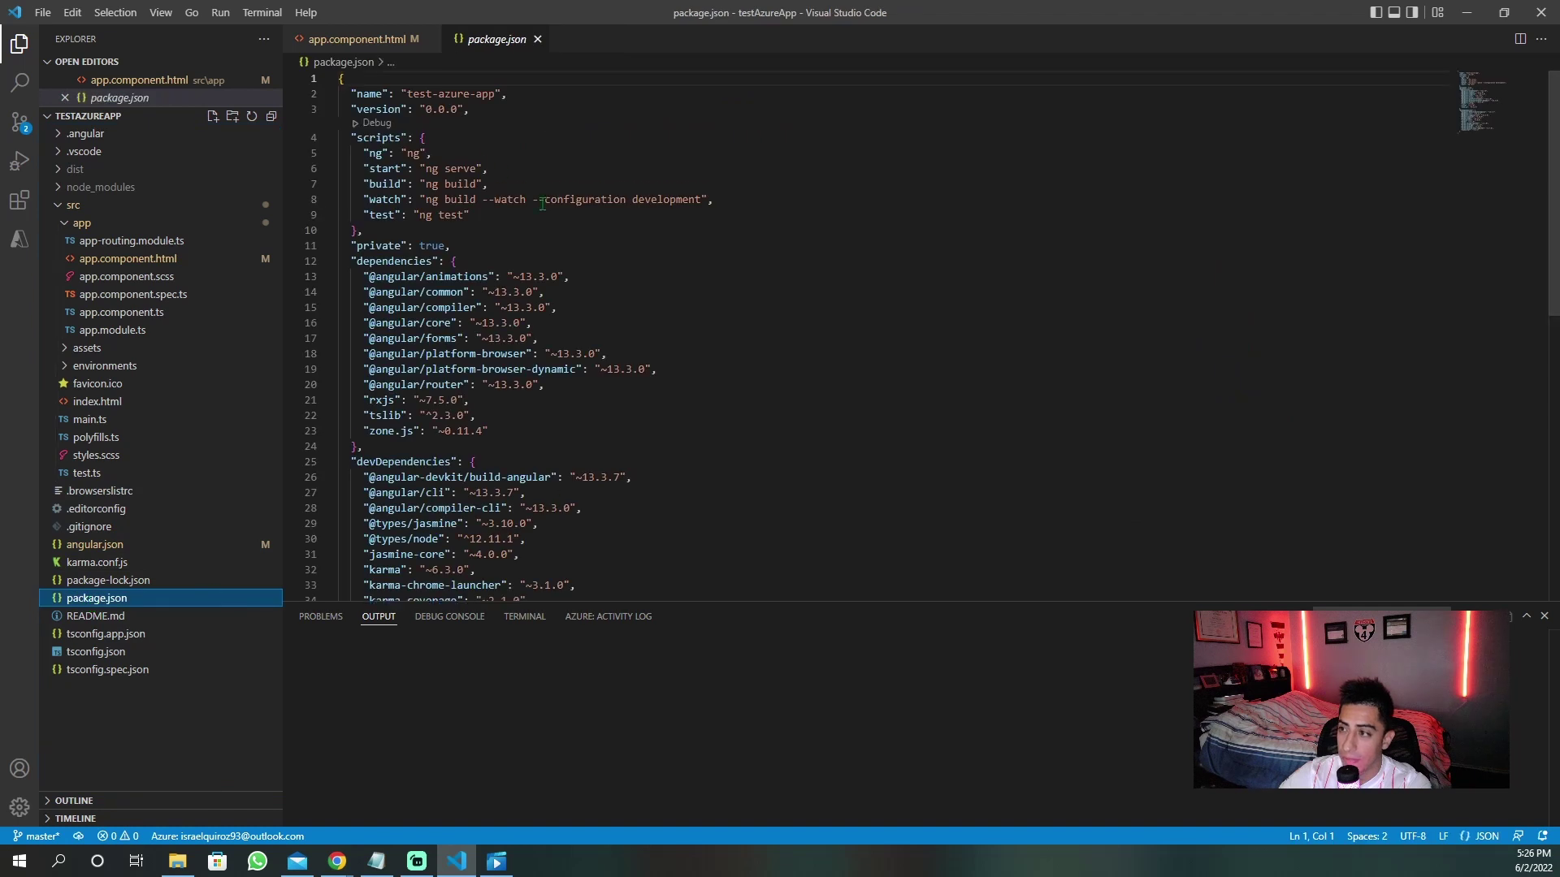
pyautogui.moveTo(408, 93); pyautogui.dragTo(498, 94)
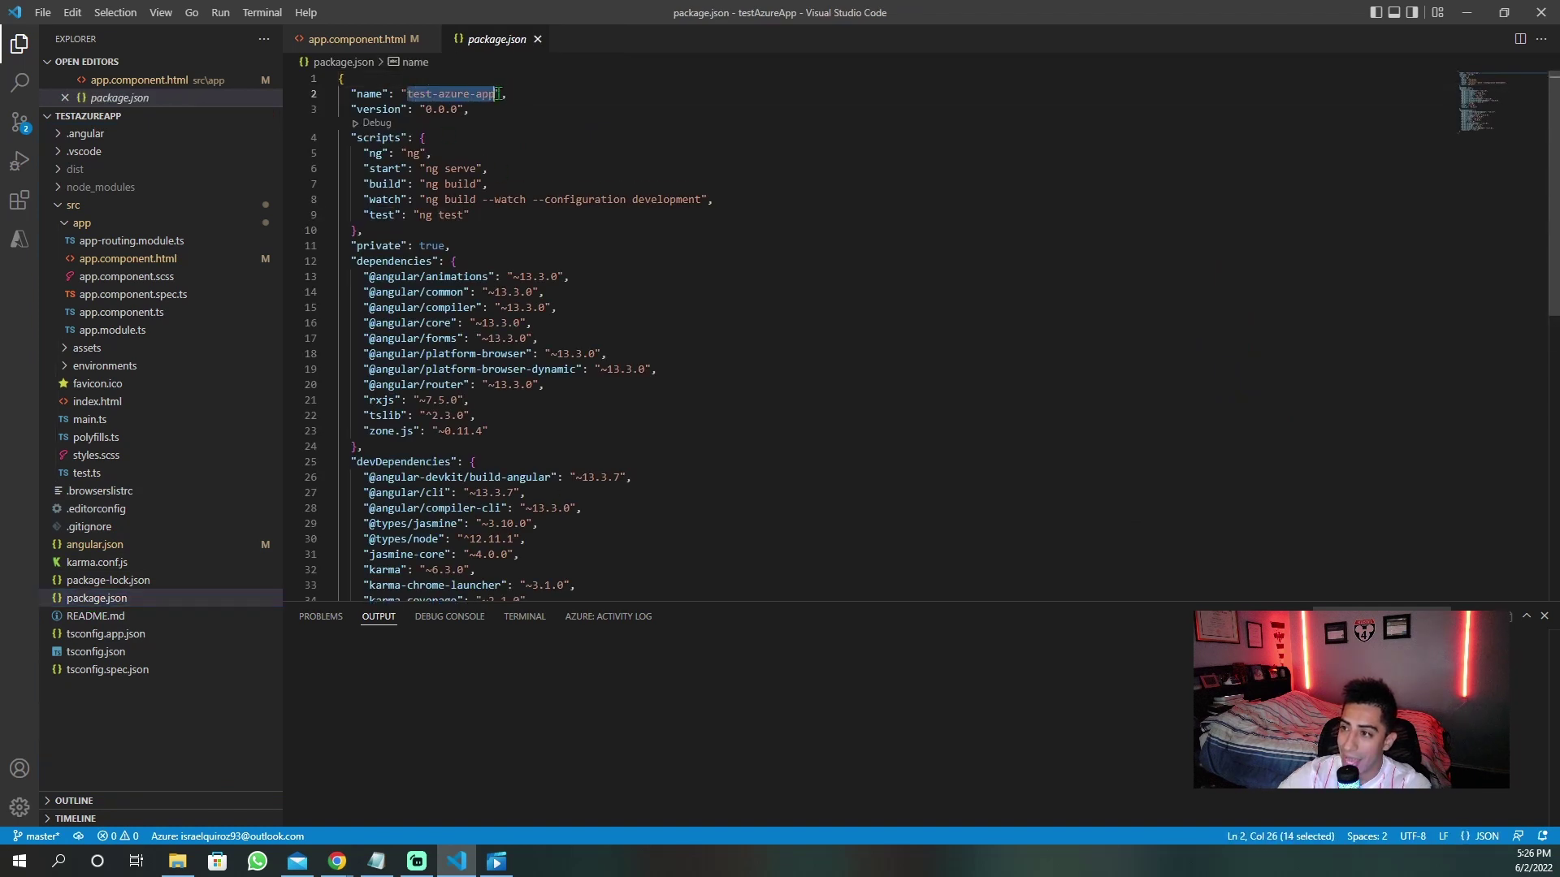
pyautogui.click(485, 114)
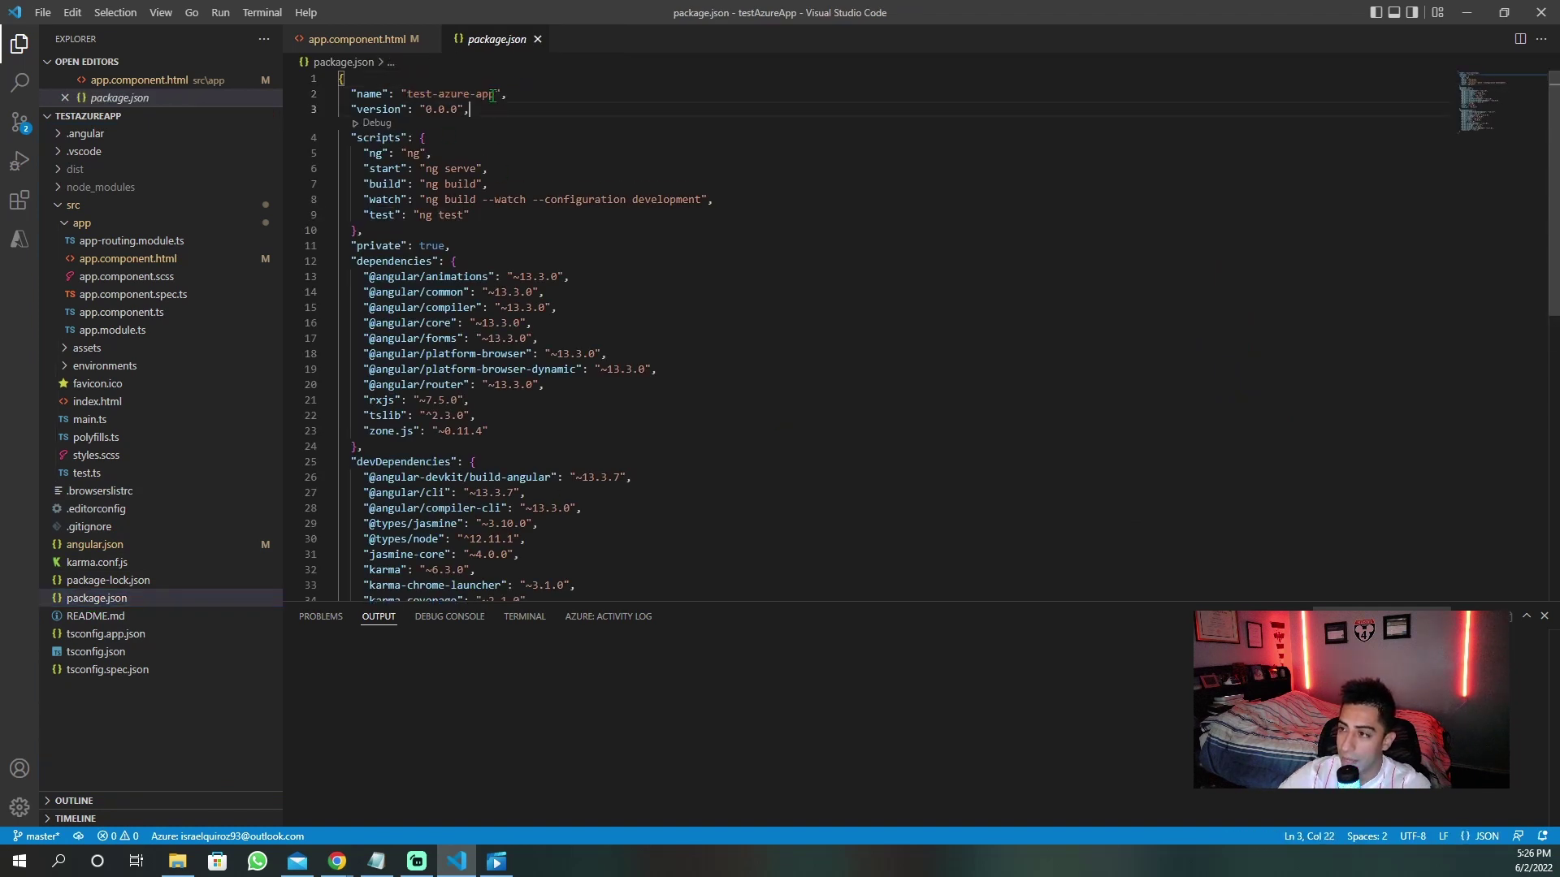
pyautogui.moveTo(495, 93); pyautogui.dragTo(407, 94)
pyautogui.hotkey('ctrl', 'c')
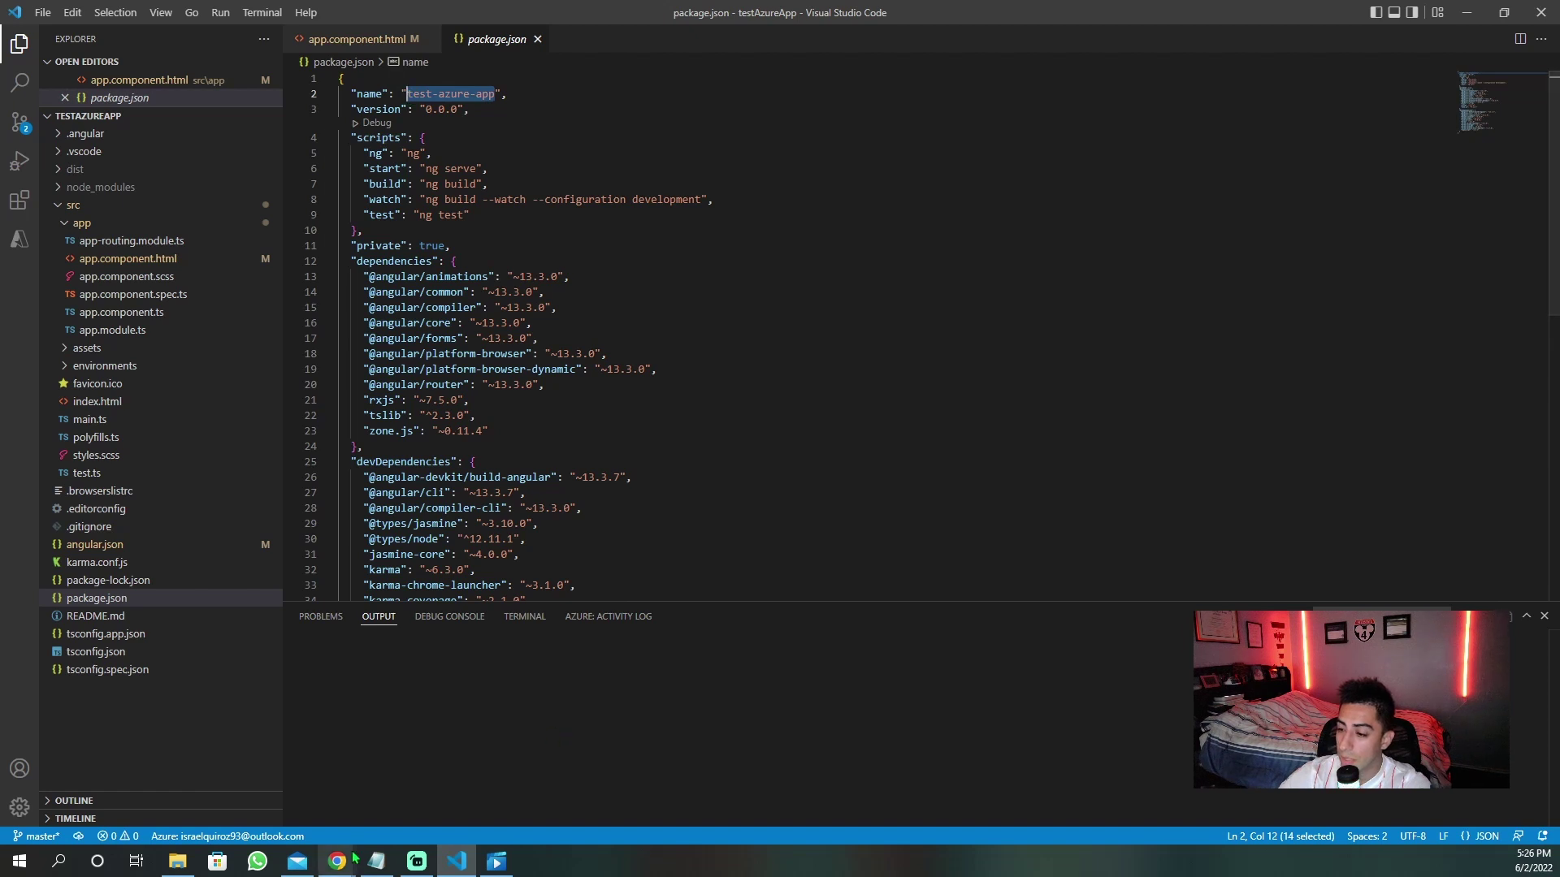
# - Back in the Azure portal, complete the physical path as site\wwwroot\test-azure-app and save the configuration changes
pyautogui.moveTo(336, 861)
pyautogui.click(400, 808)
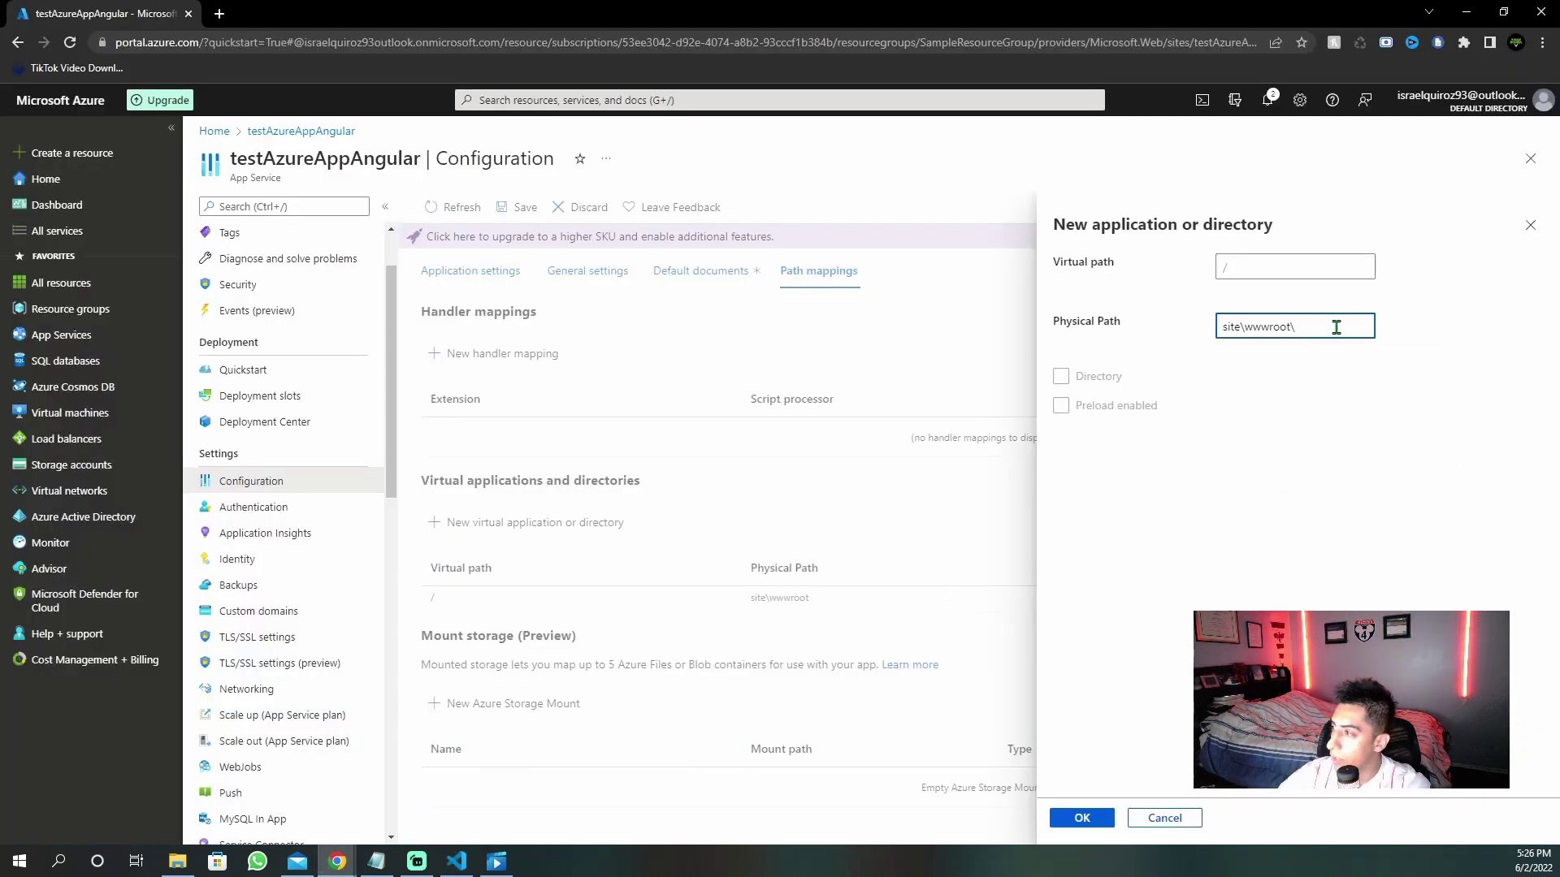
pyautogui.click(1336, 326)
pyautogui.hotkey('ctrl', 'v')
pyautogui.click(1088, 819)
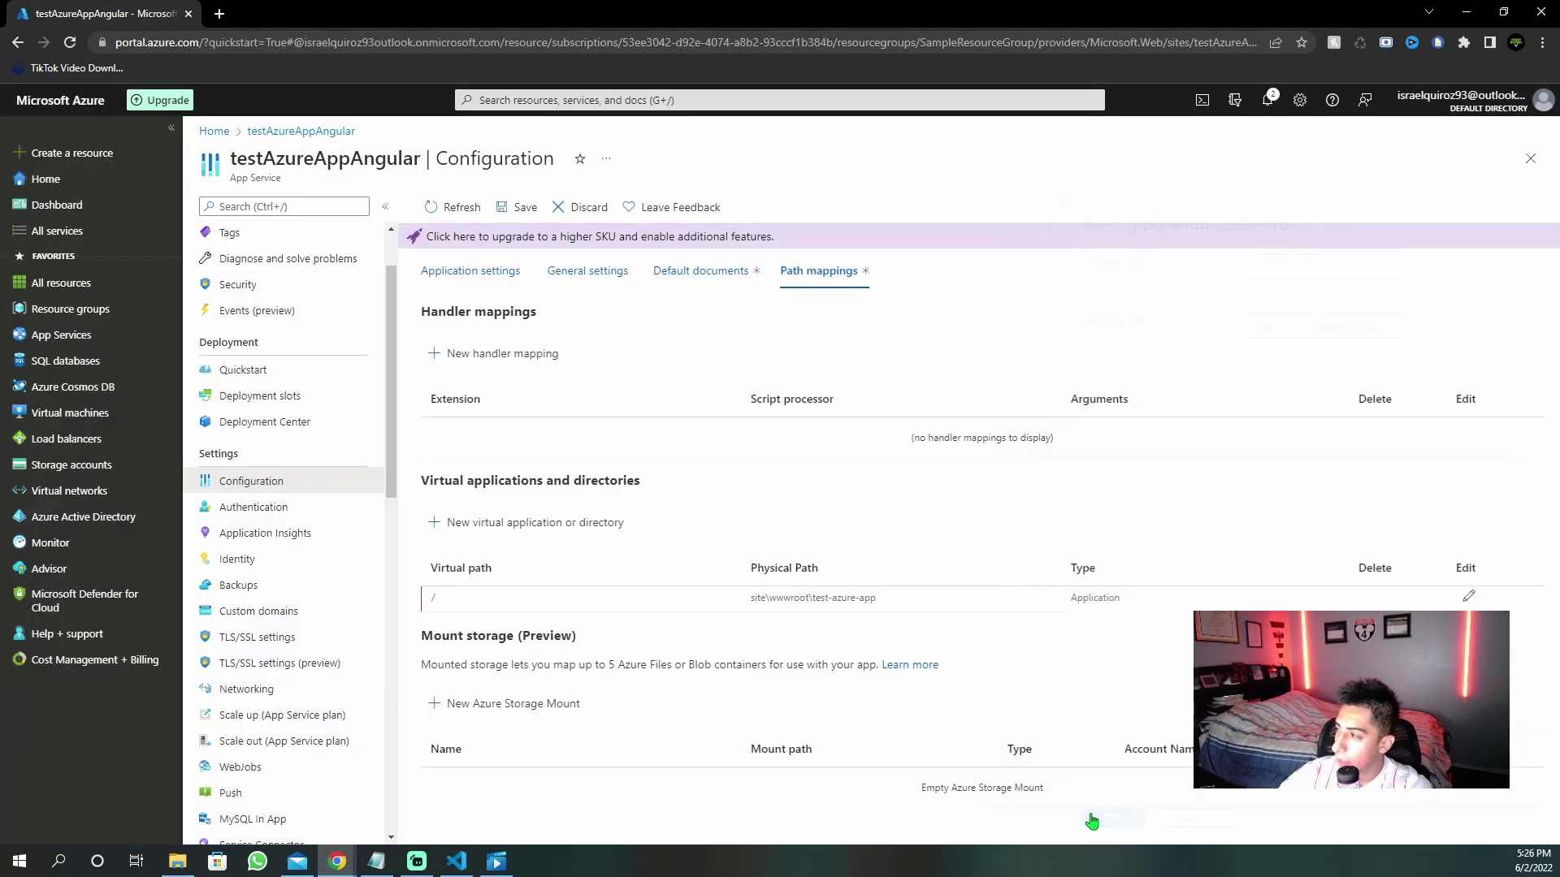
pyautogui.click(520, 207)
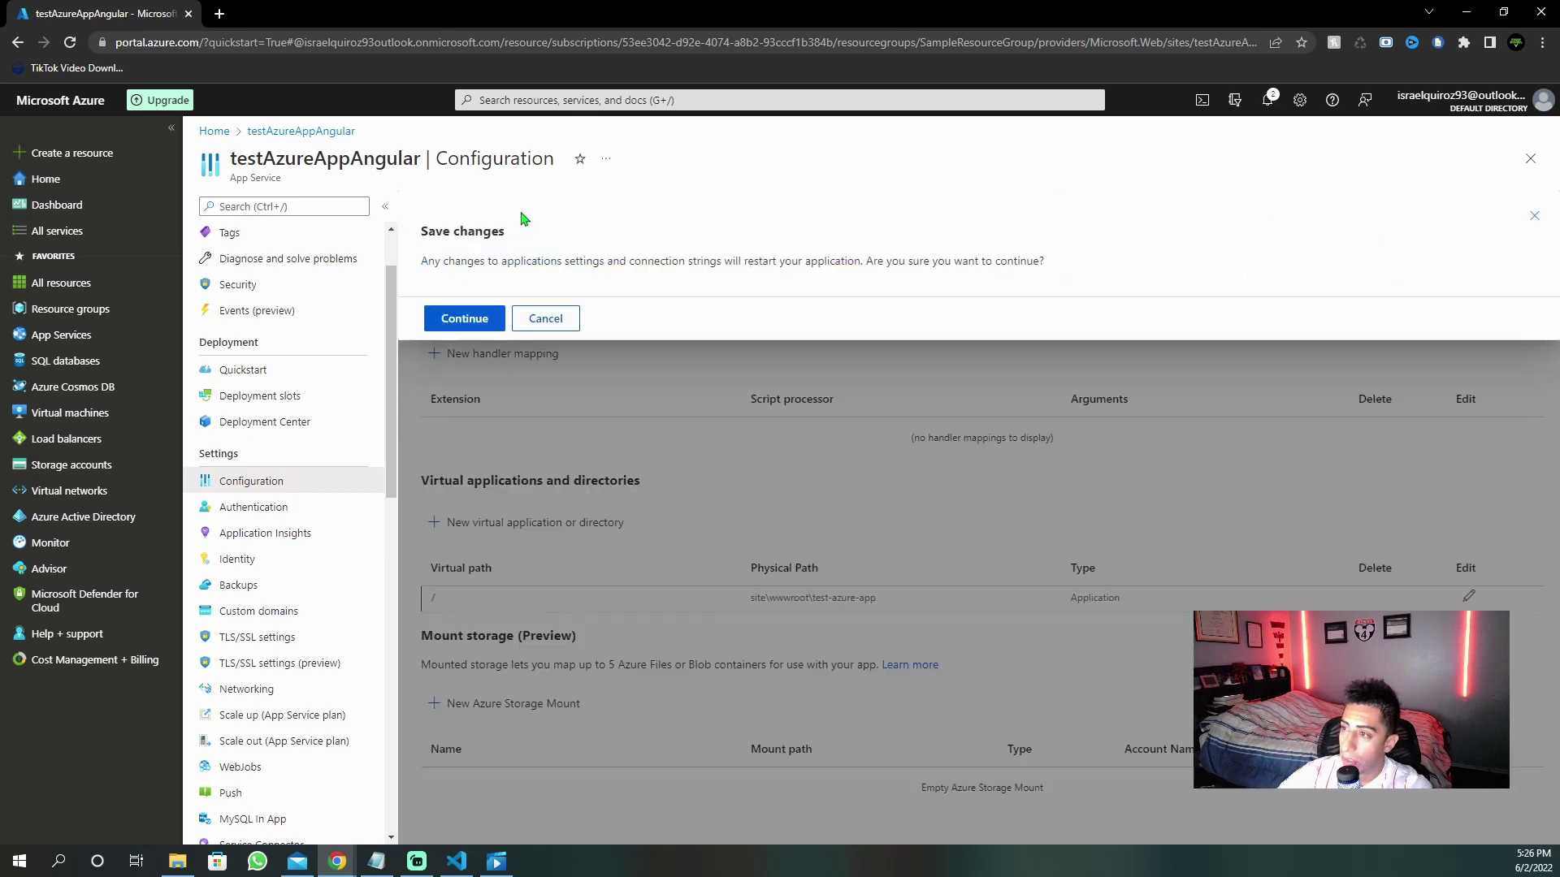
pyautogui.click(481, 317)
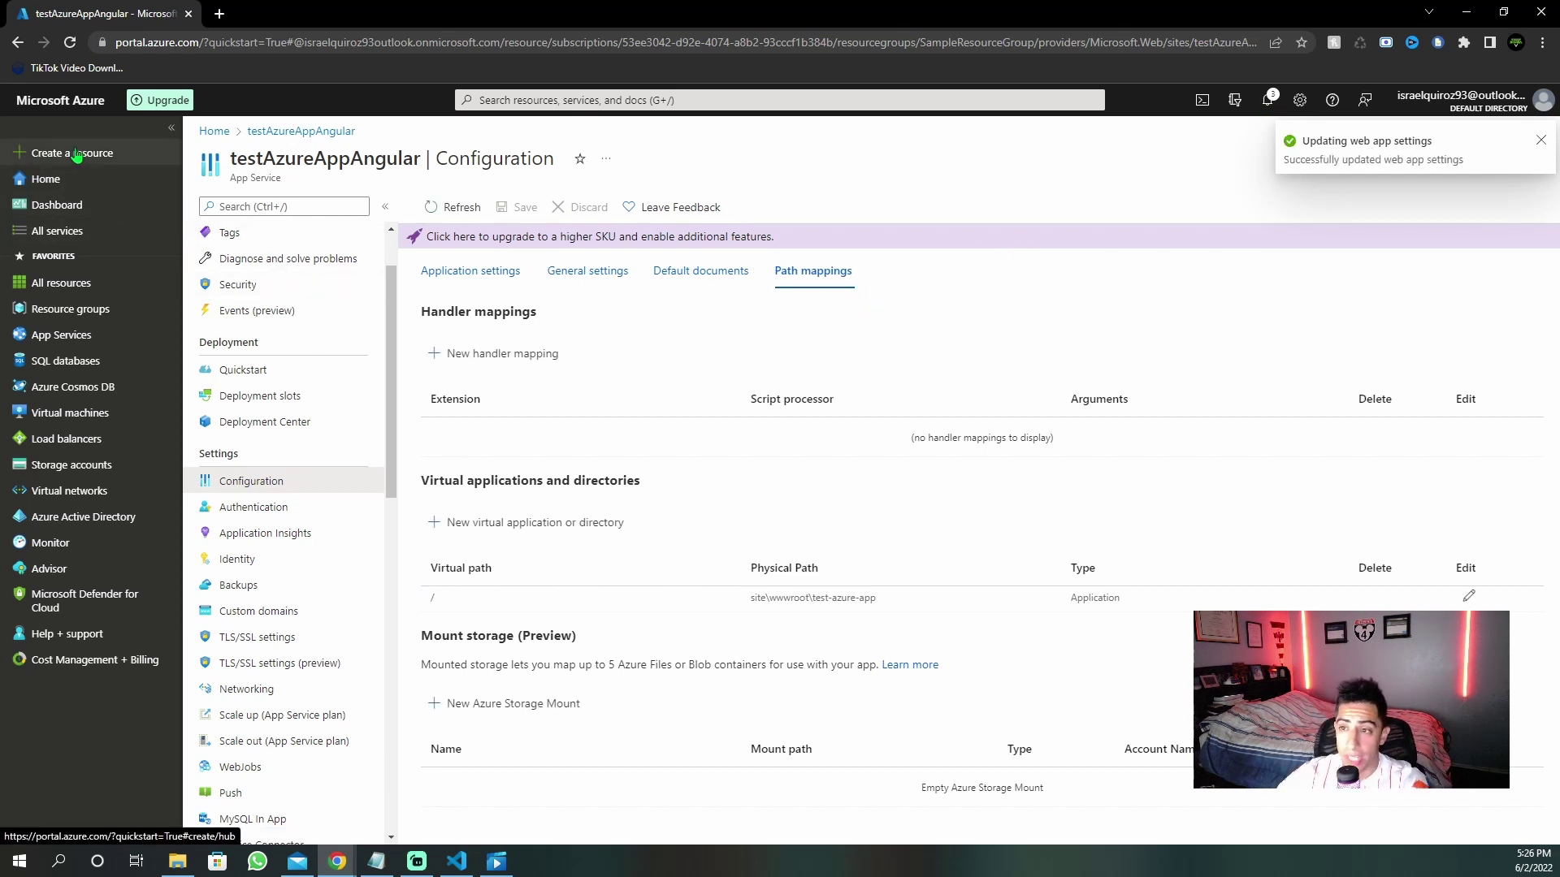
# - Go to the testAzureAppAngular overview and visit its azurewebsites.net URL to check the deployed page
pyautogui.click(271, 131)
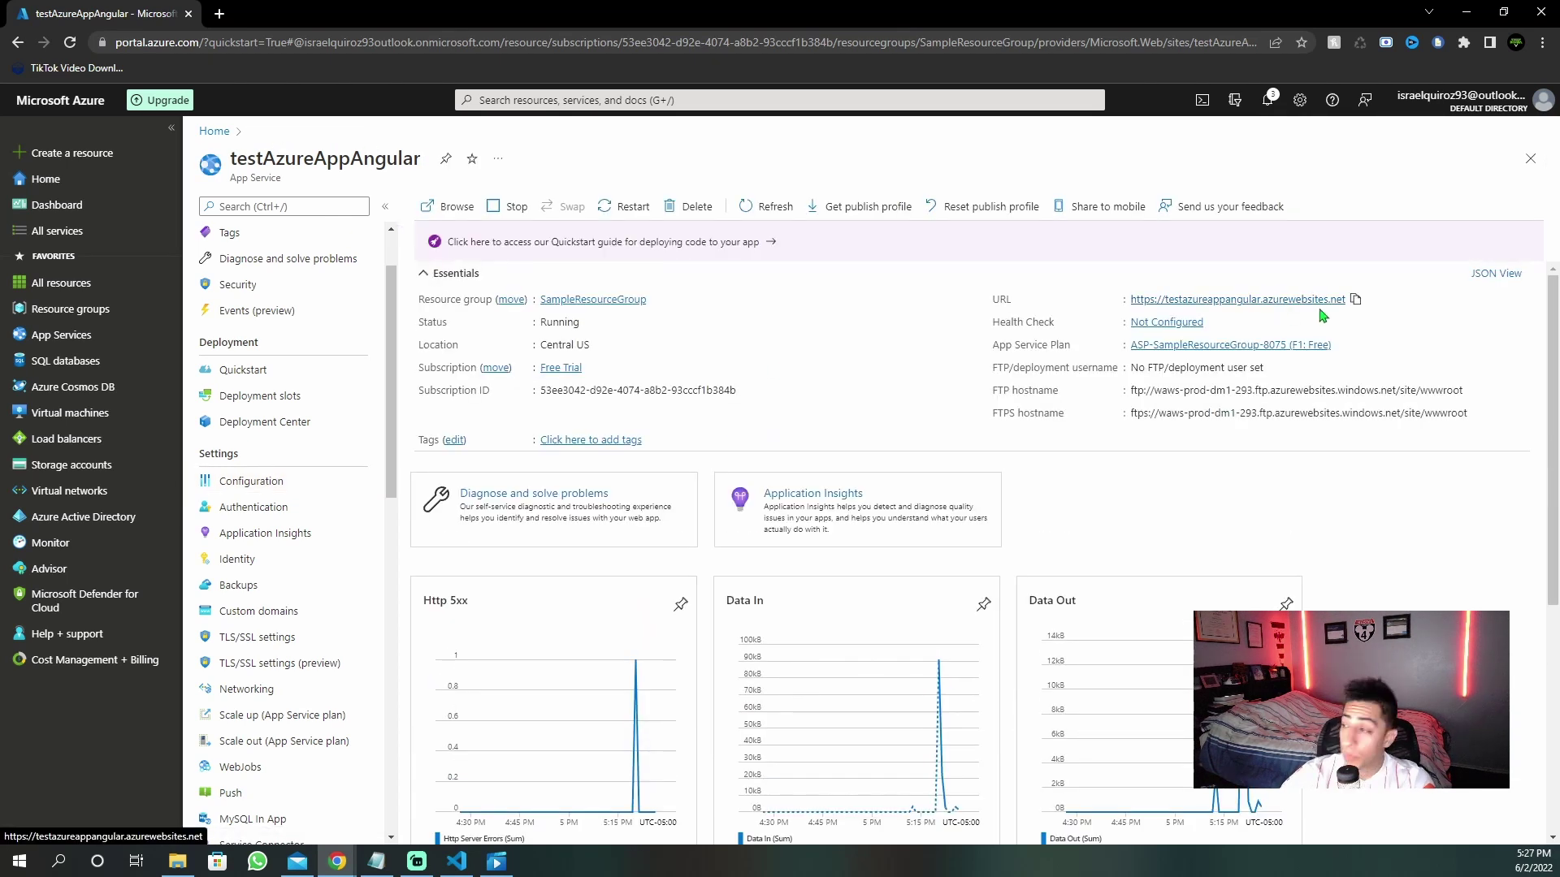
pyautogui.click(1274, 301)
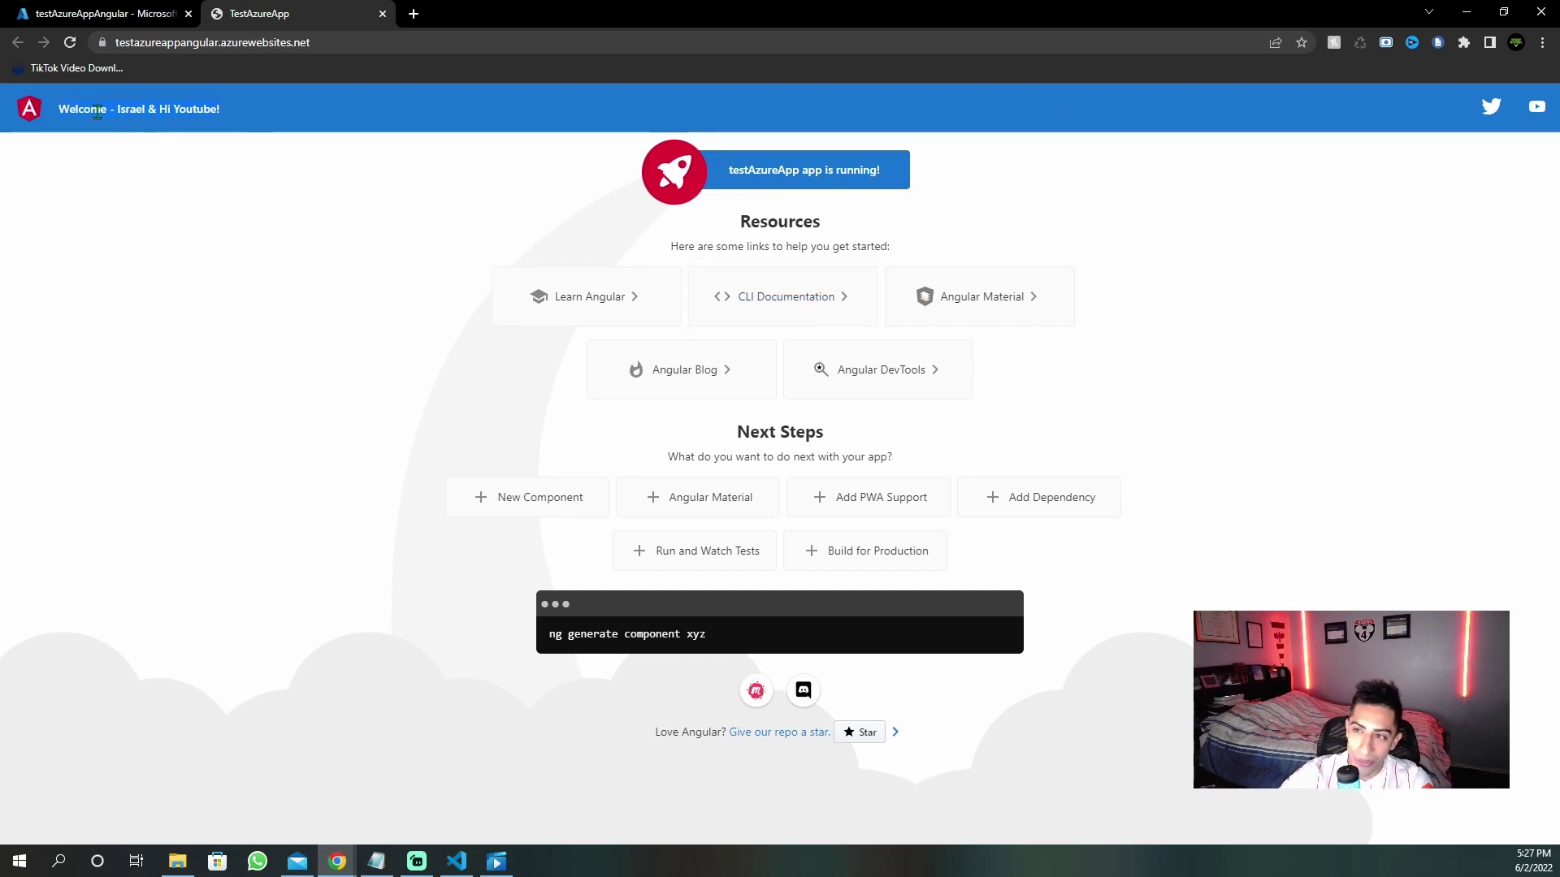
pyautogui.moveTo(278, 113); pyautogui.dragTo(892, 251)
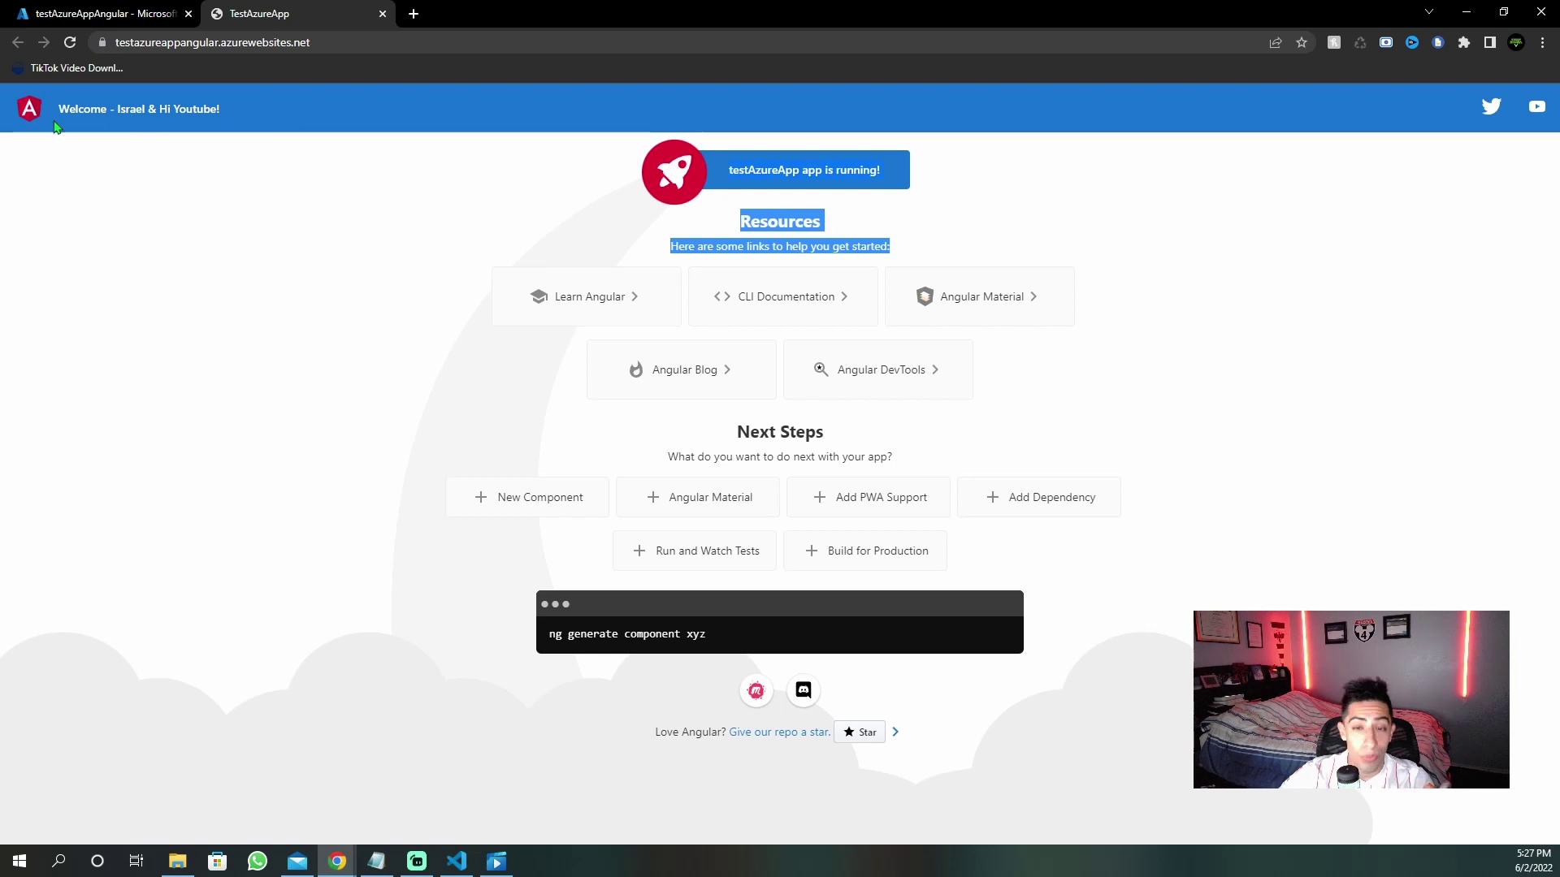
pyautogui.click(358, 181)
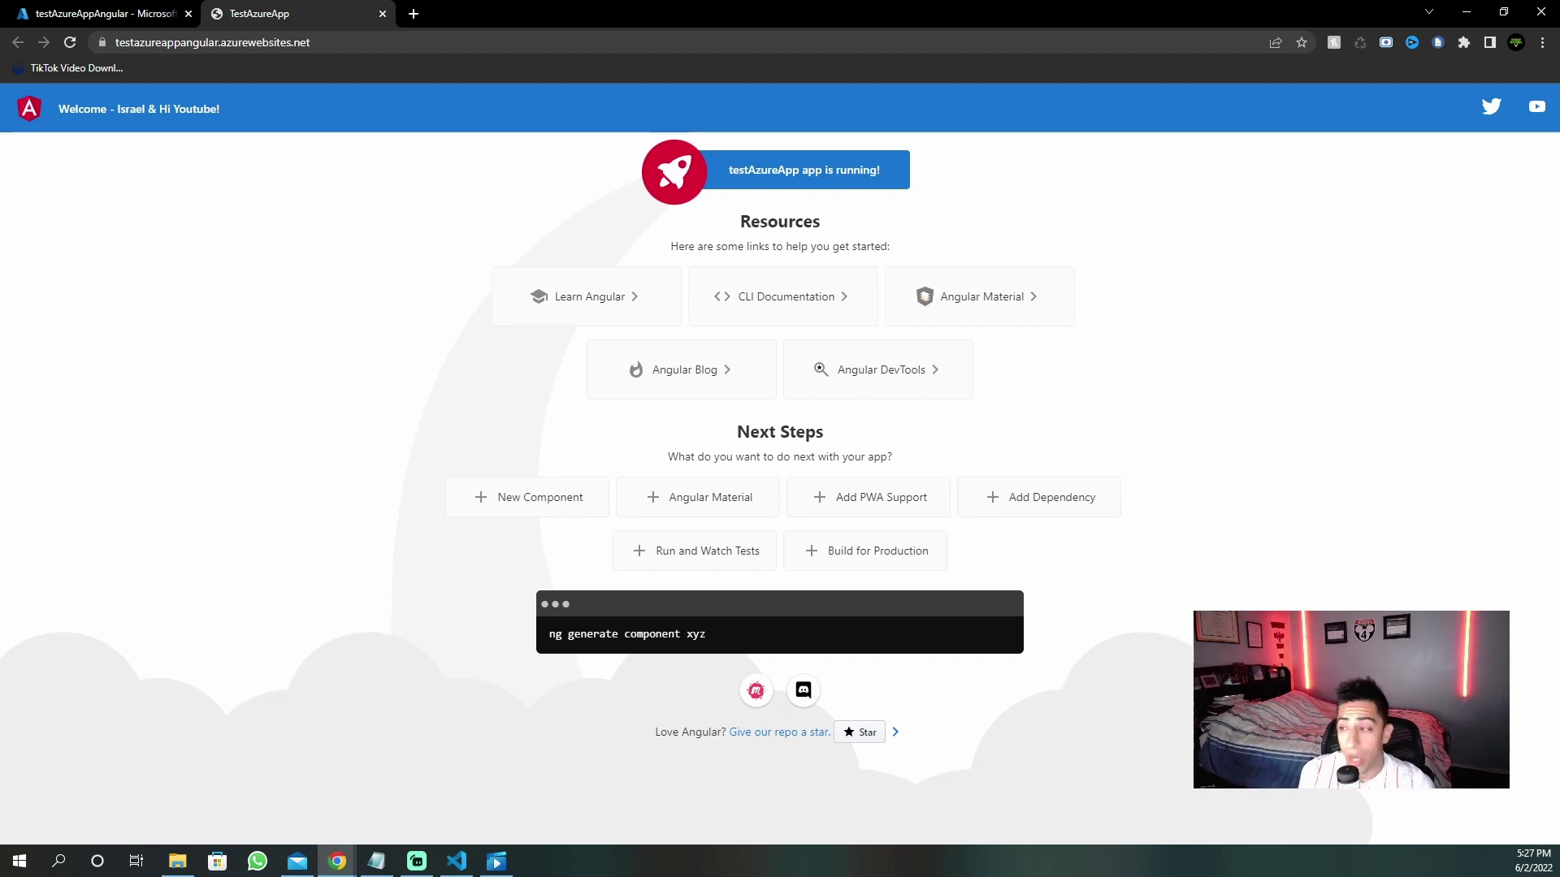
# - Switch to Visual Studio Code to view the web app under the Azure resources, and return to the deployed page
pyautogui.click(457, 861)
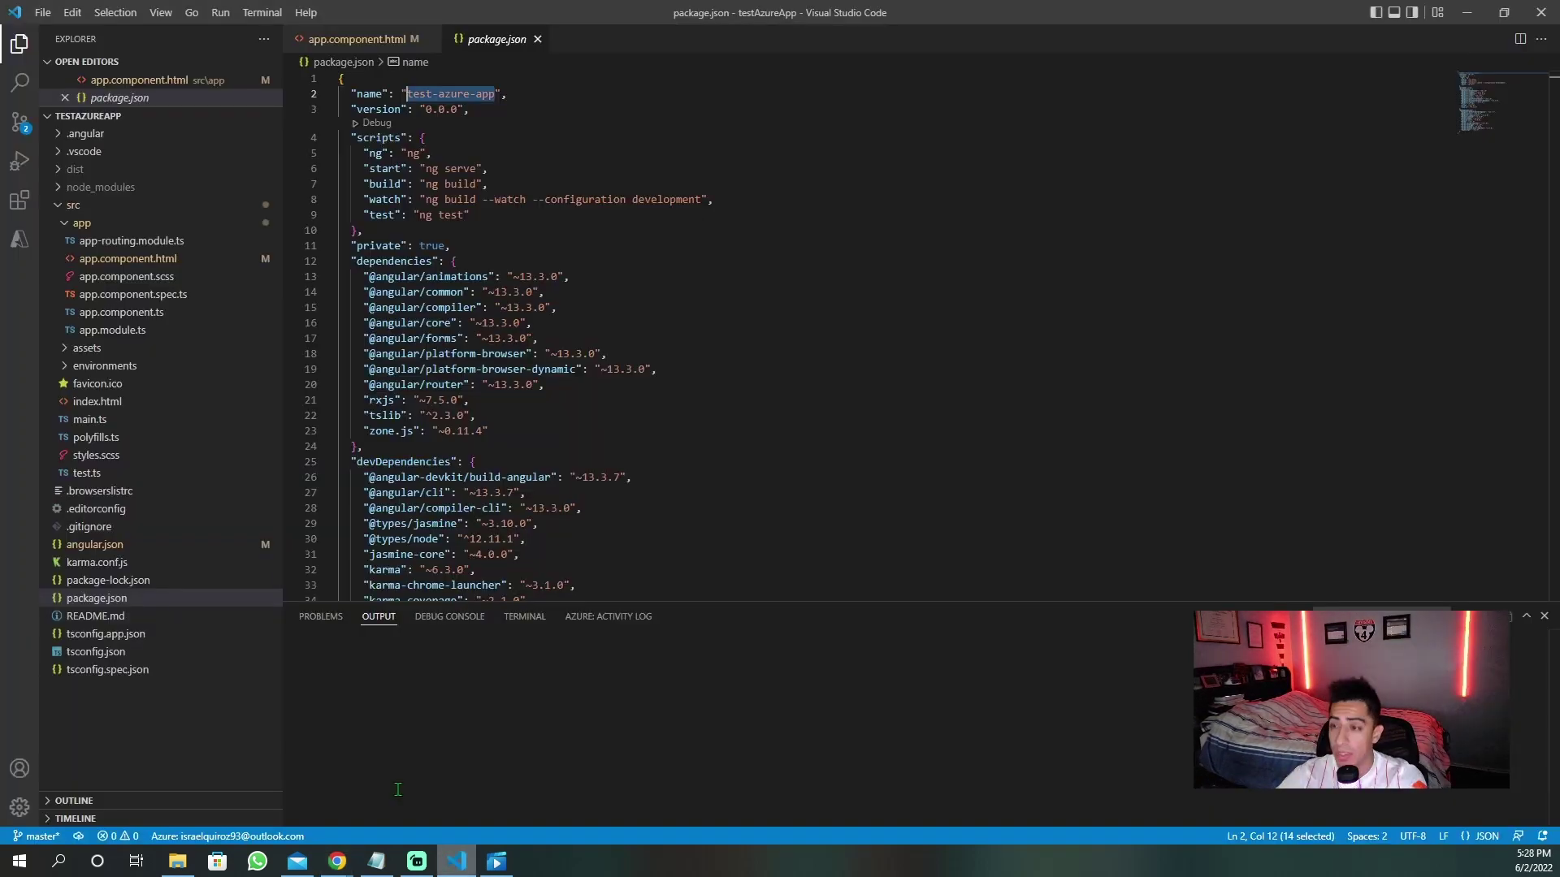
pyautogui.click(20, 239)
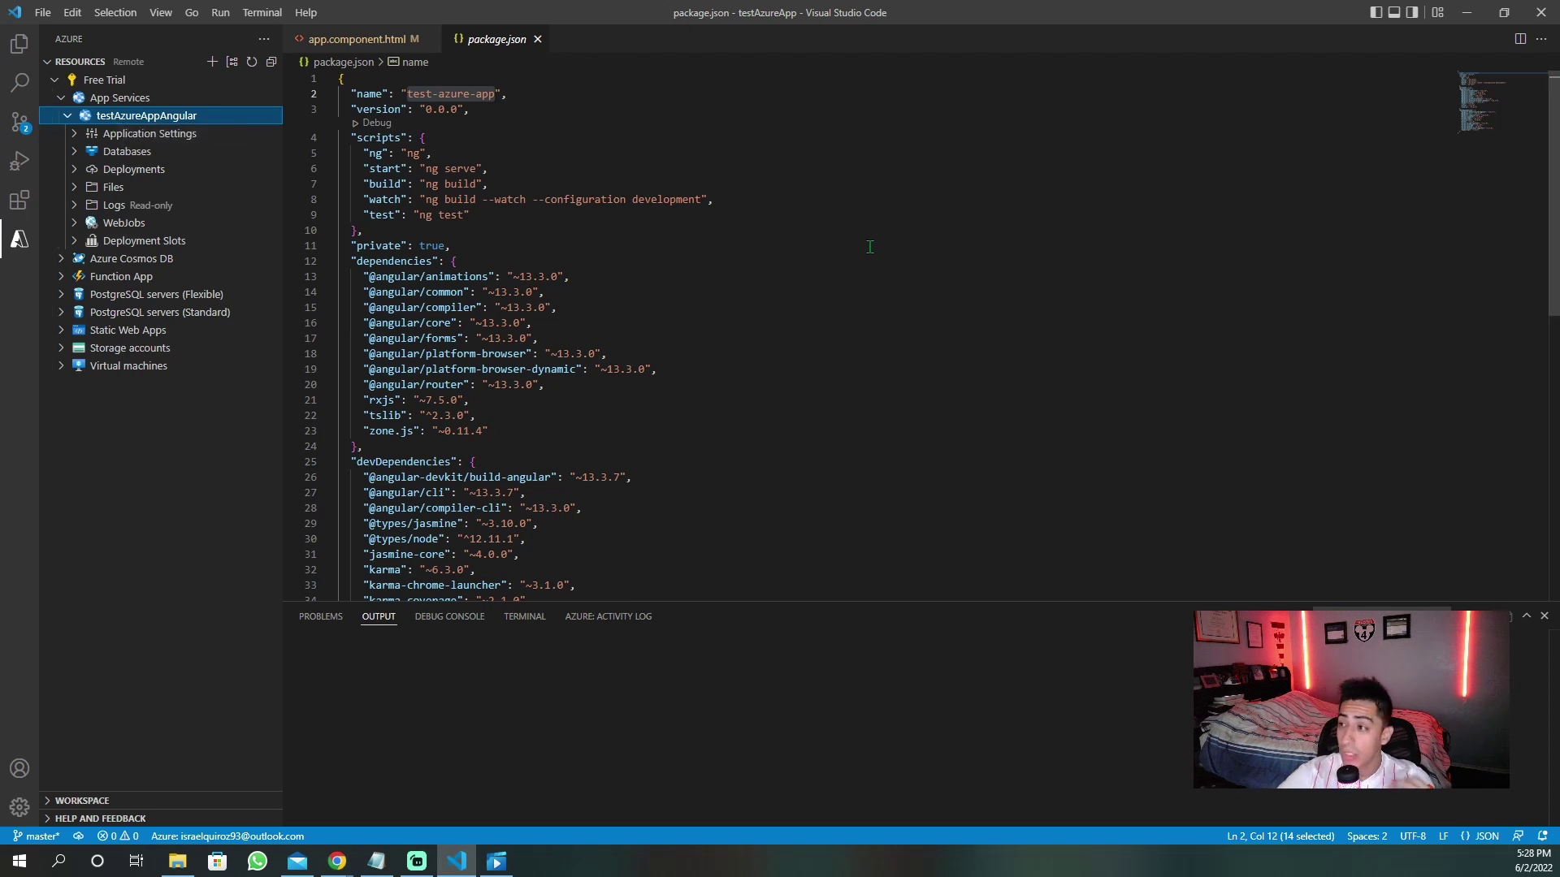
pyautogui.click(1474, 22)
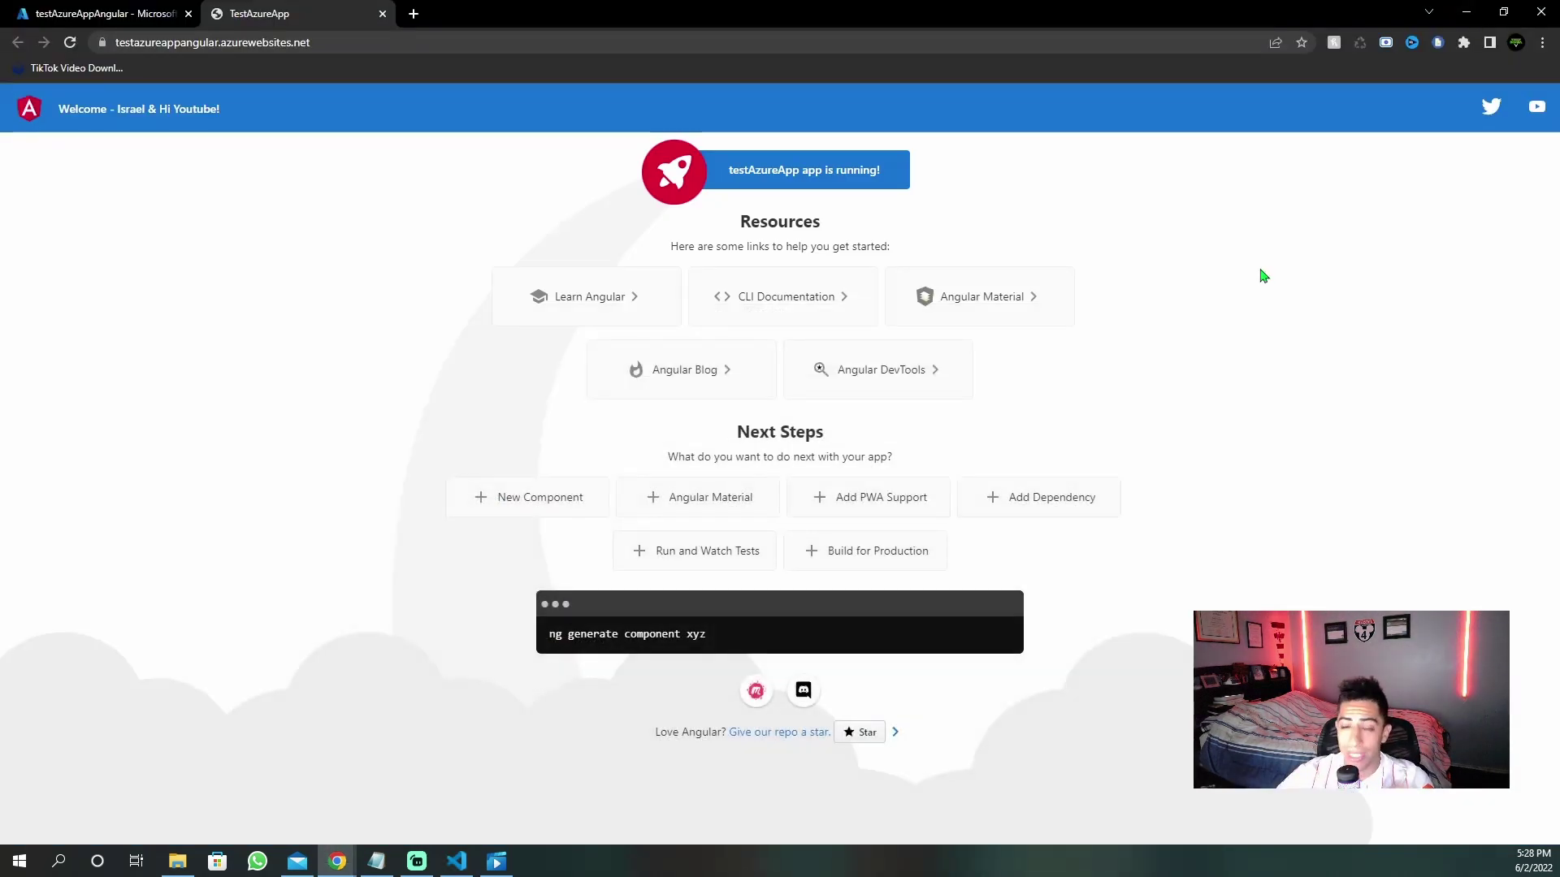